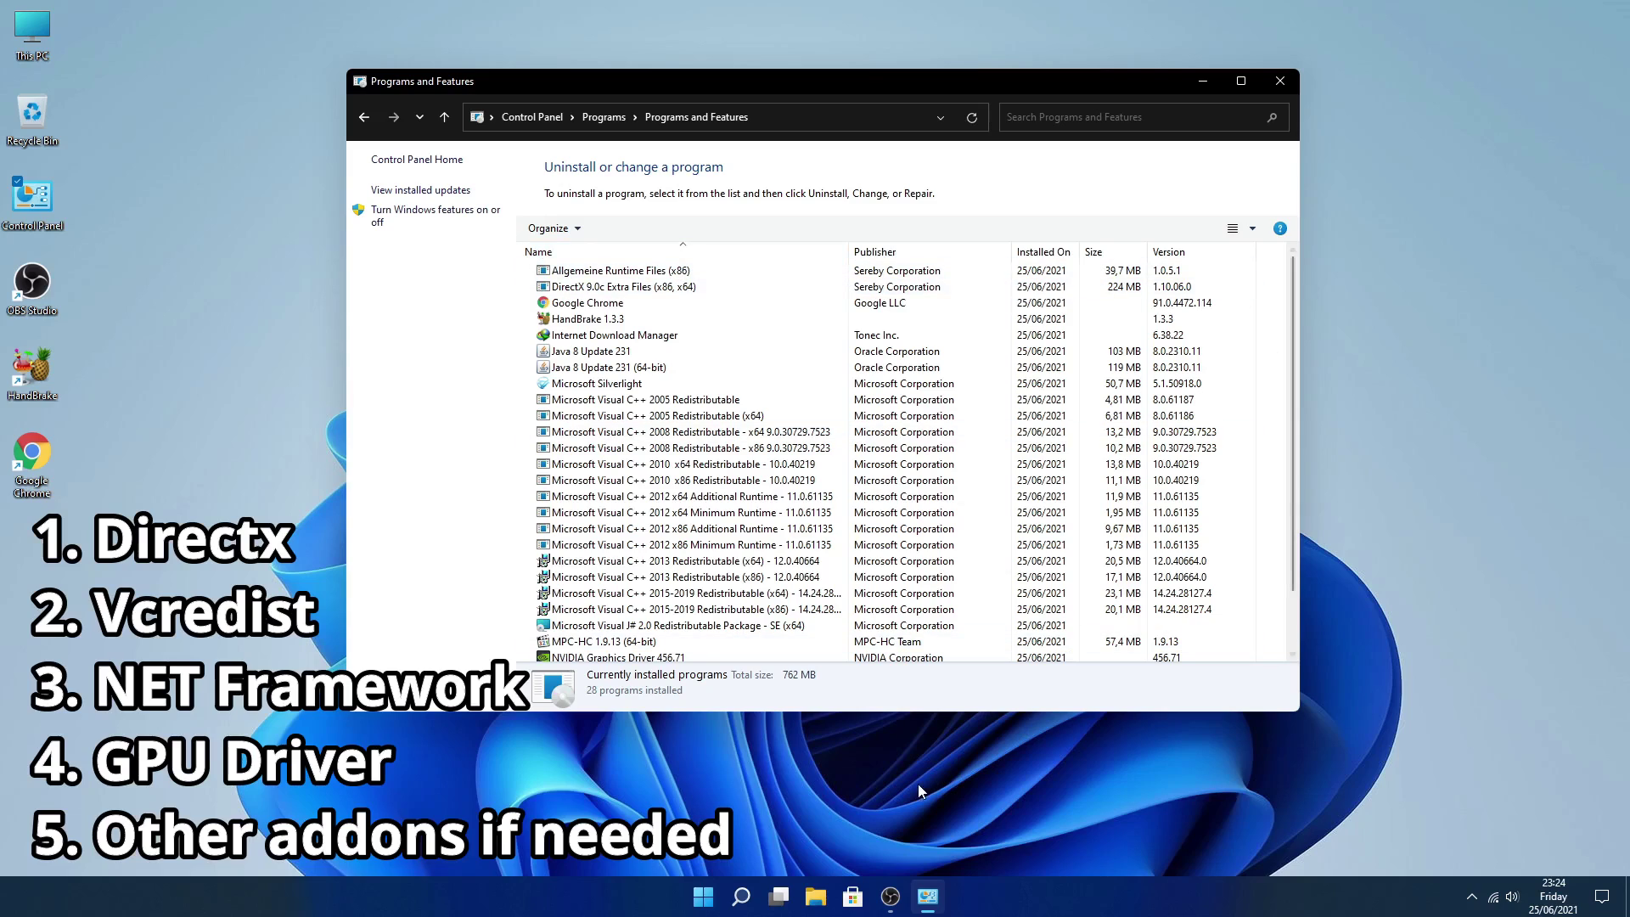
Check the installed programs list for the Visual C++ redistributables, the DirectX files and the NVIDIA graphics driver, and close the window.
{"action": "left_click_drag", "start_coordinate": [805, 714], "coordinate": [805, 781]}
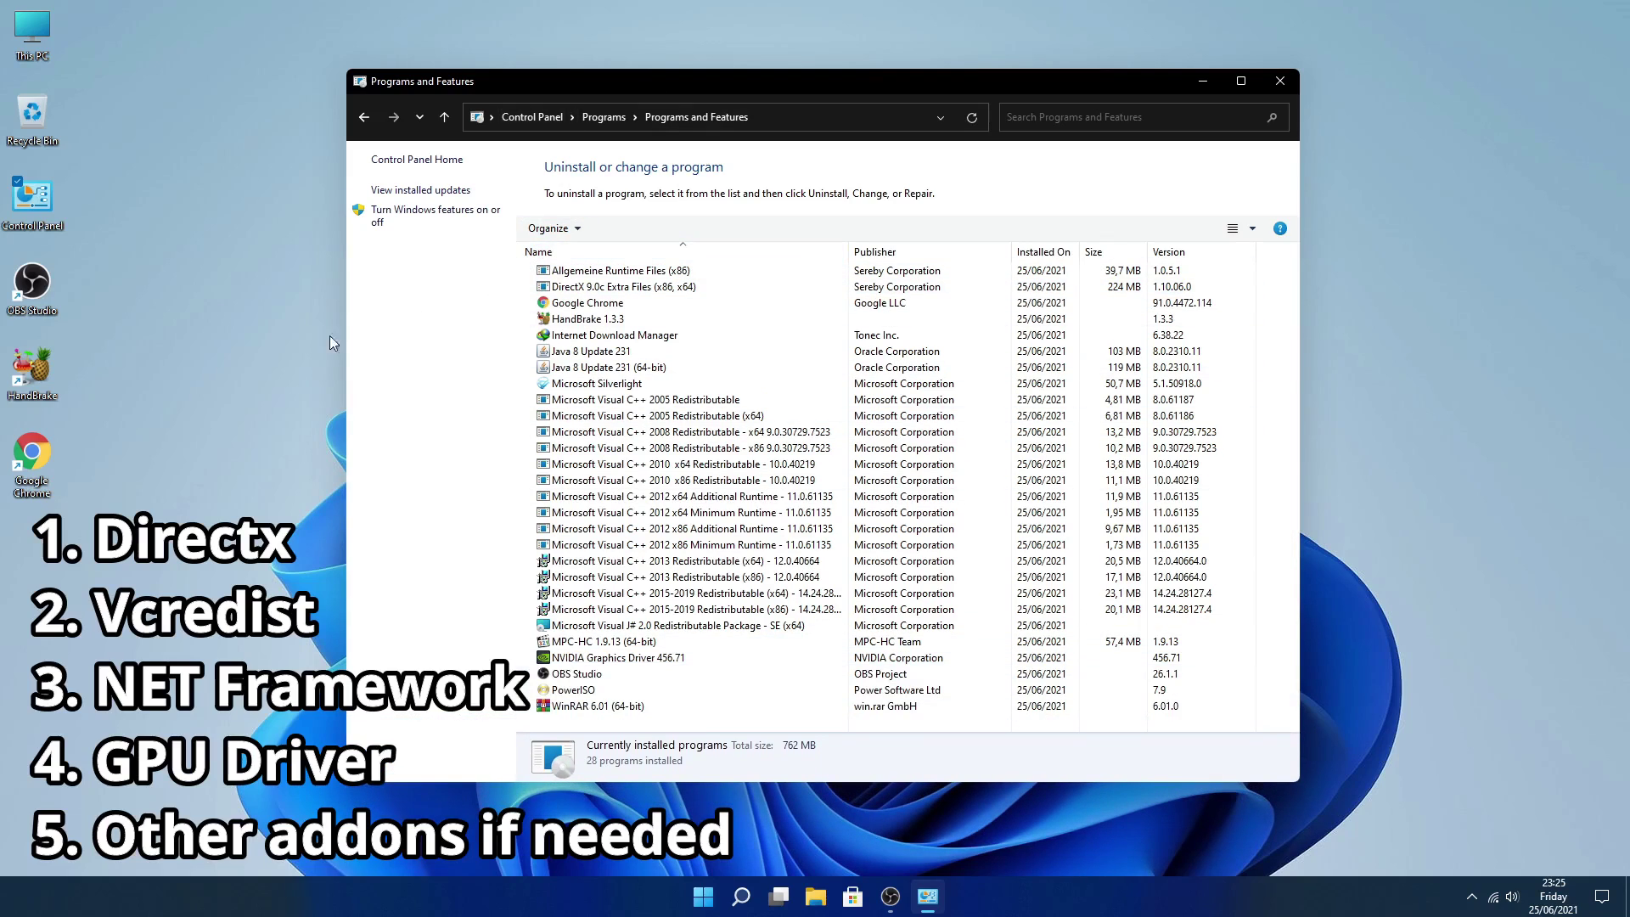
{"action": "left_click", "coordinate": [205, 303]}
{"action": "left_click", "coordinate": [728, 272]}
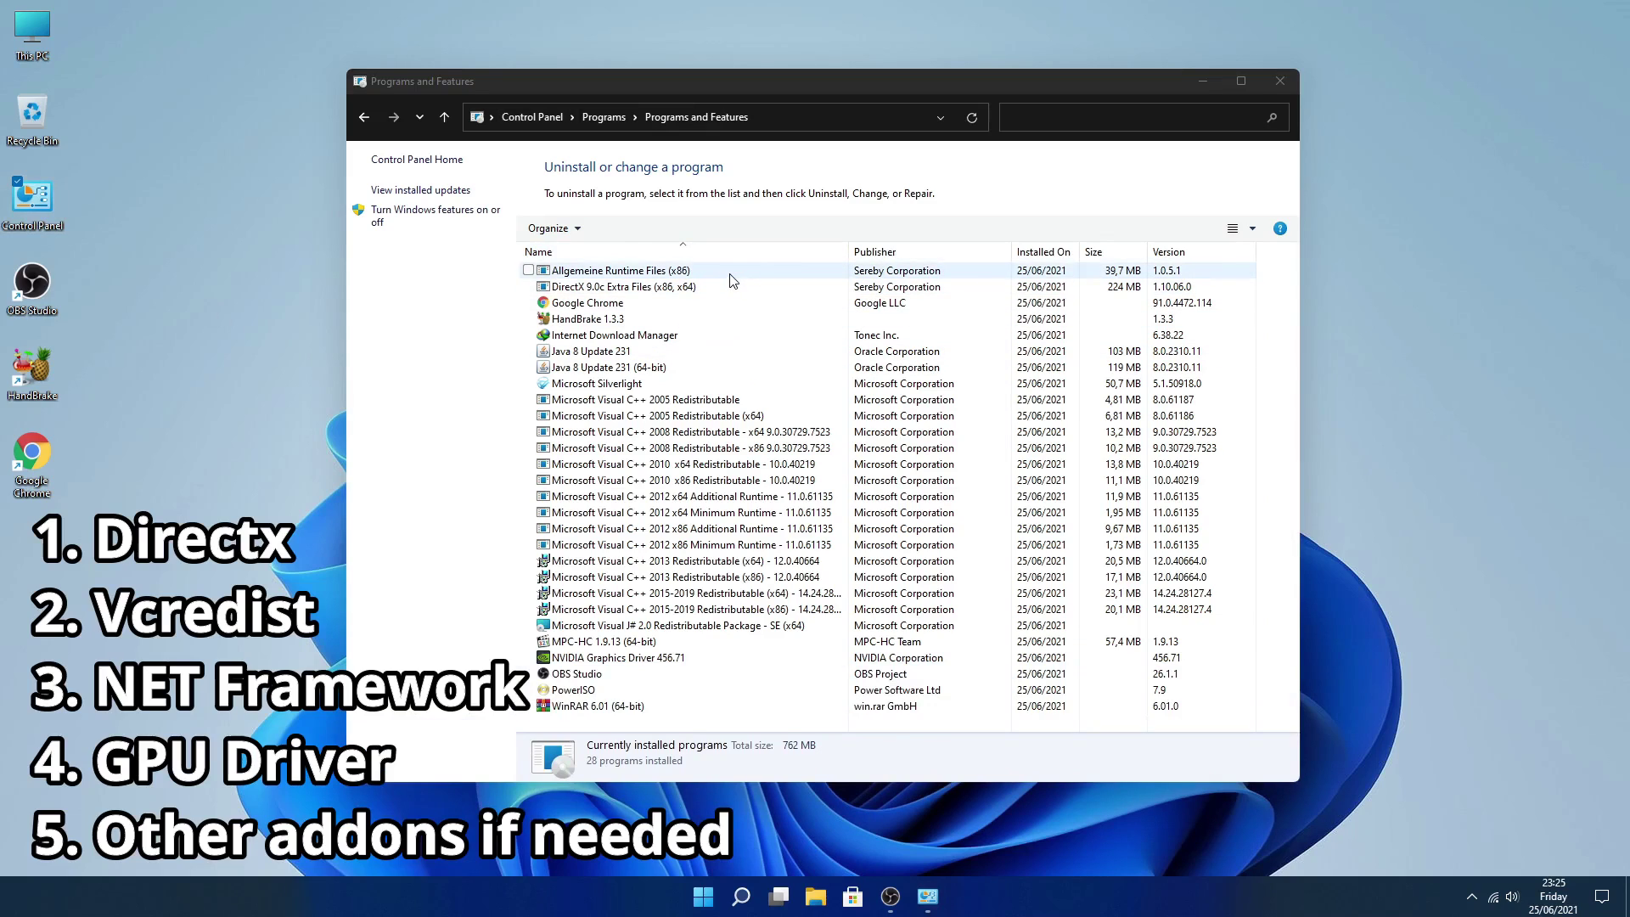
{"action": "left_click", "coordinate": [633, 708]}
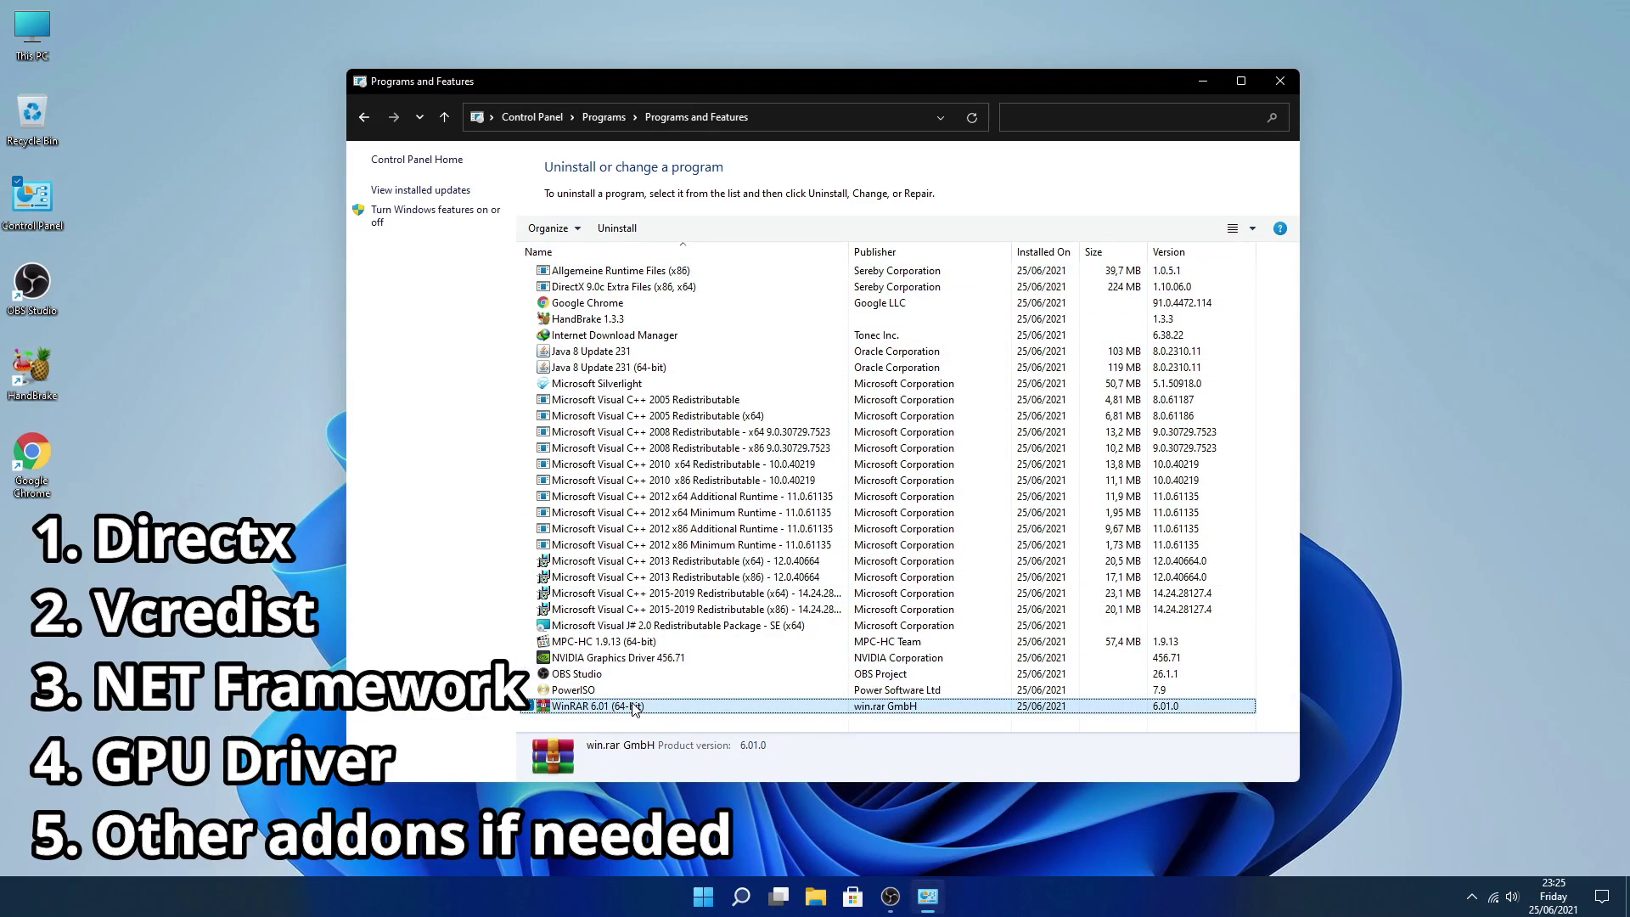
{"action": "left_click", "coordinate": [727, 400]}
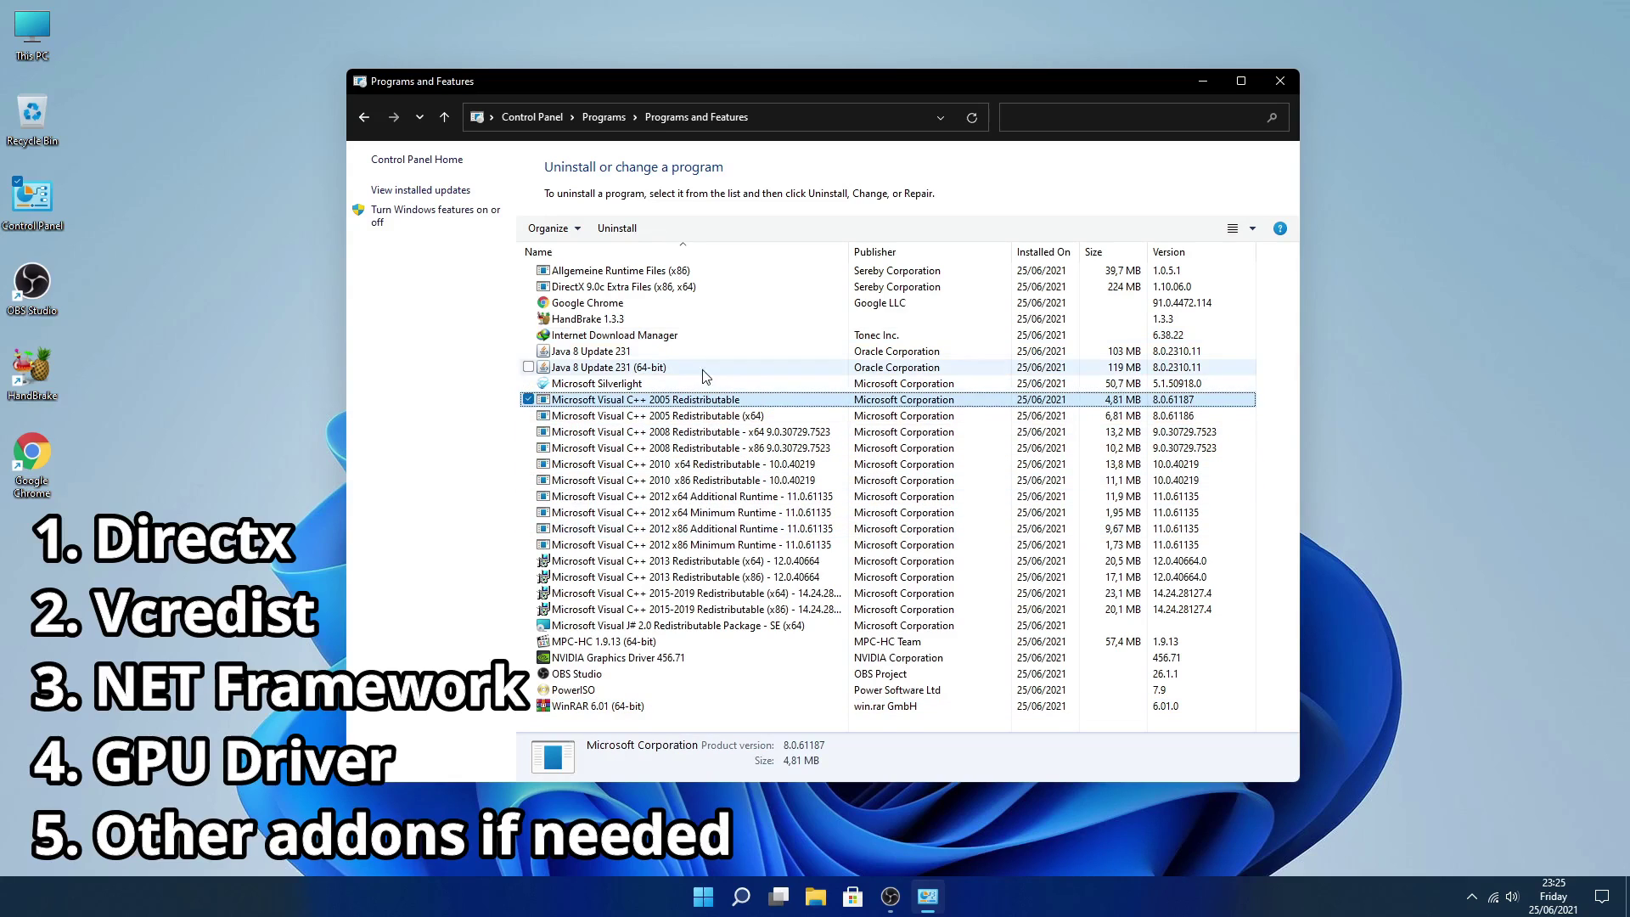
{"action": "left_click", "coordinate": [731, 610]}
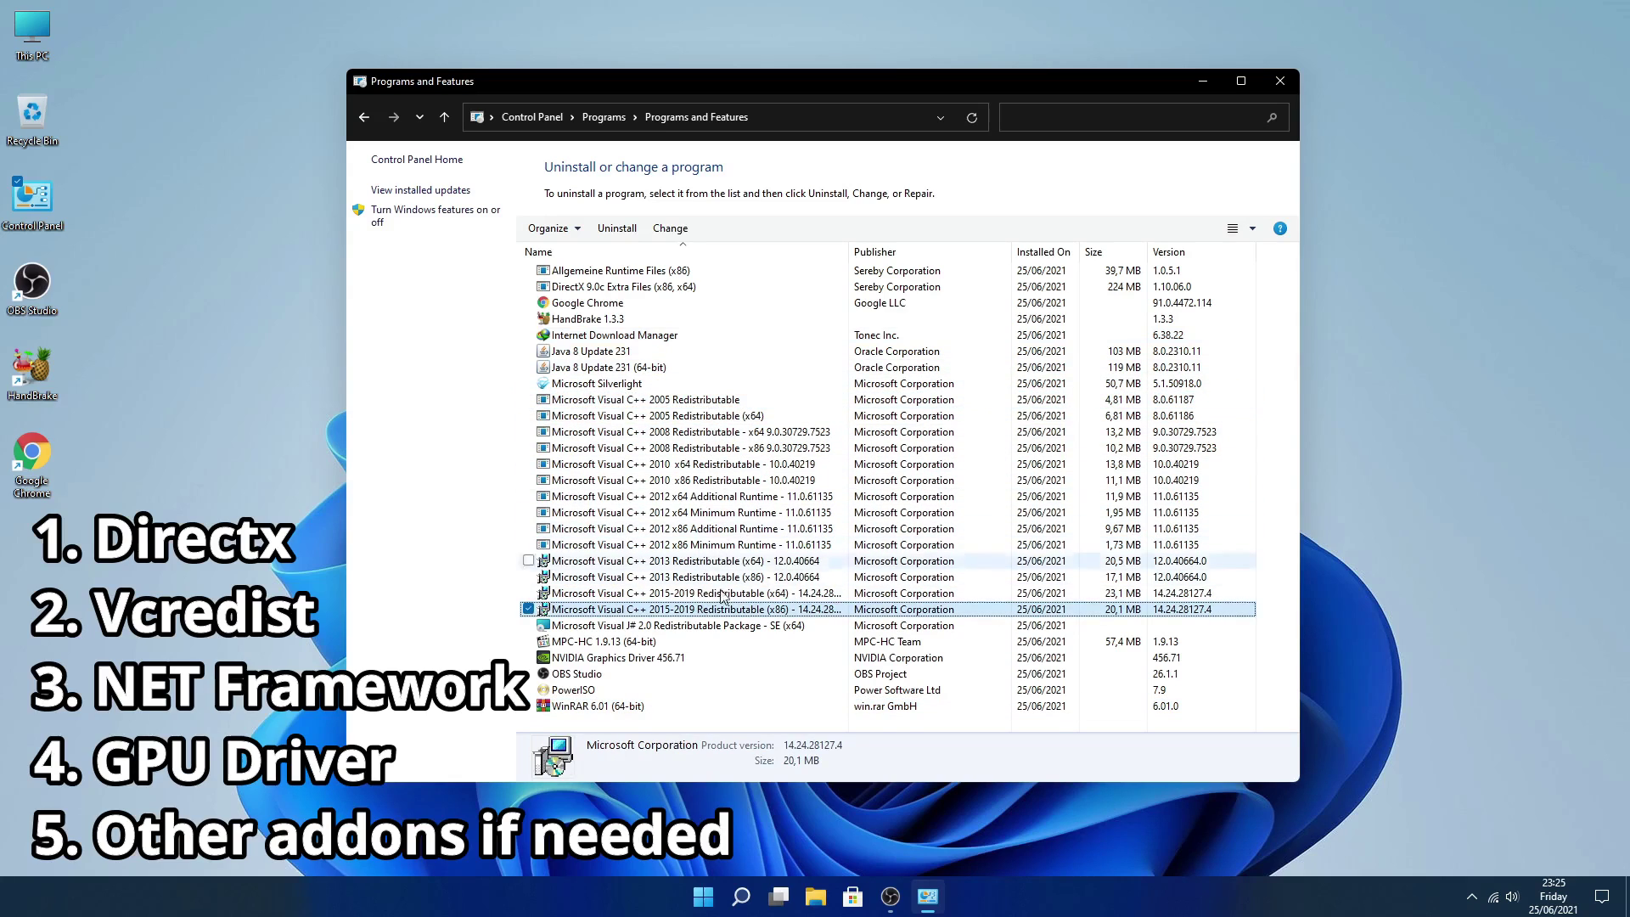
{"action": "left_click", "coordinate": [756, 287]}
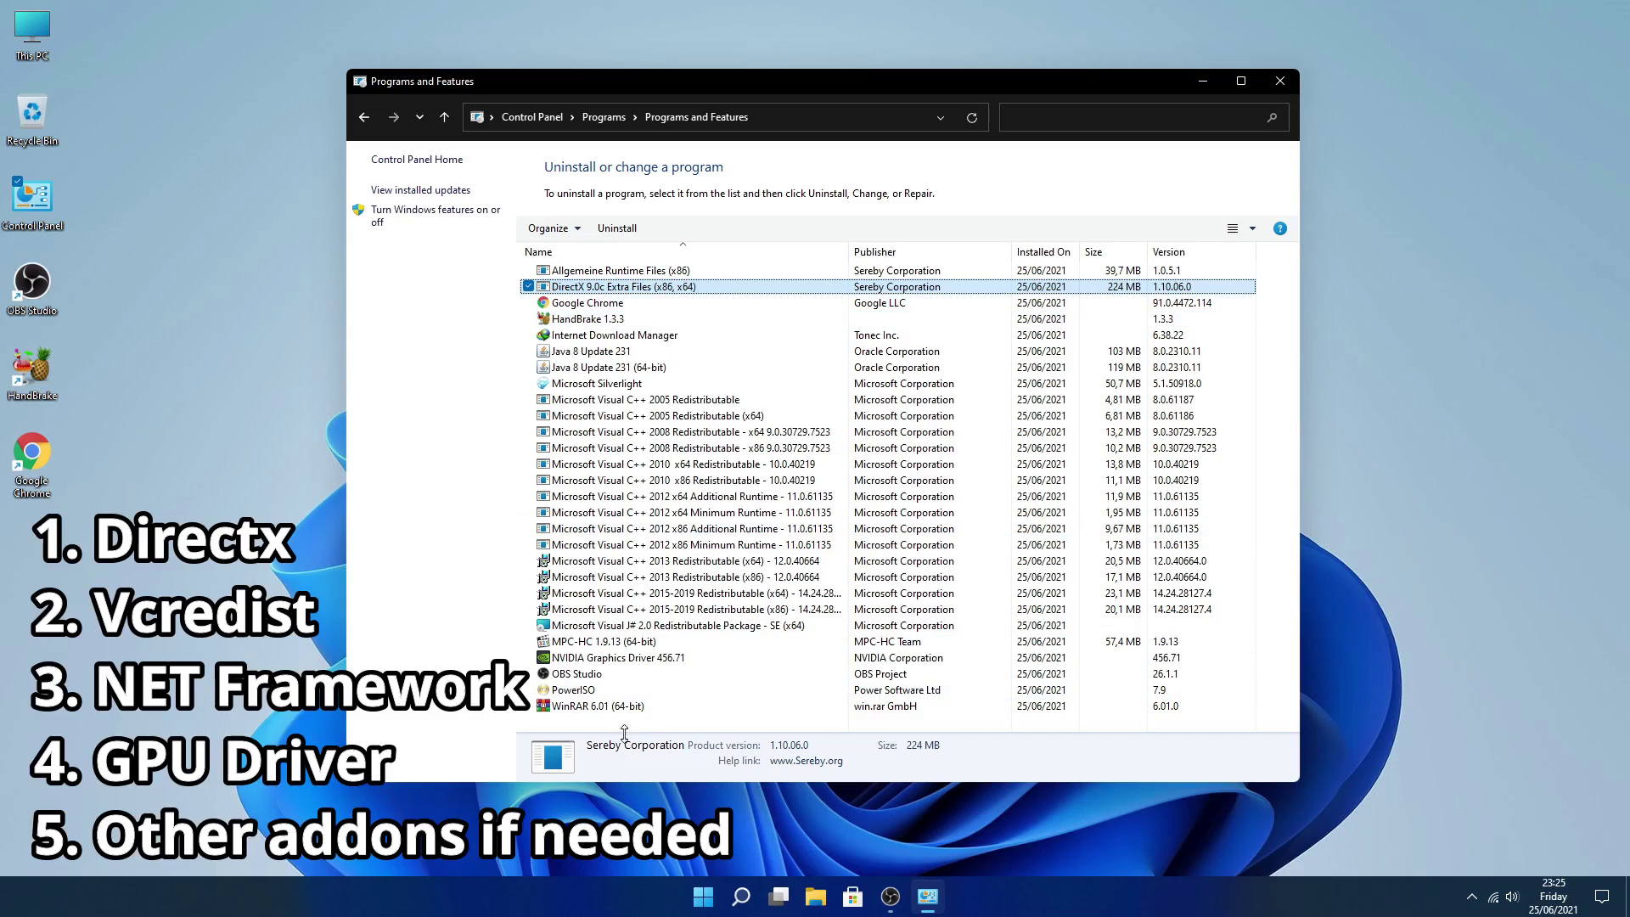
{"action": "left_click", "coordinate": [705, 659]}
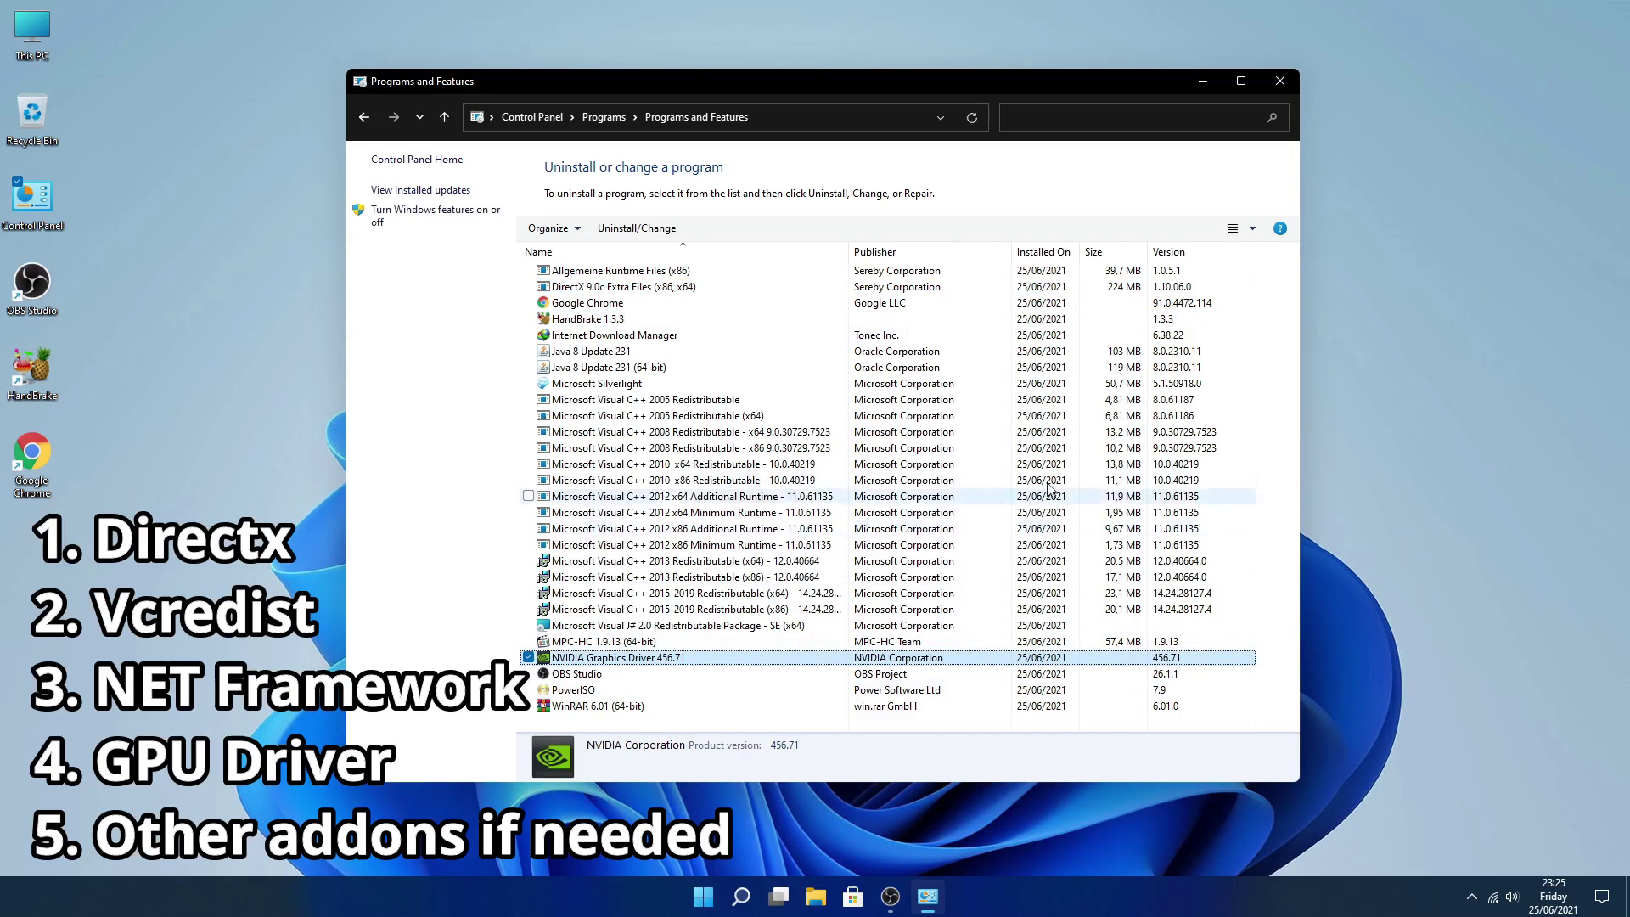
{"action": "left_click", "coordinate": [1296, 78]}
{"action": "left_click", "coordinate": [259, 341]}
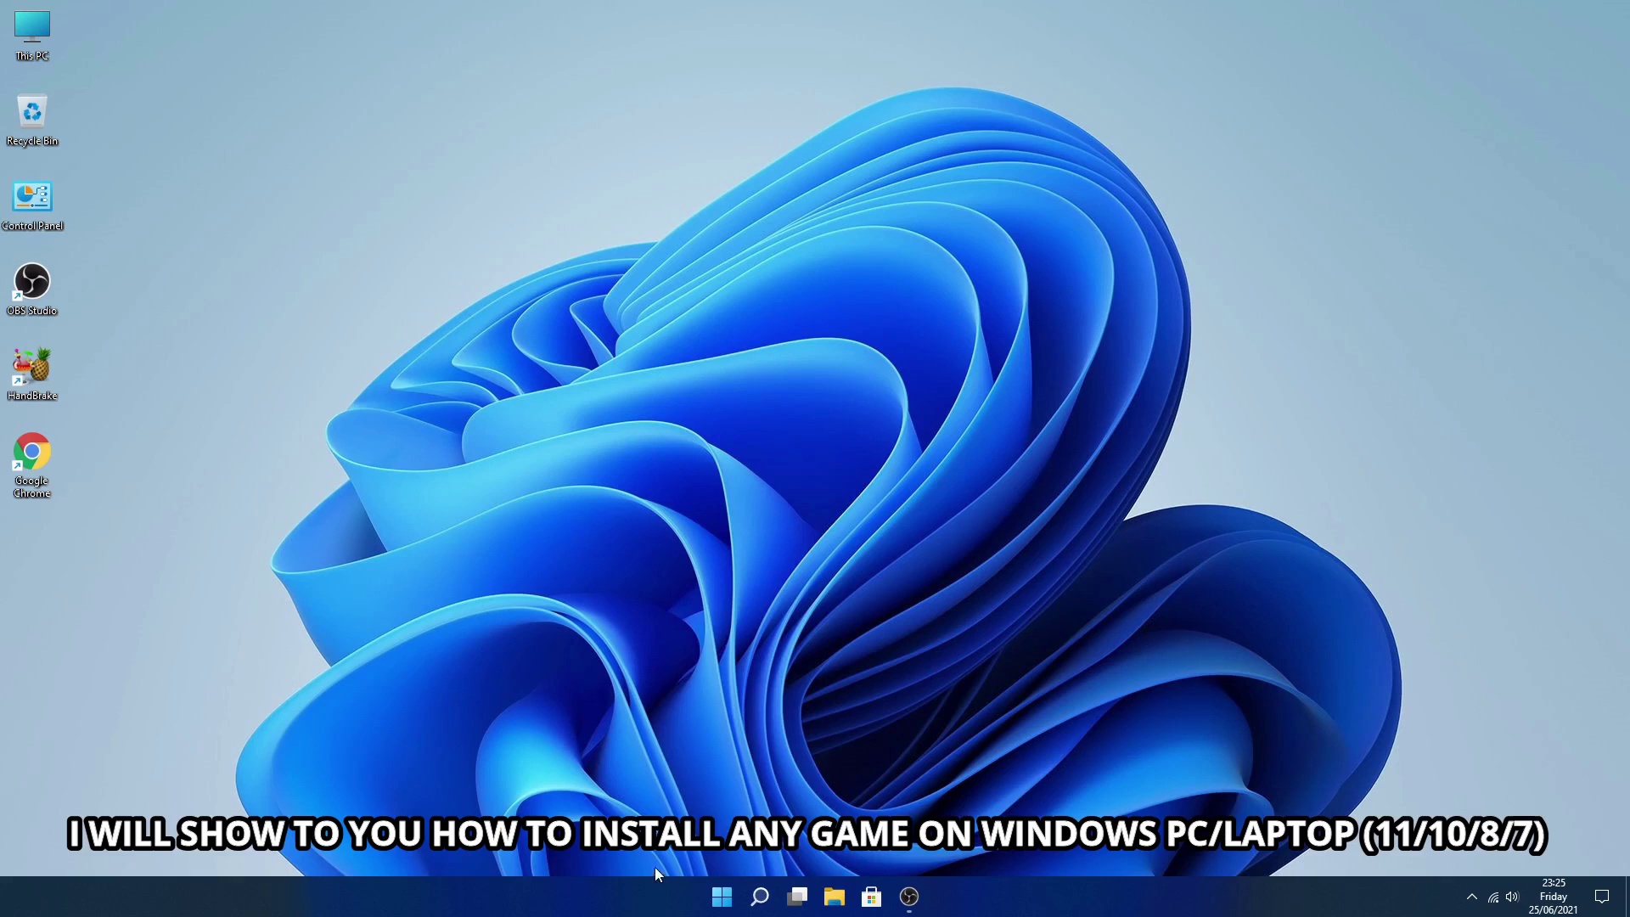
Open Google Chrome, search for "origin" and go to the official Origin store website.
{"action": "double_click", "coordinate": [28, 479]}
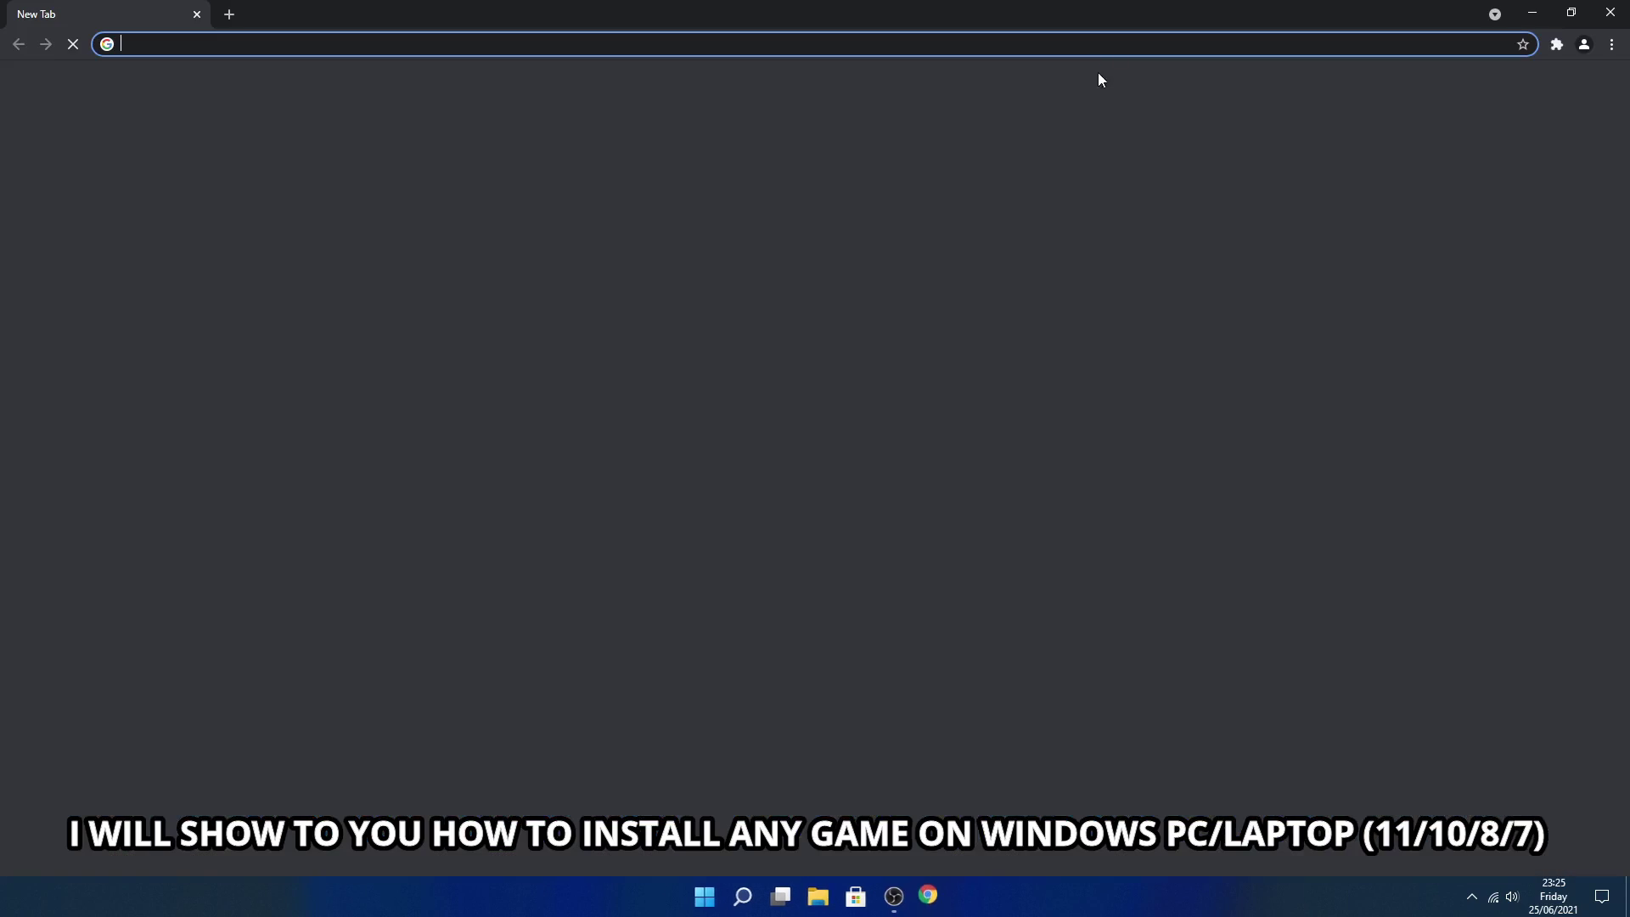
{"action": "left_click", "coordinate": [832, 53]}
{"action": "type", "text": "origin"}
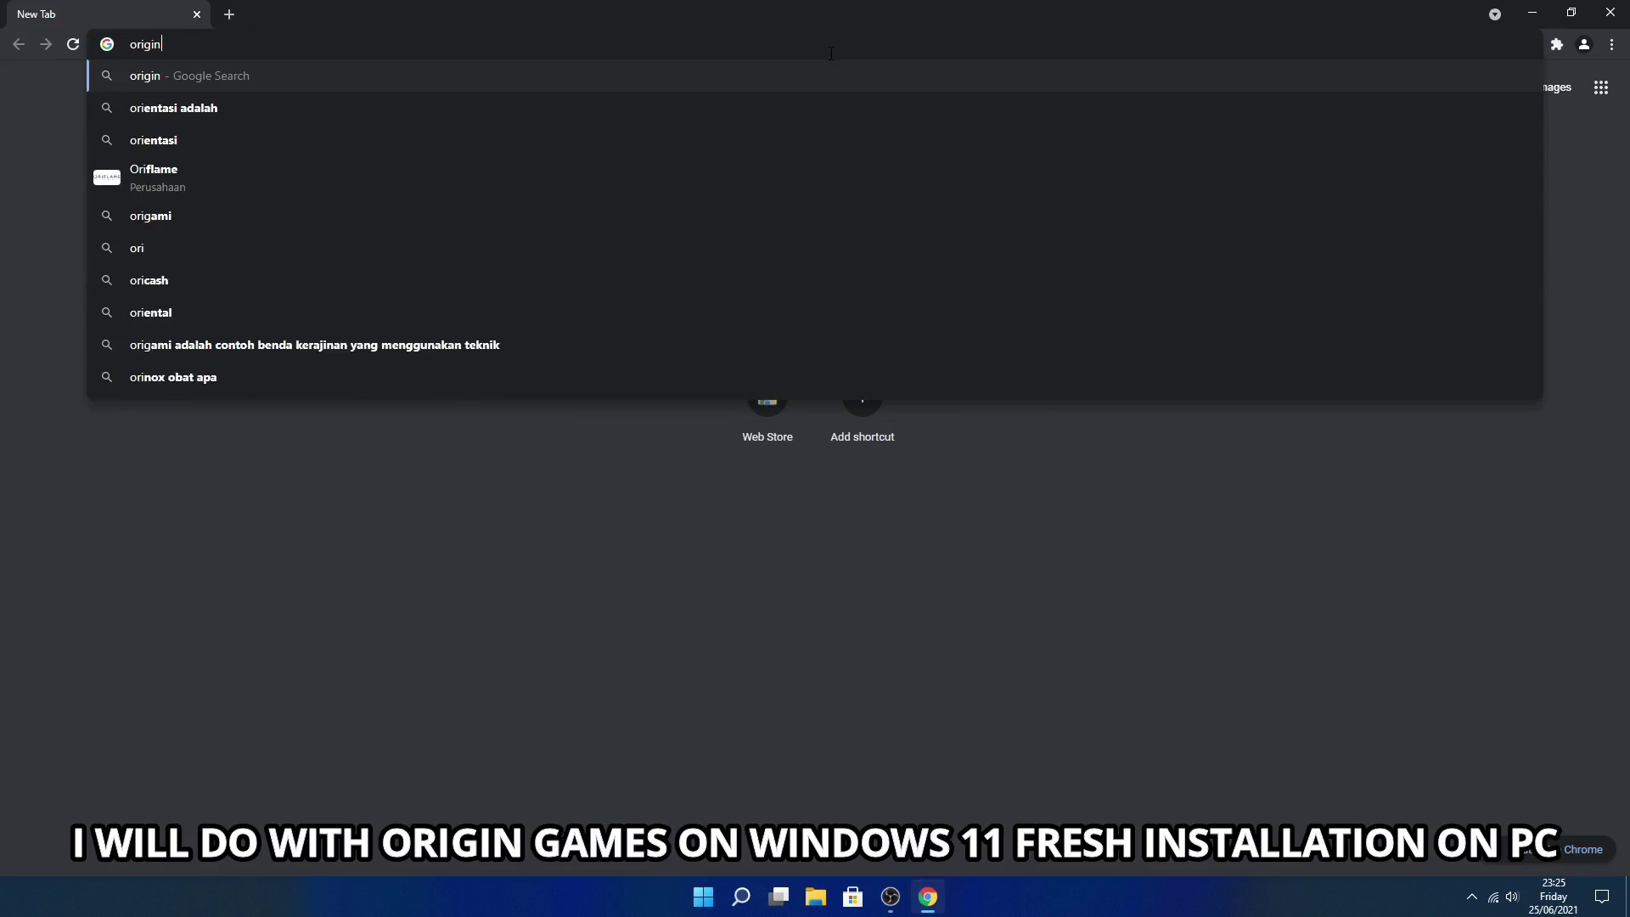
{"action": "key", "text": "Return"}
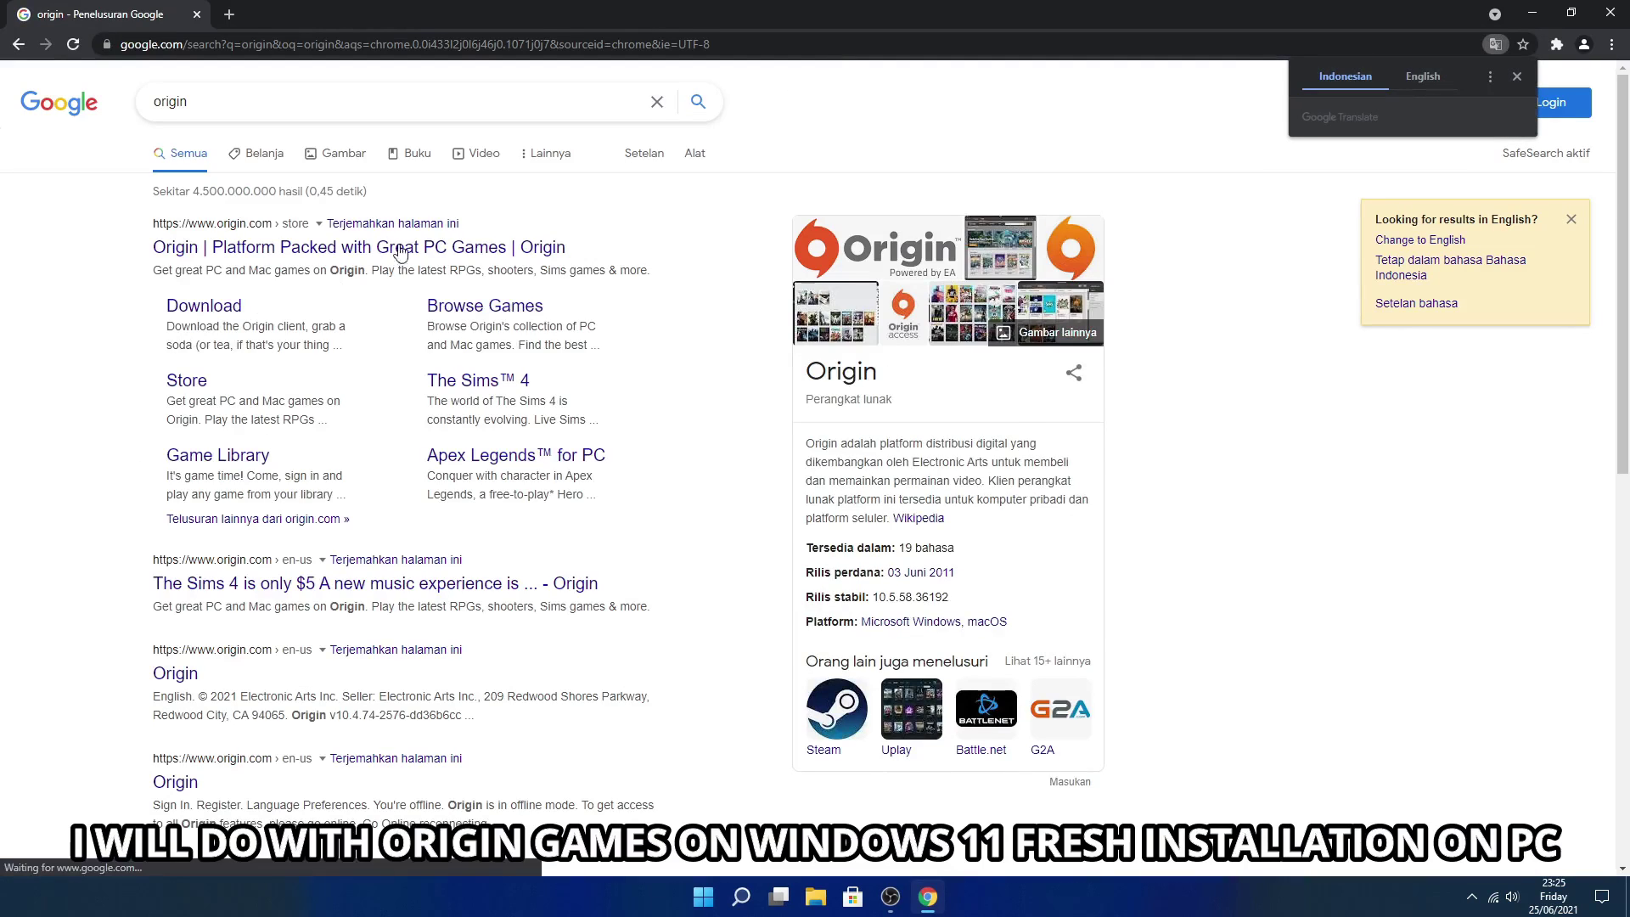
{"action": "left_click", "coordinate": [400, 247]}
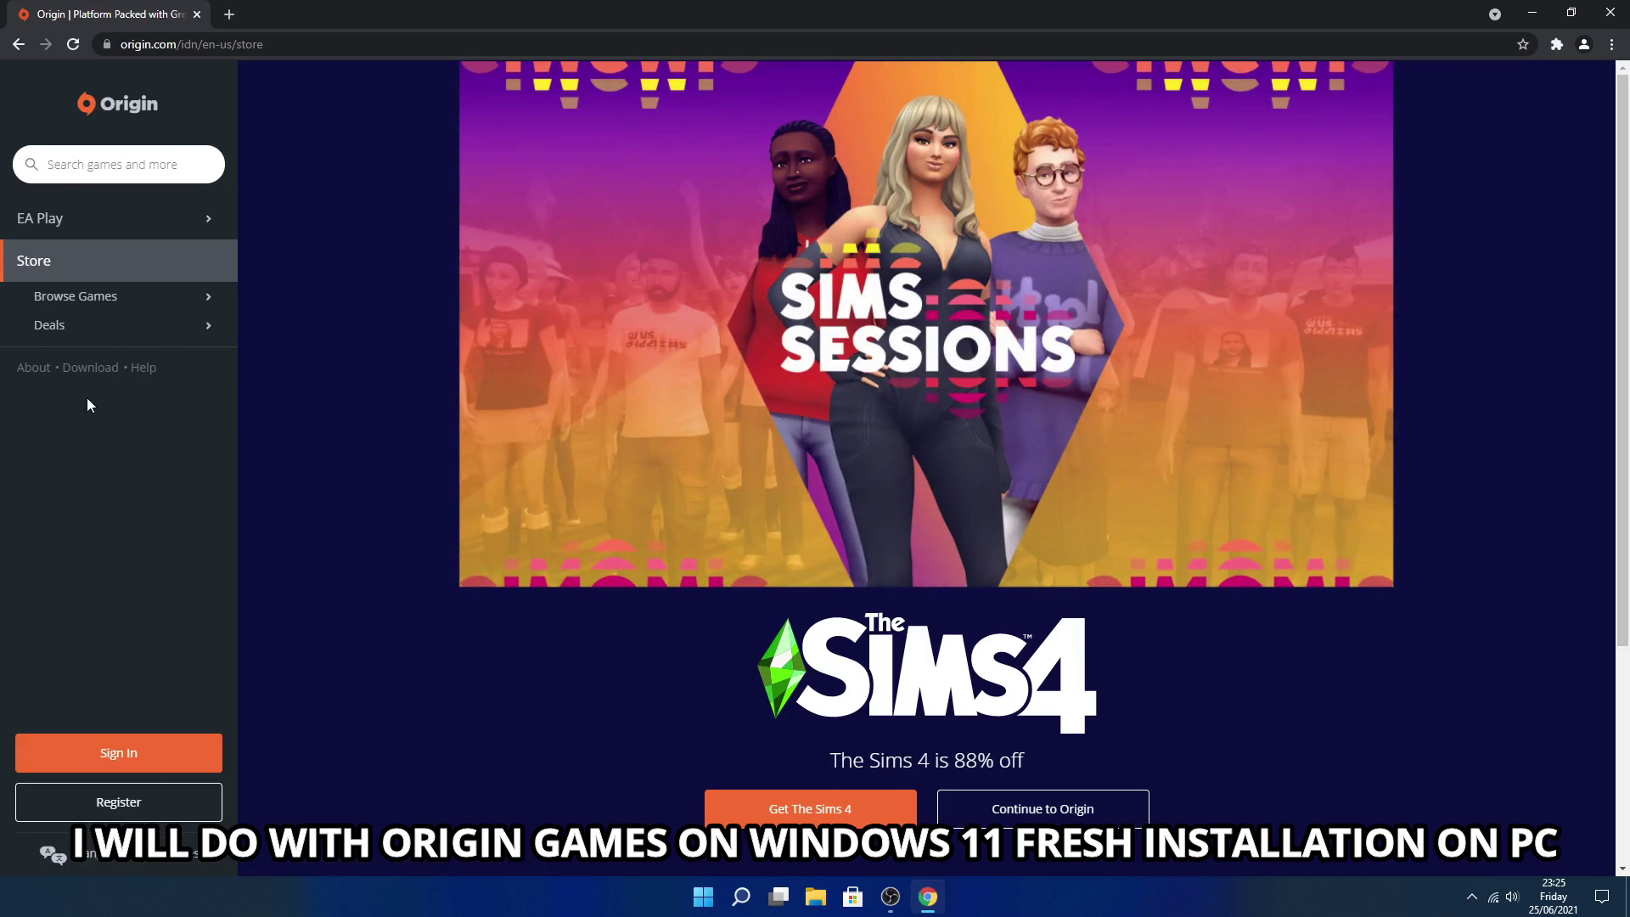
Download the Windows Origin client OriginThinSetup.exe with Internet Download Manager and close the browser.
{"action": "left_click", "coordinate": [106, 374]}
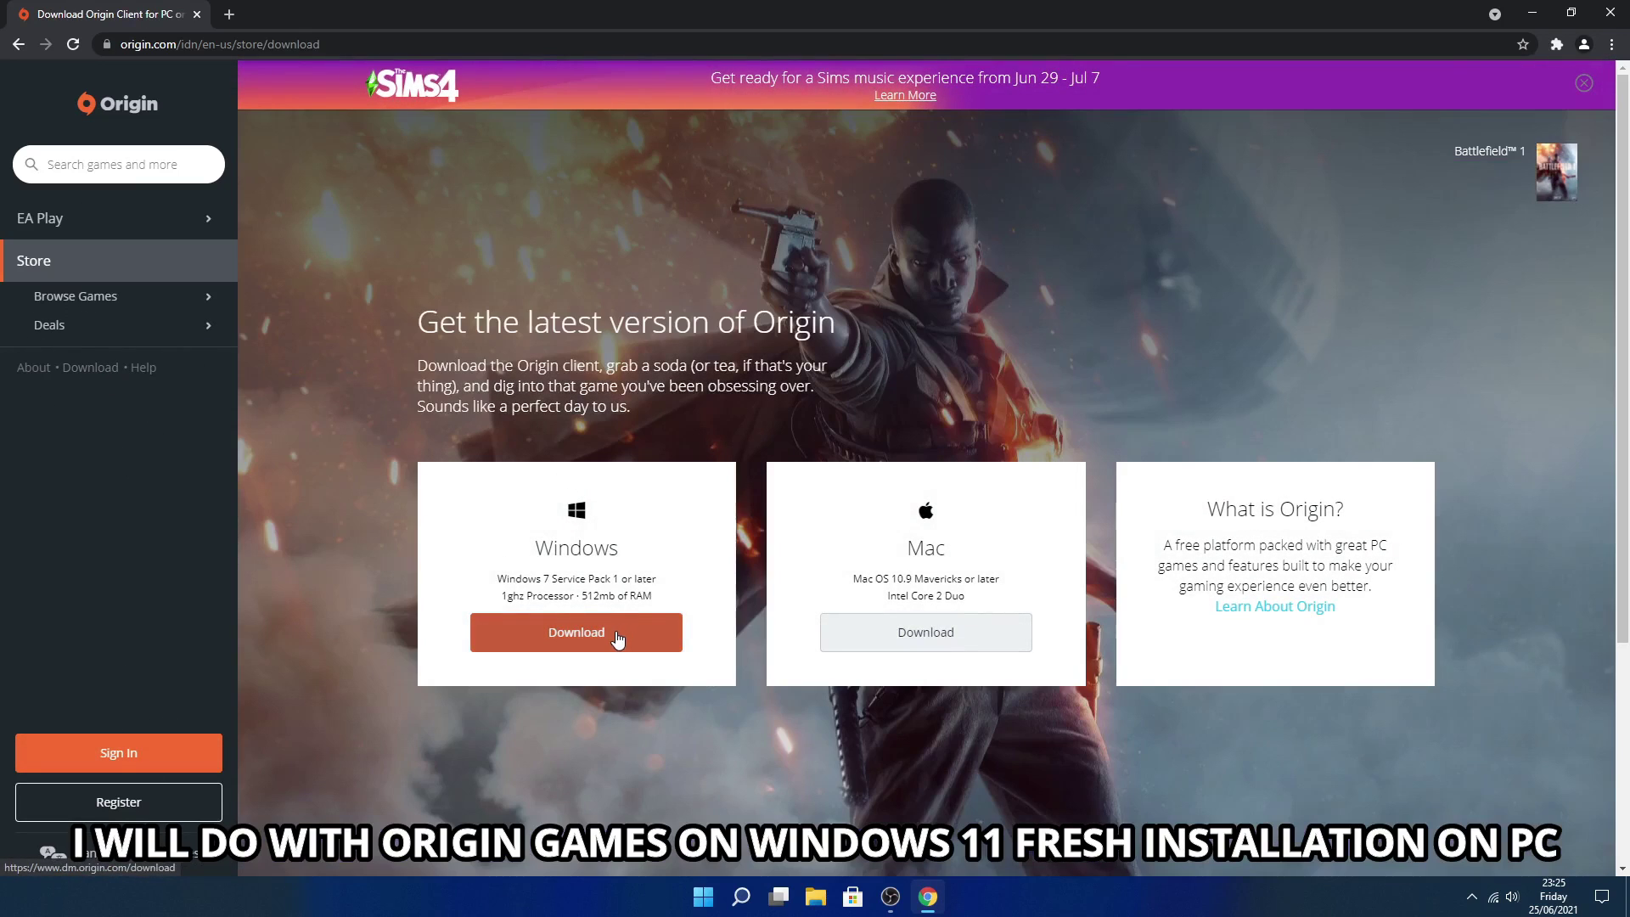
{"action": "left_click", "coordinate": [617, 638]}
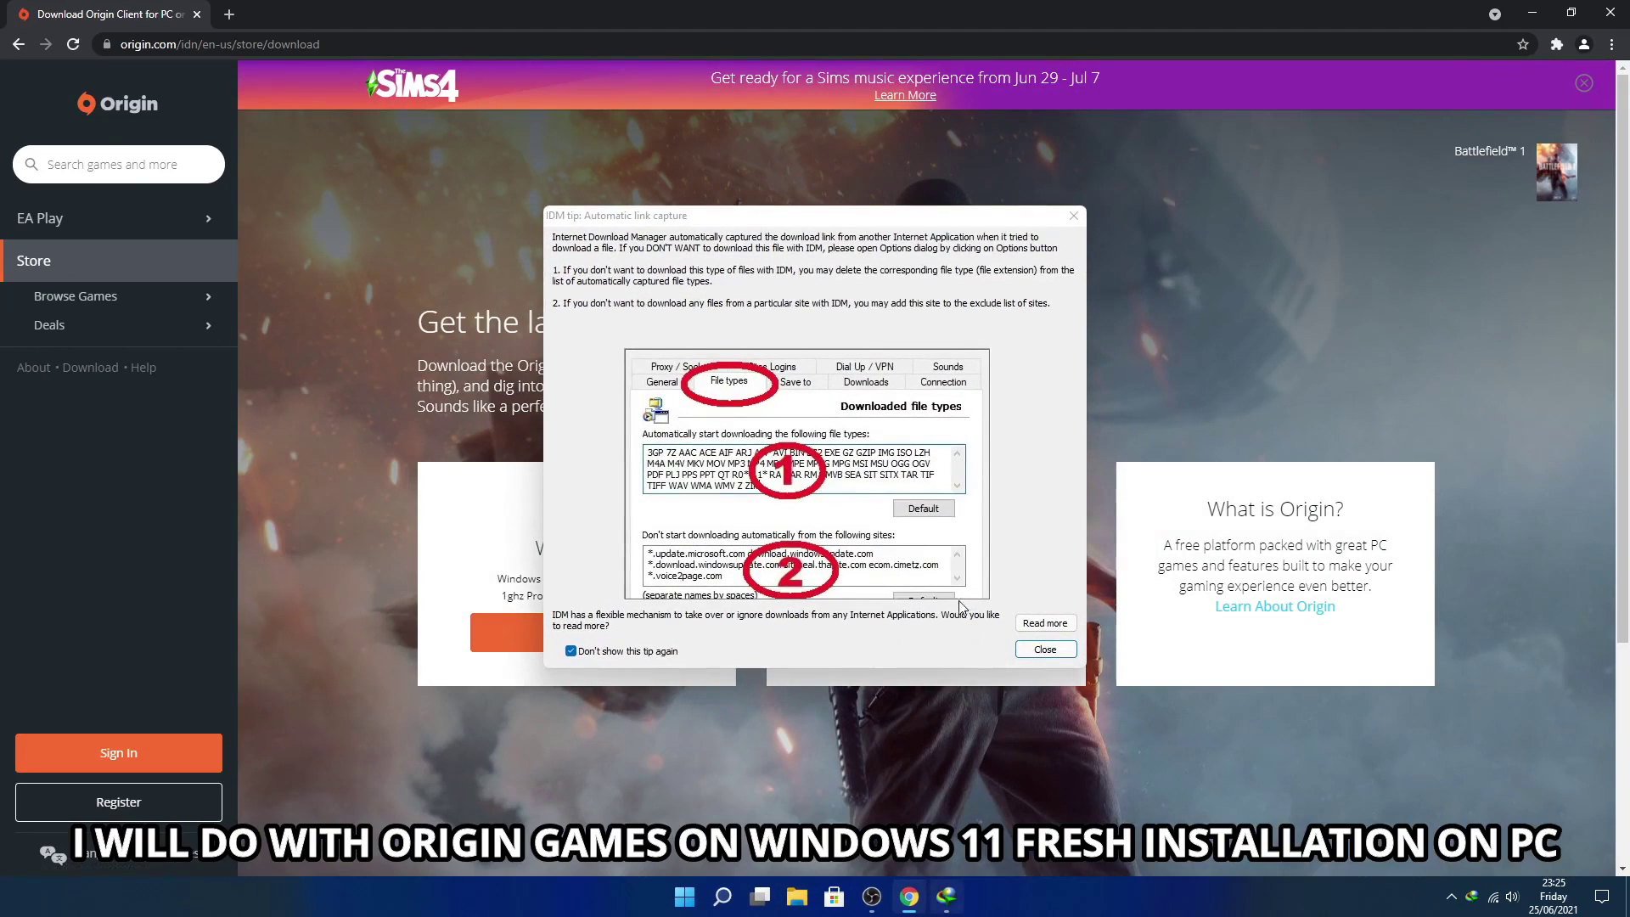
{"action": "left_click", "coordinate": [1020, 651]}
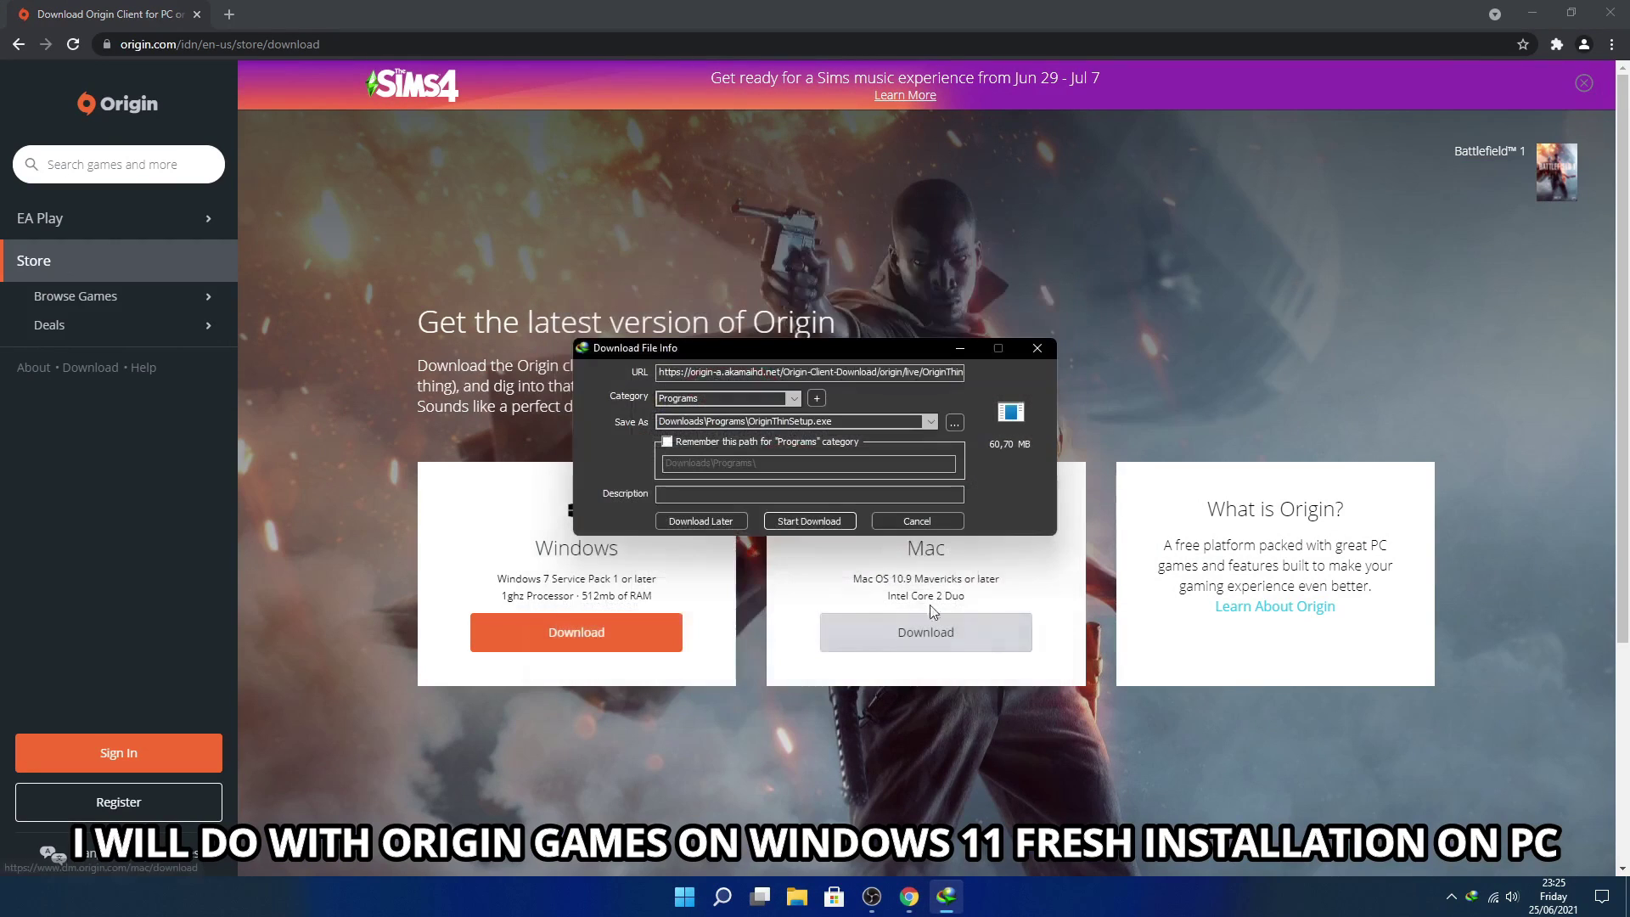
{"action": "left_click", "coordinate": [822, 519]}
{"action": "left_click", "coordinate": [649, 462]}
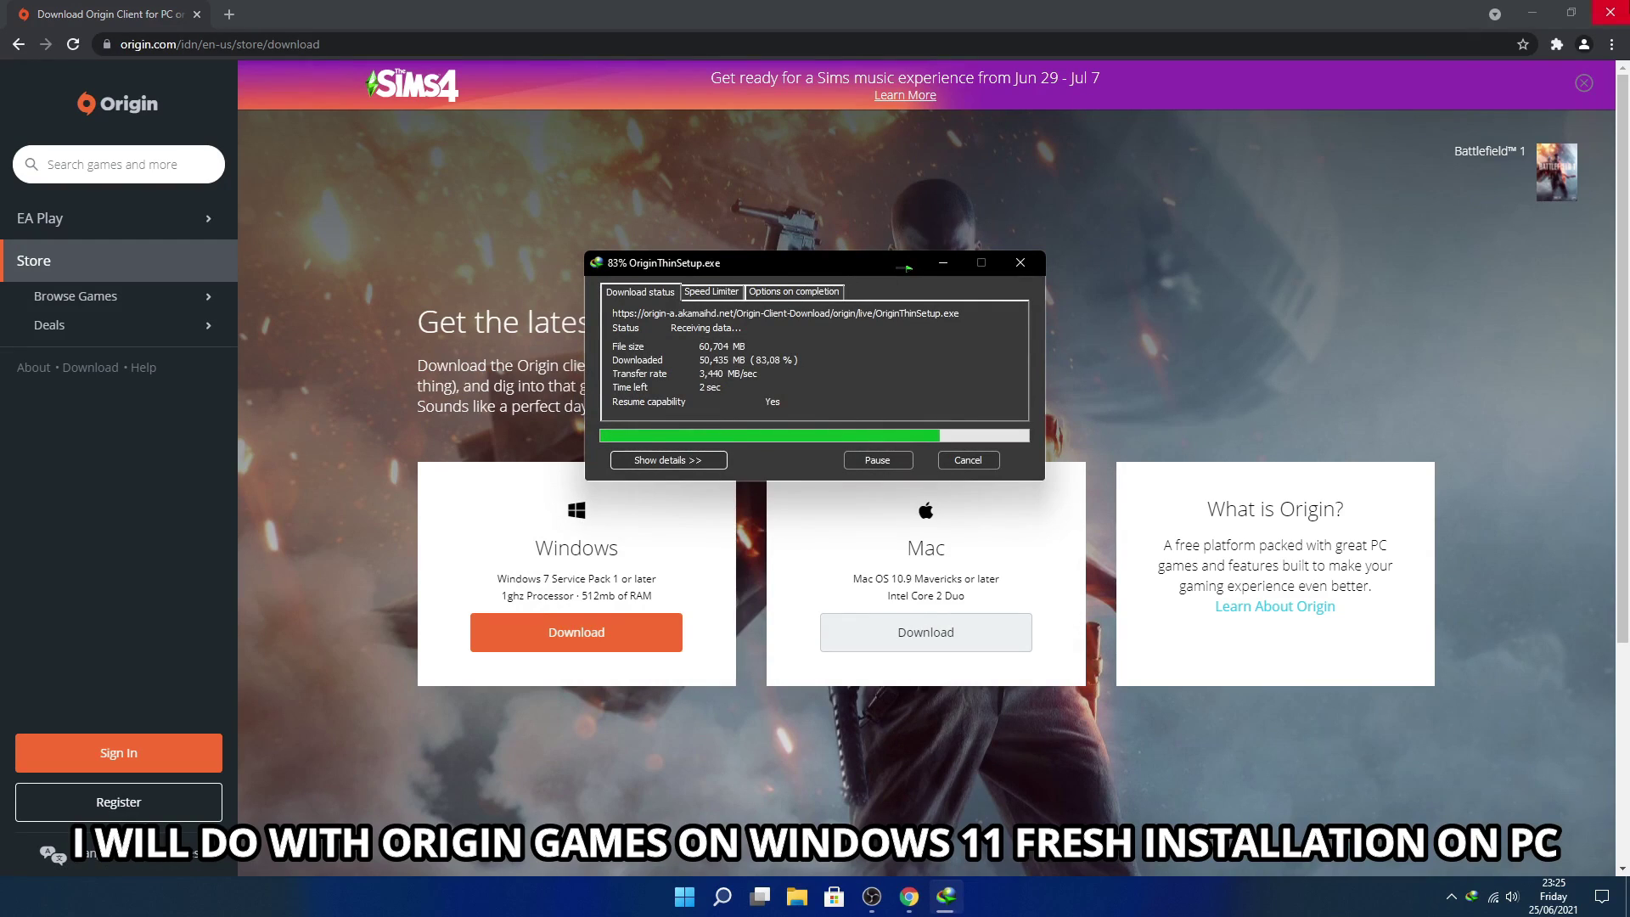
{"action": "left_click", "coordinate": [1613, 13]}
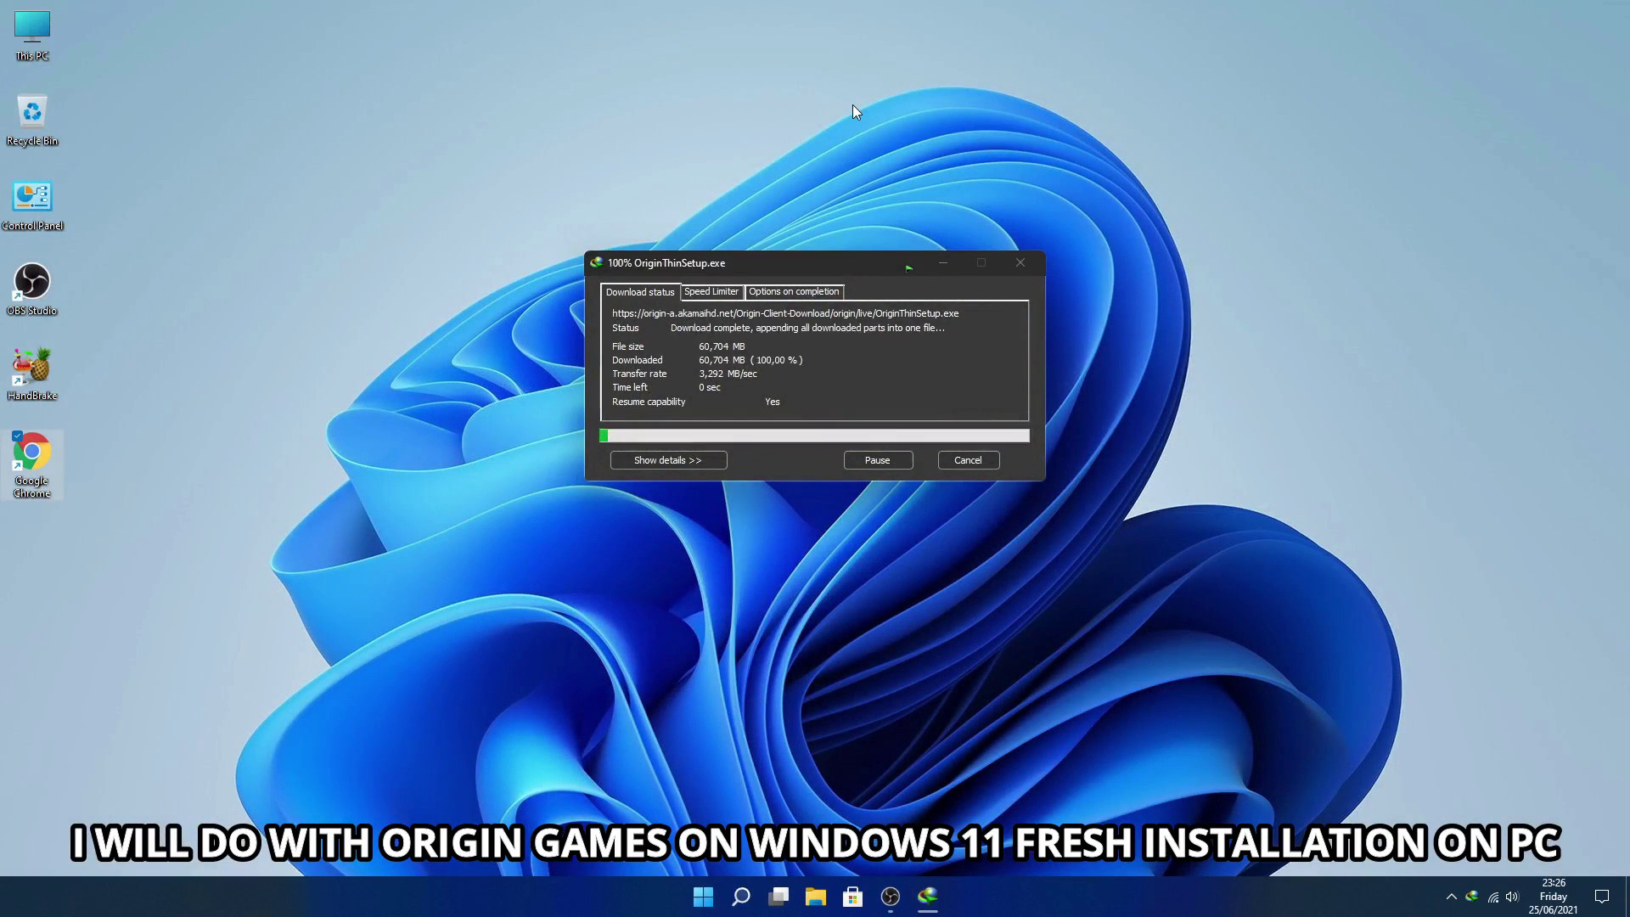
Install Origin without a start menu shortcut and without running at Windows startup, accepting the End User License Agreement.
{"action": "left_click", "coordinate": [845, 498]}
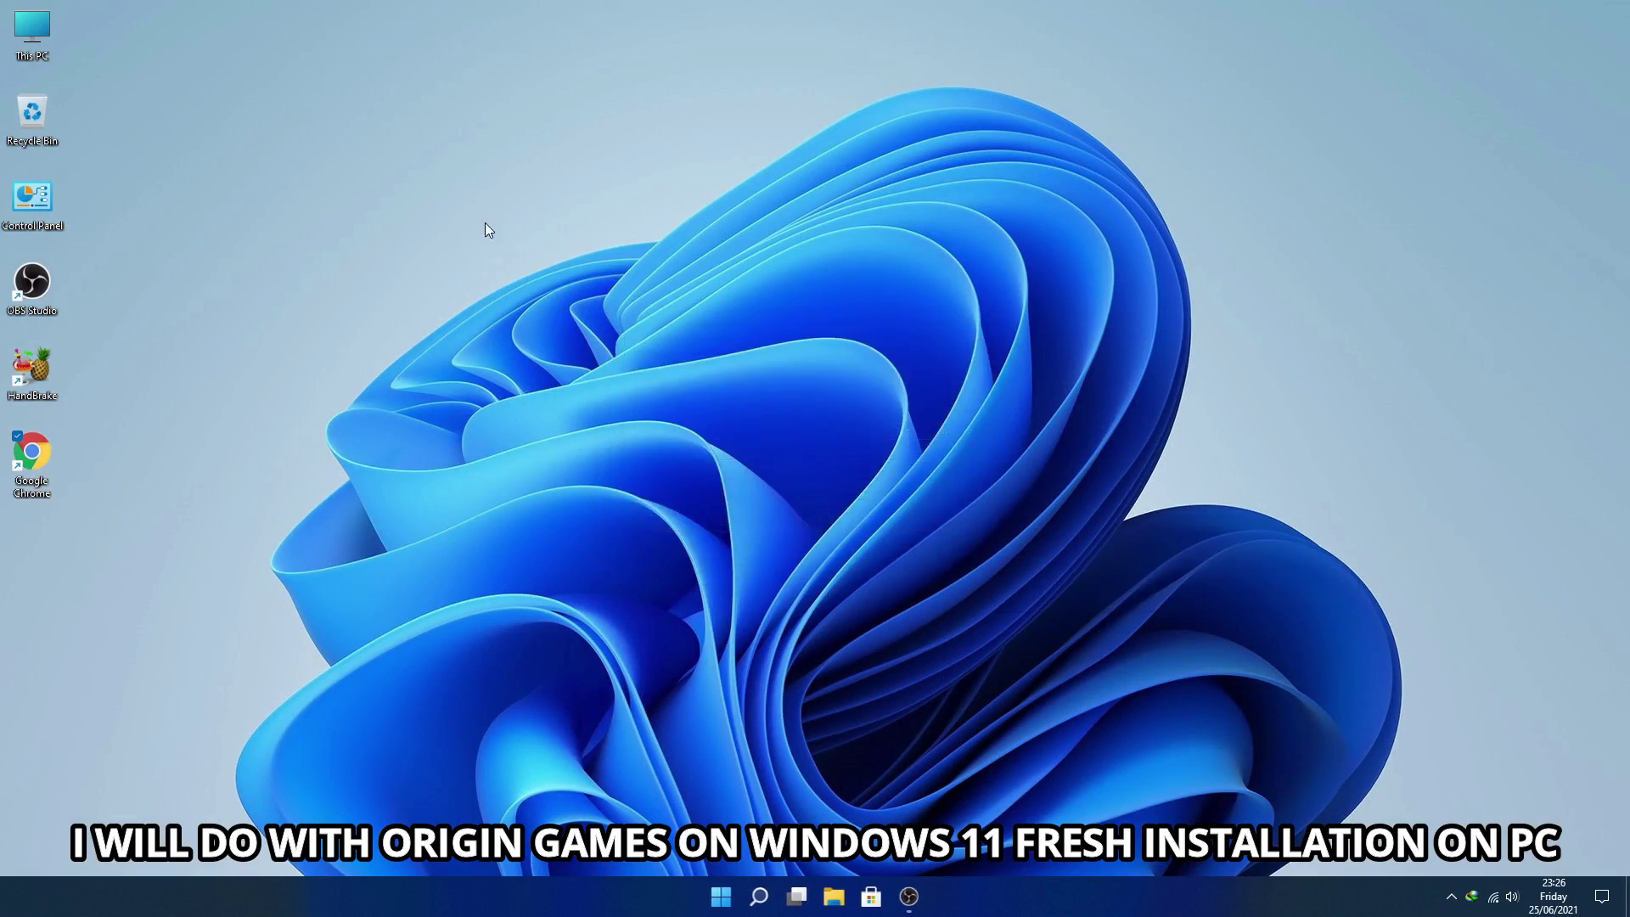
{"action": "right_click", "coordinate": [362, 204]}
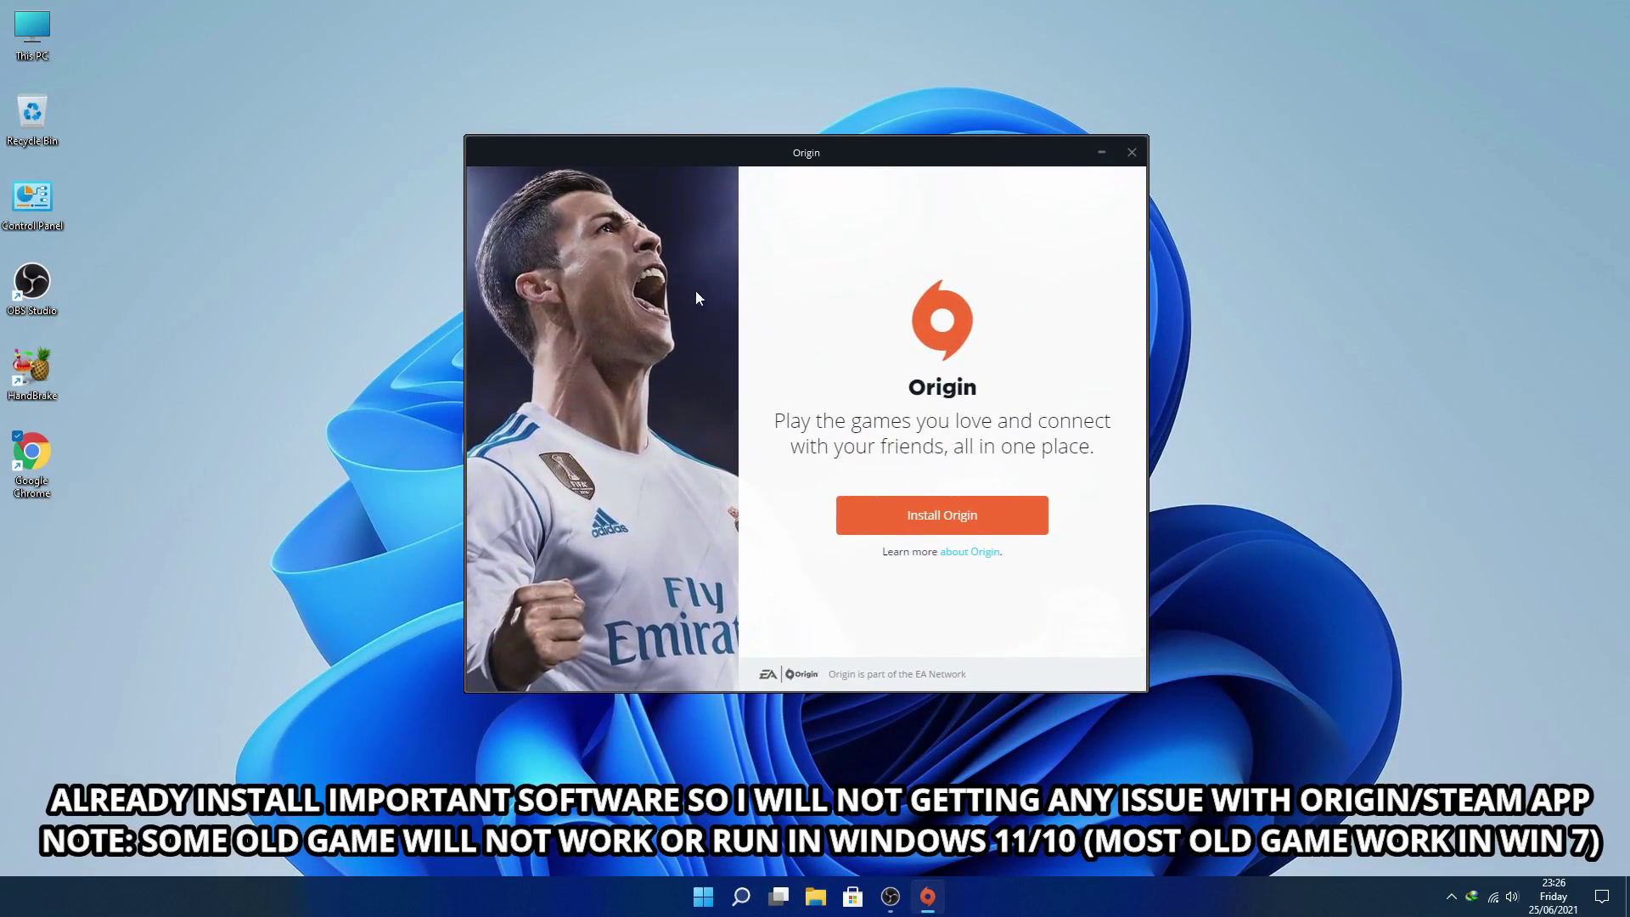
{"action": "left_click", "coordinate": [998, 511]}
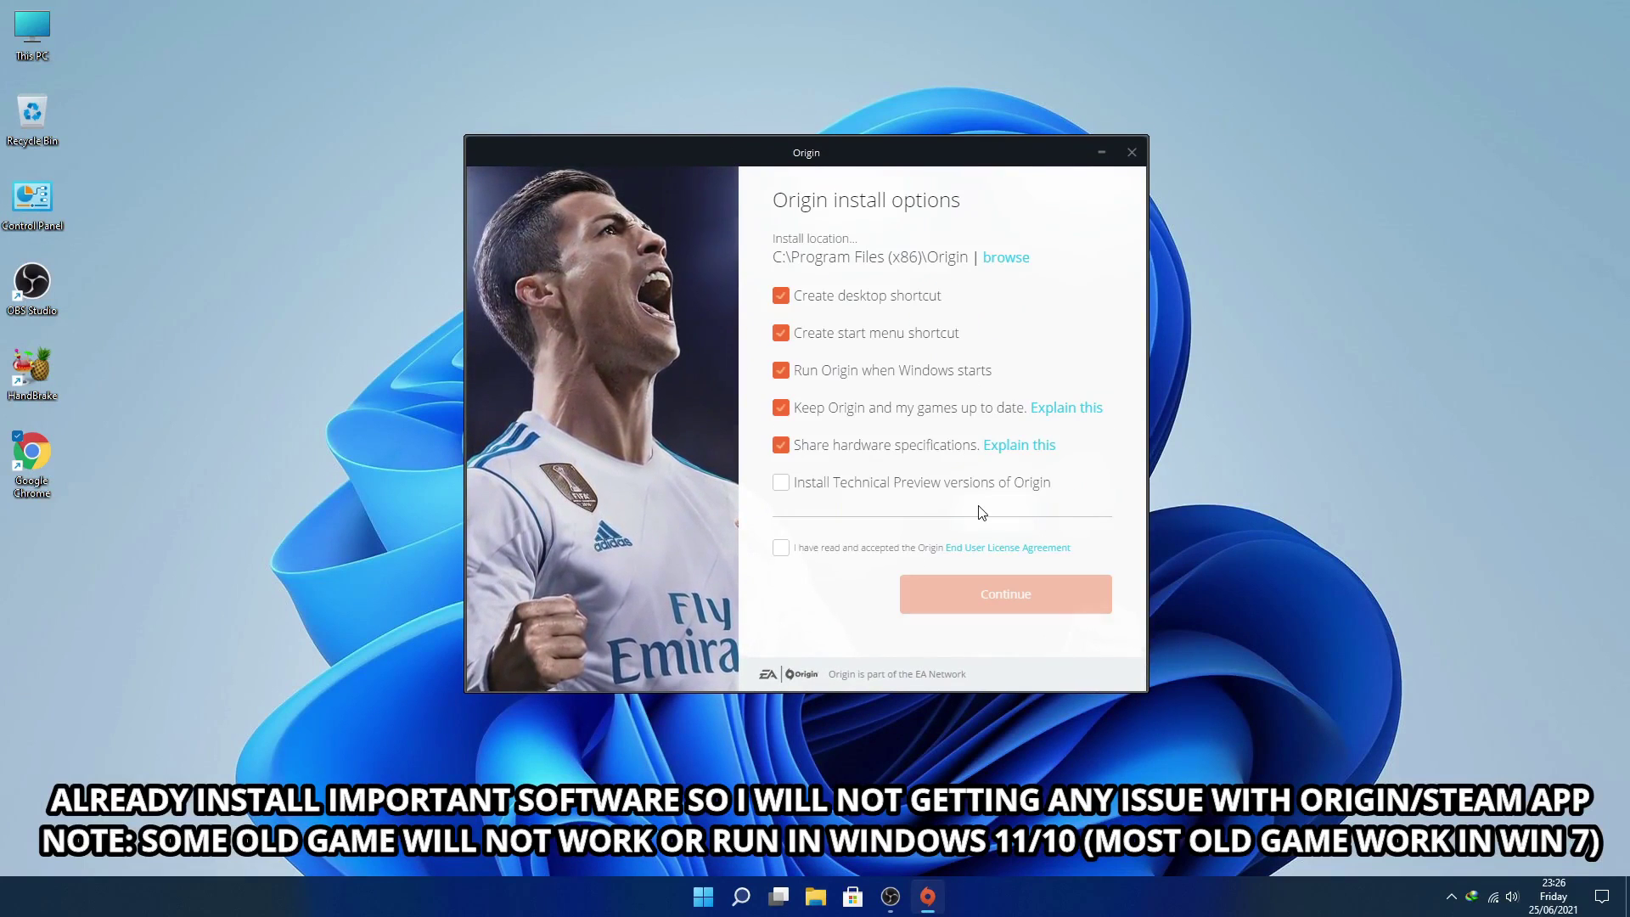
{"action": "left_click", "coordinate": [857, 370]}
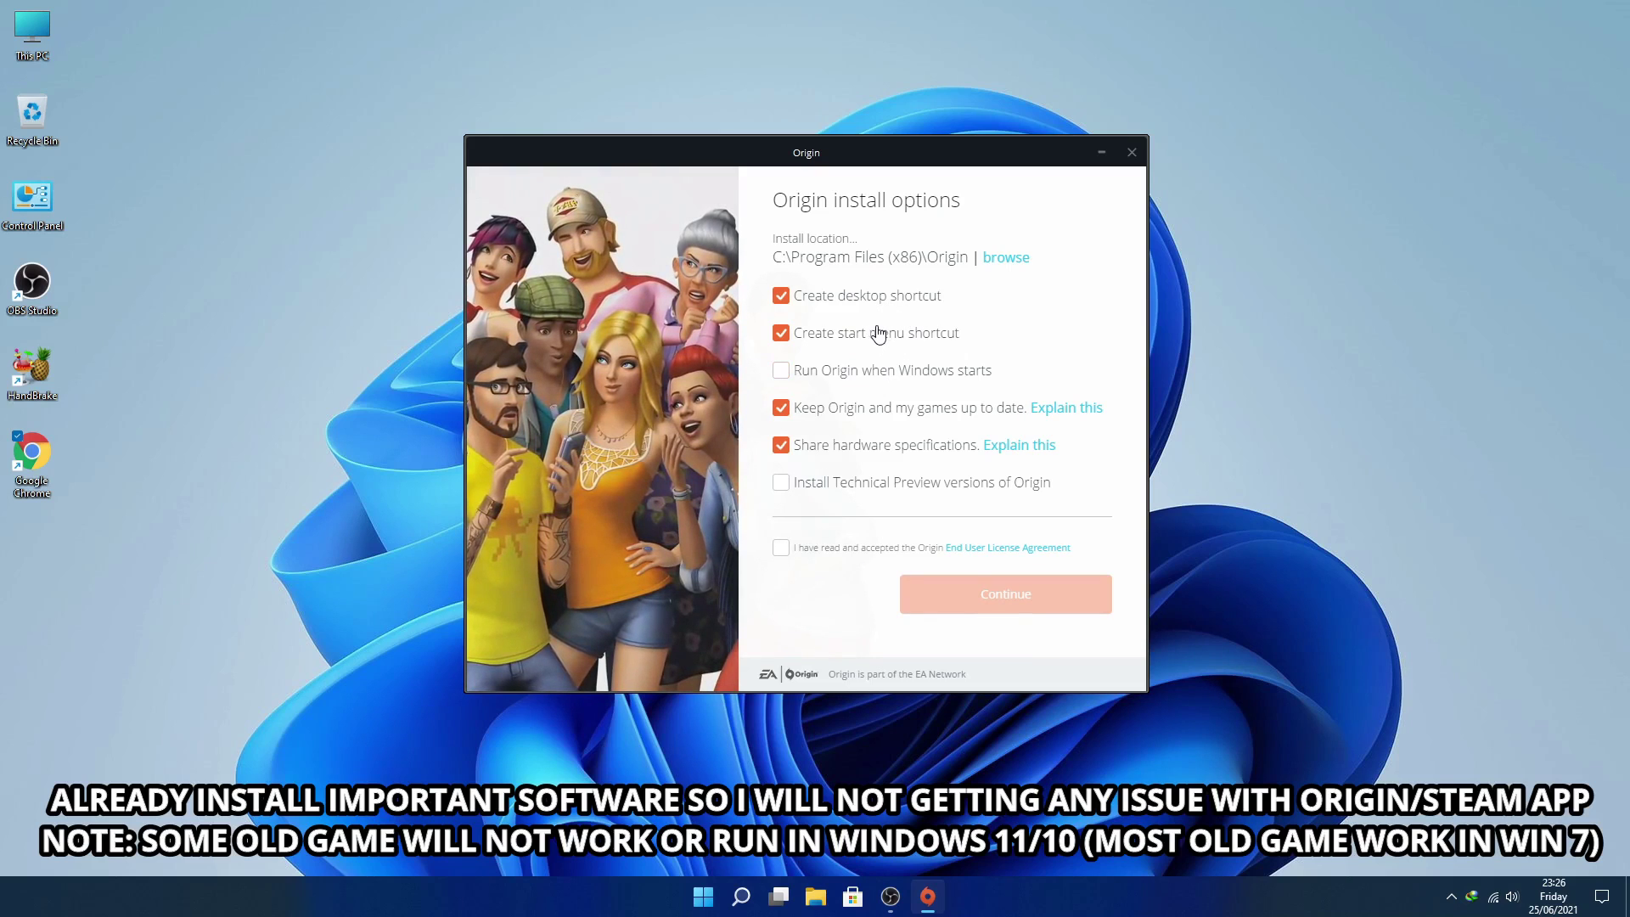
{"action": "left_click", "coordinate": [879, 334]}
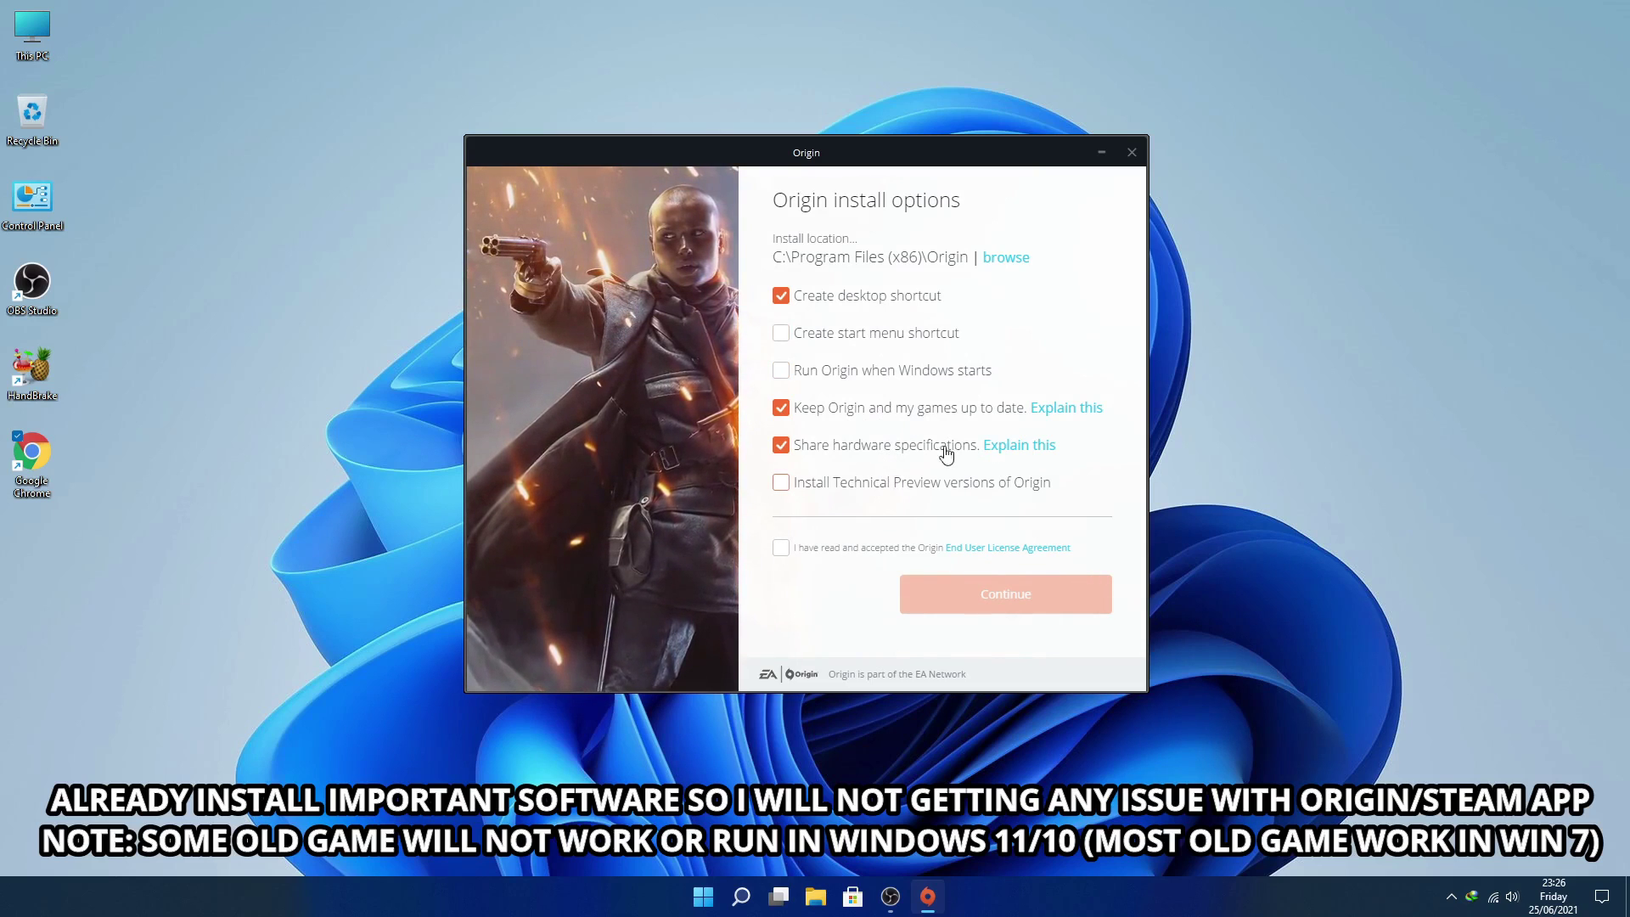
{"action": "left_click", "coordinate": [864, 550]}
{"action": "left_click", "coordinate": [988, 596]}
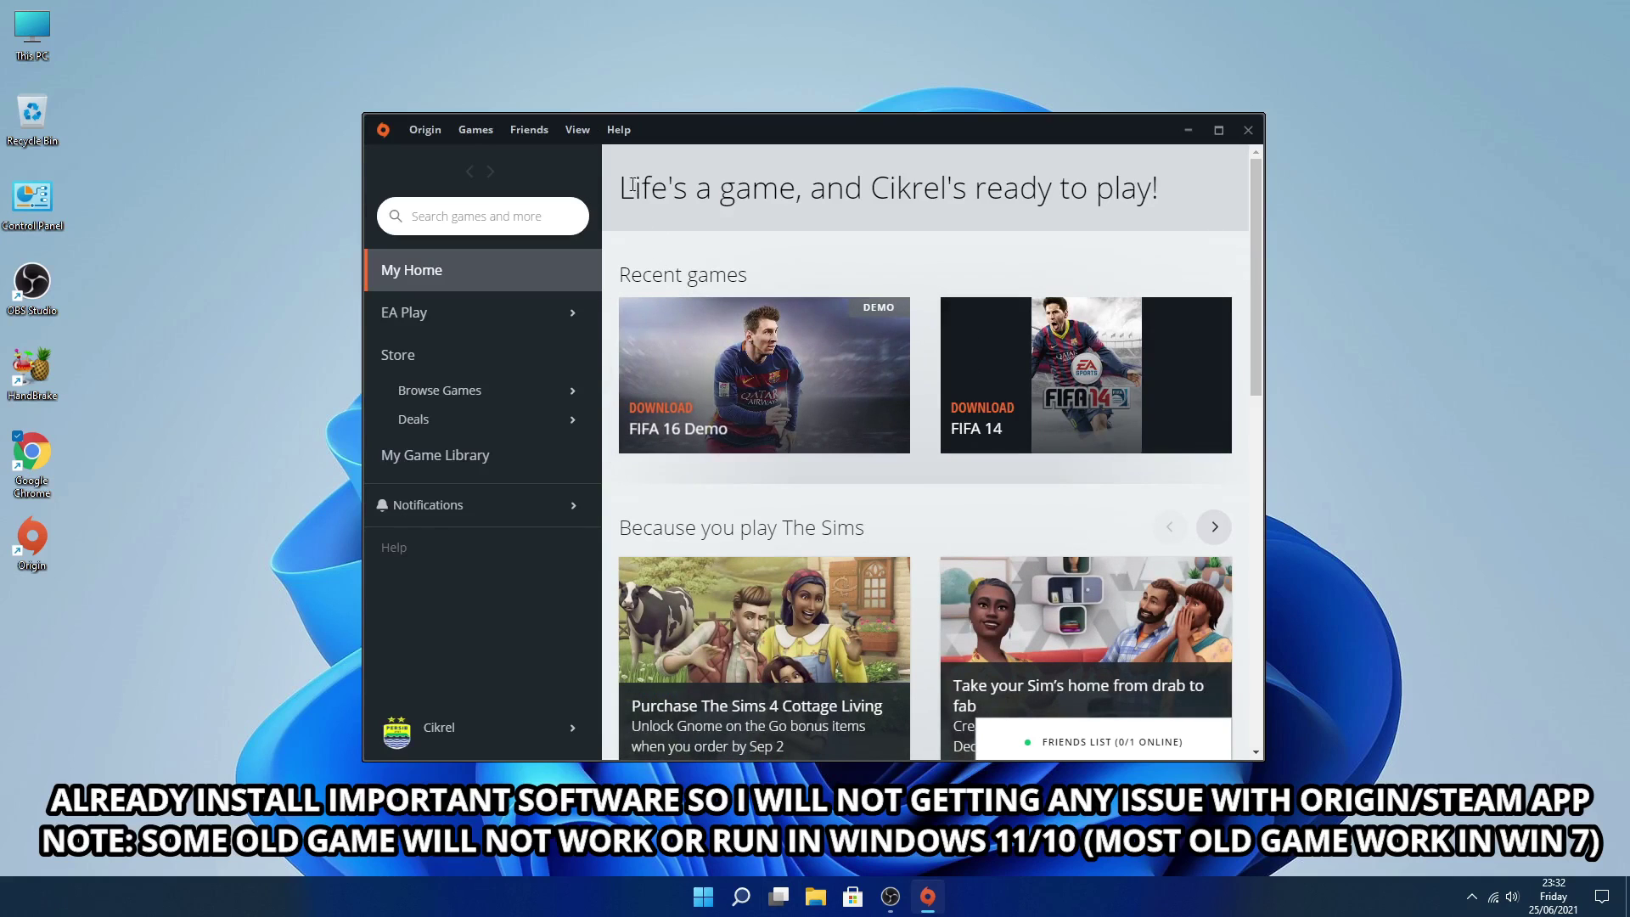
Display the owned games in Origin's My Game Library.
{"action": "left_click", "coordinate": [581, 130]}
{"action": "left_click", "coordinate": [594, 219]}
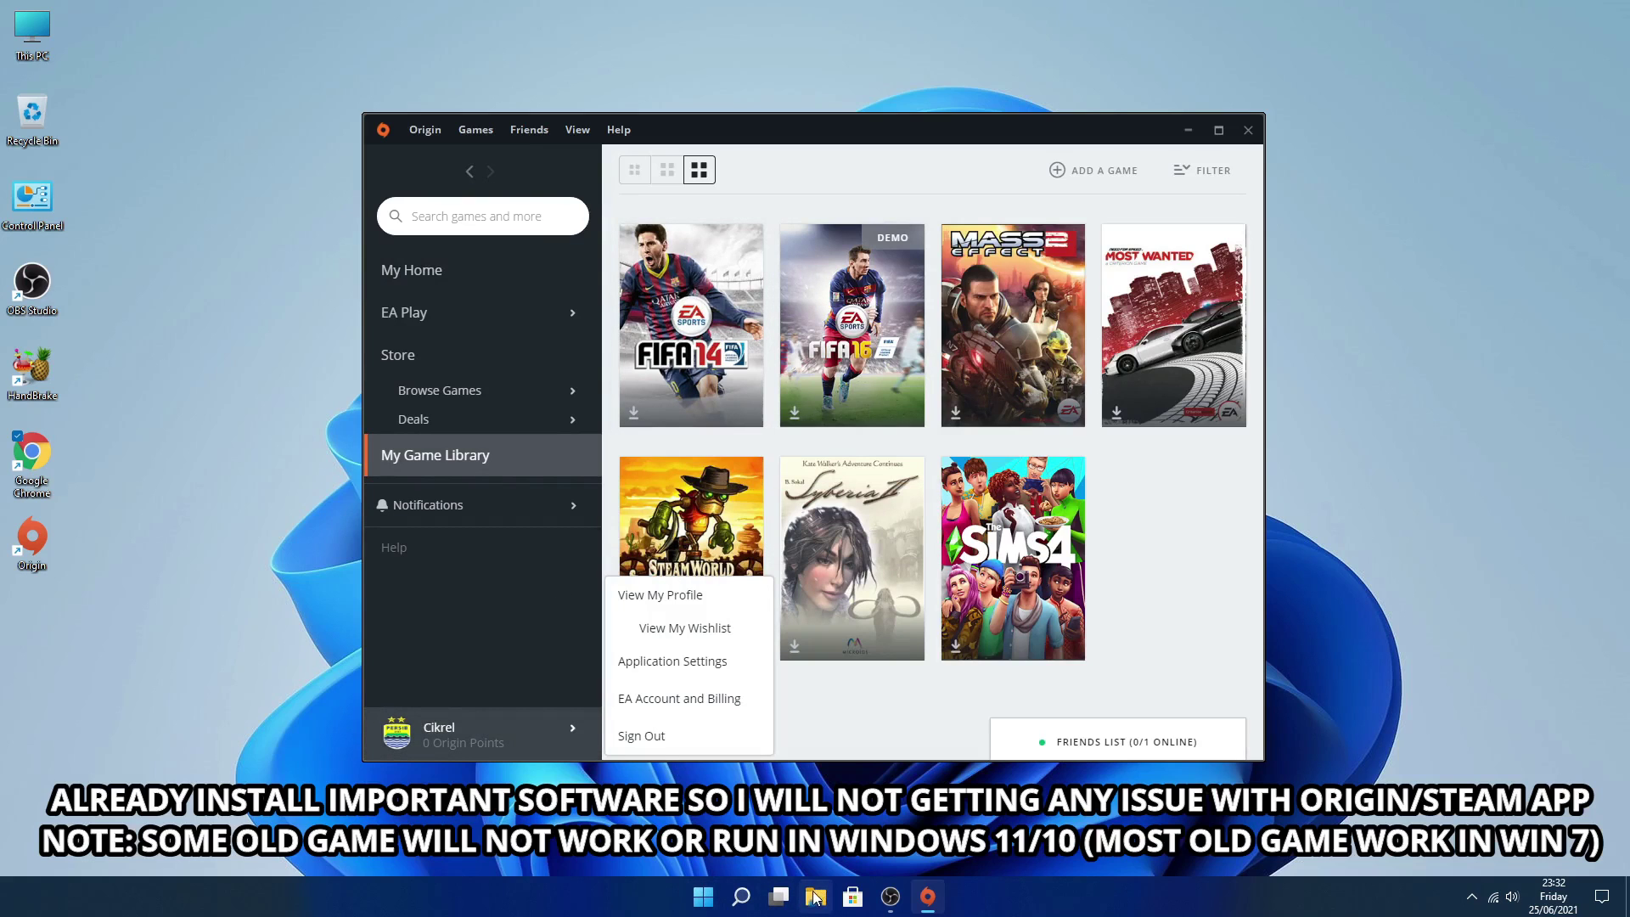
{"action": "left_click", "coordinate": [814, 897]}
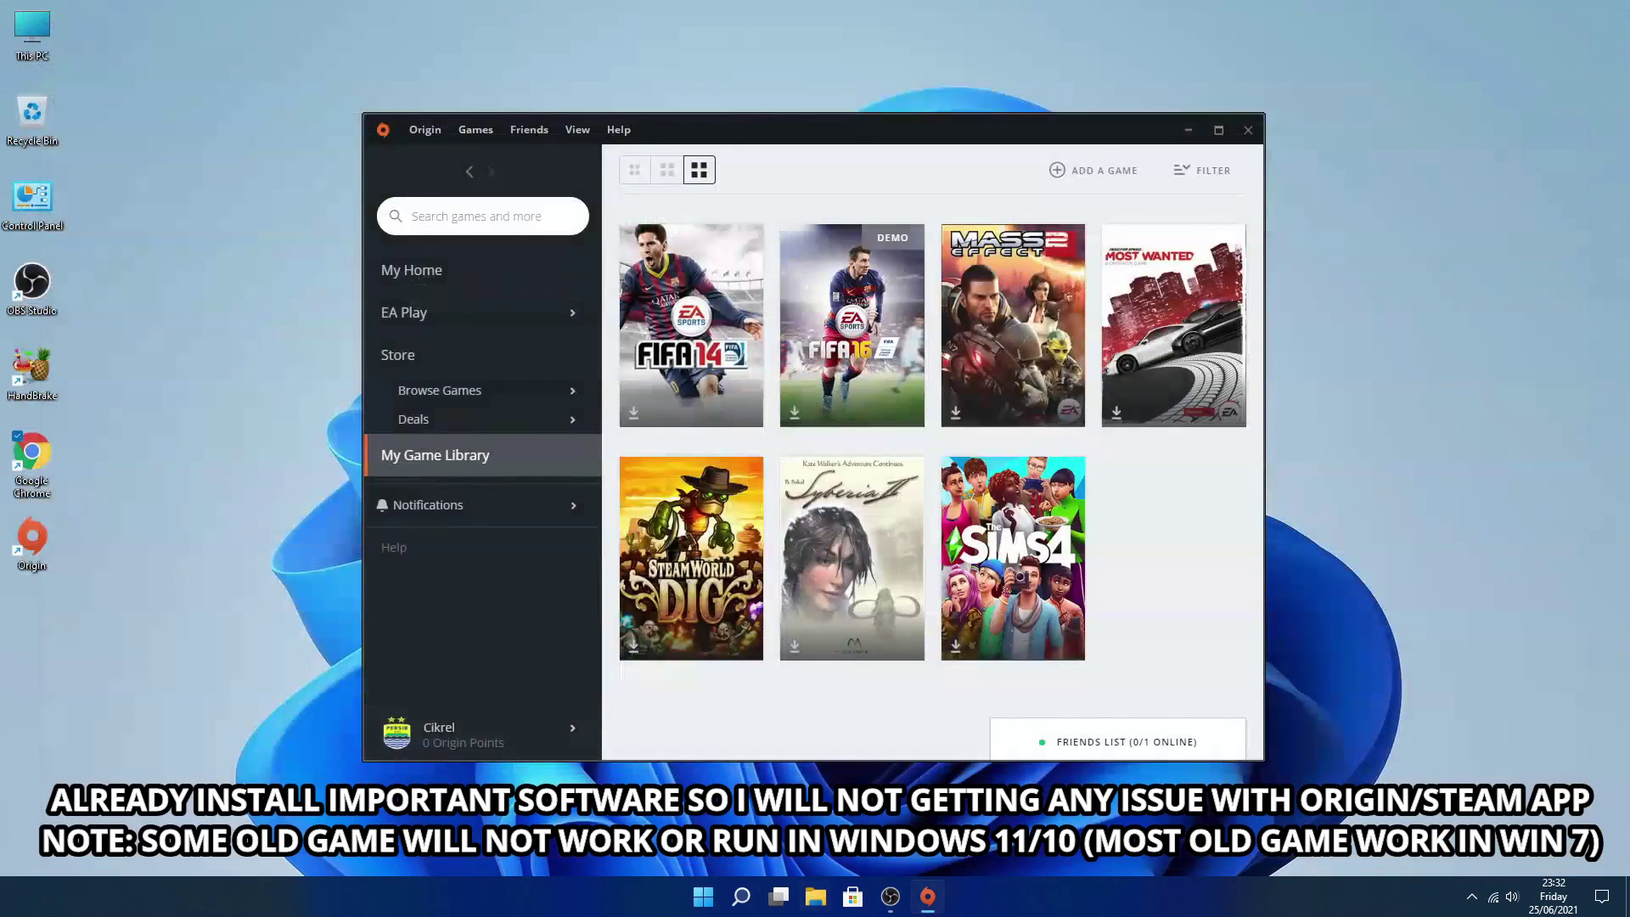
Search Windows for "run" and open the Run dialog.
{"action": "left_click", "coordinate": [741, 897]}
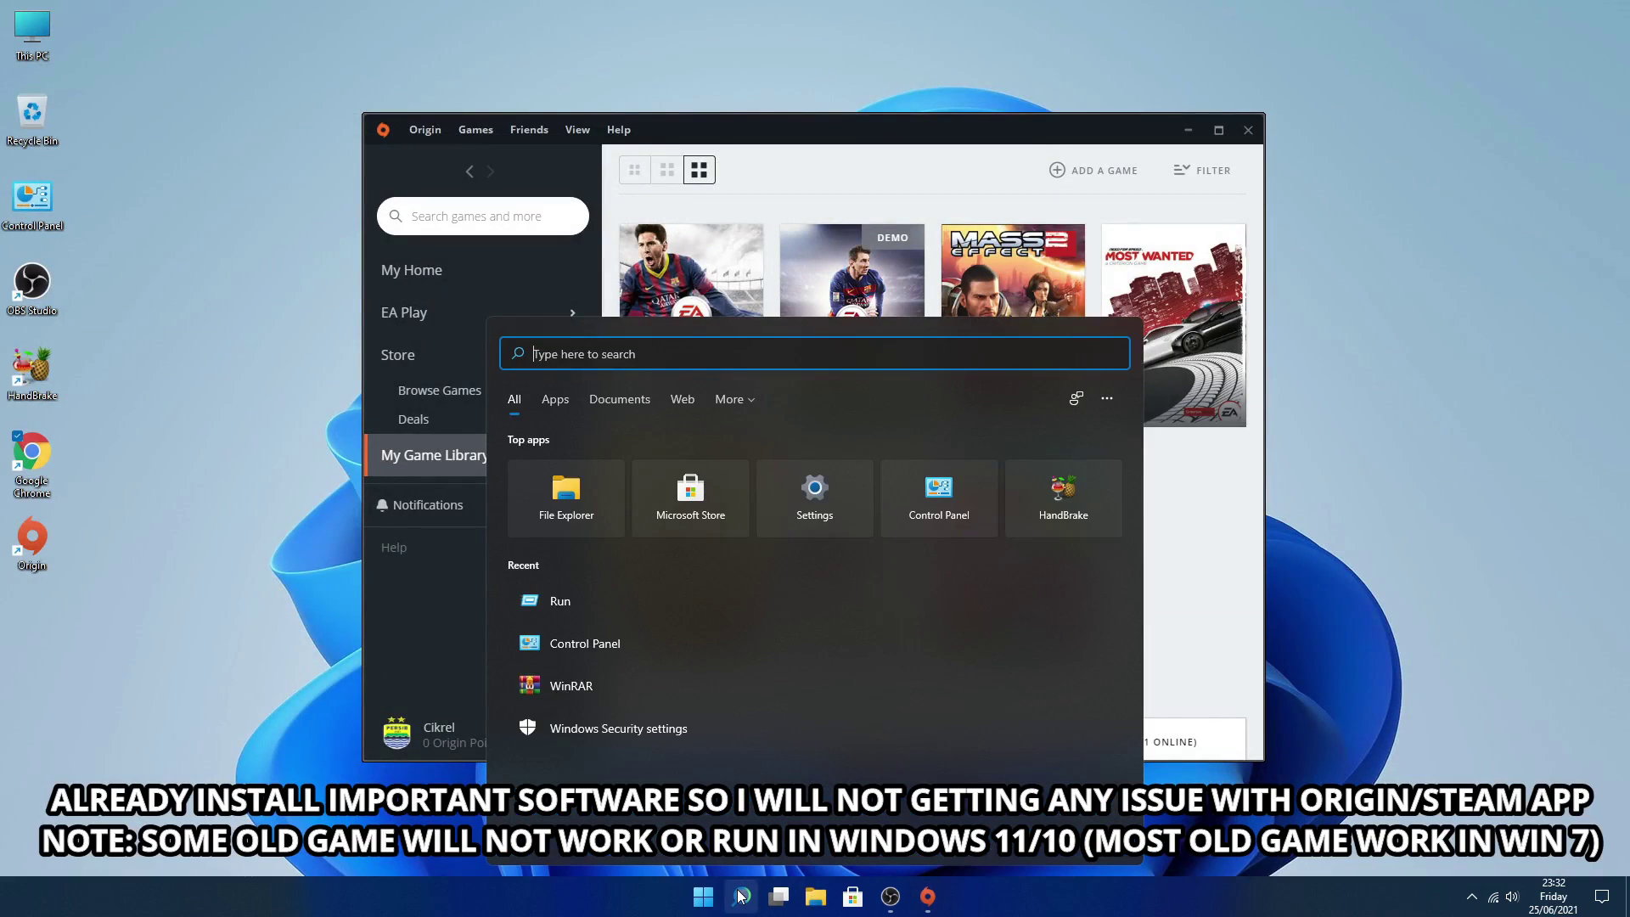
{"action": "type", "text": "run"}
{"action": "key", "text": "Return"}
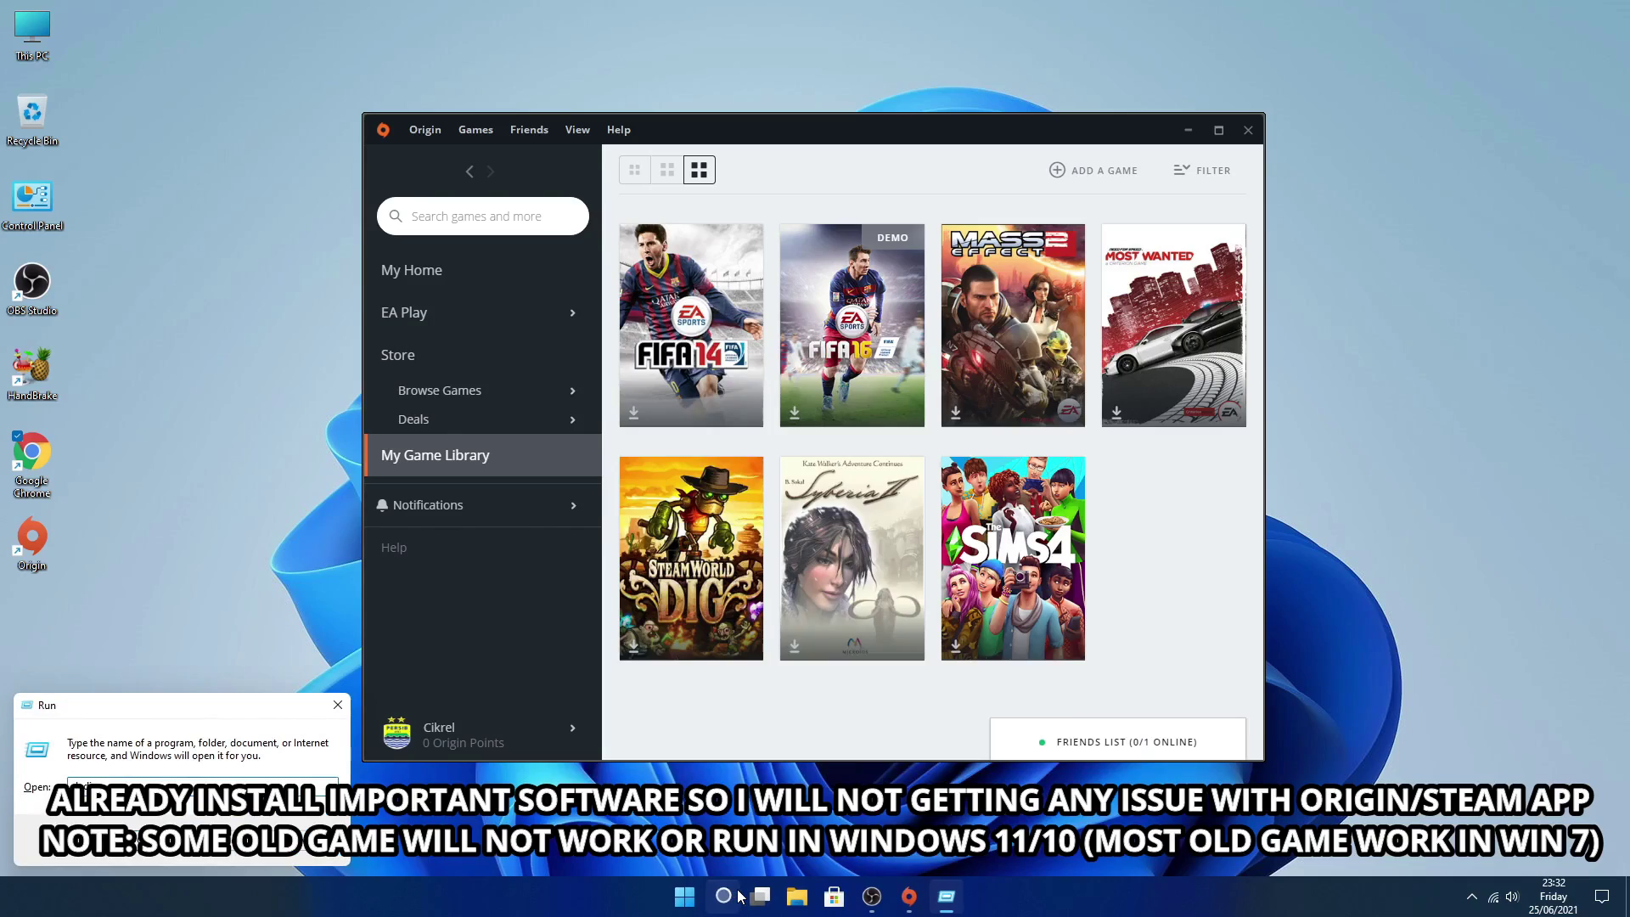
{"action": "key", "text": "Return"}
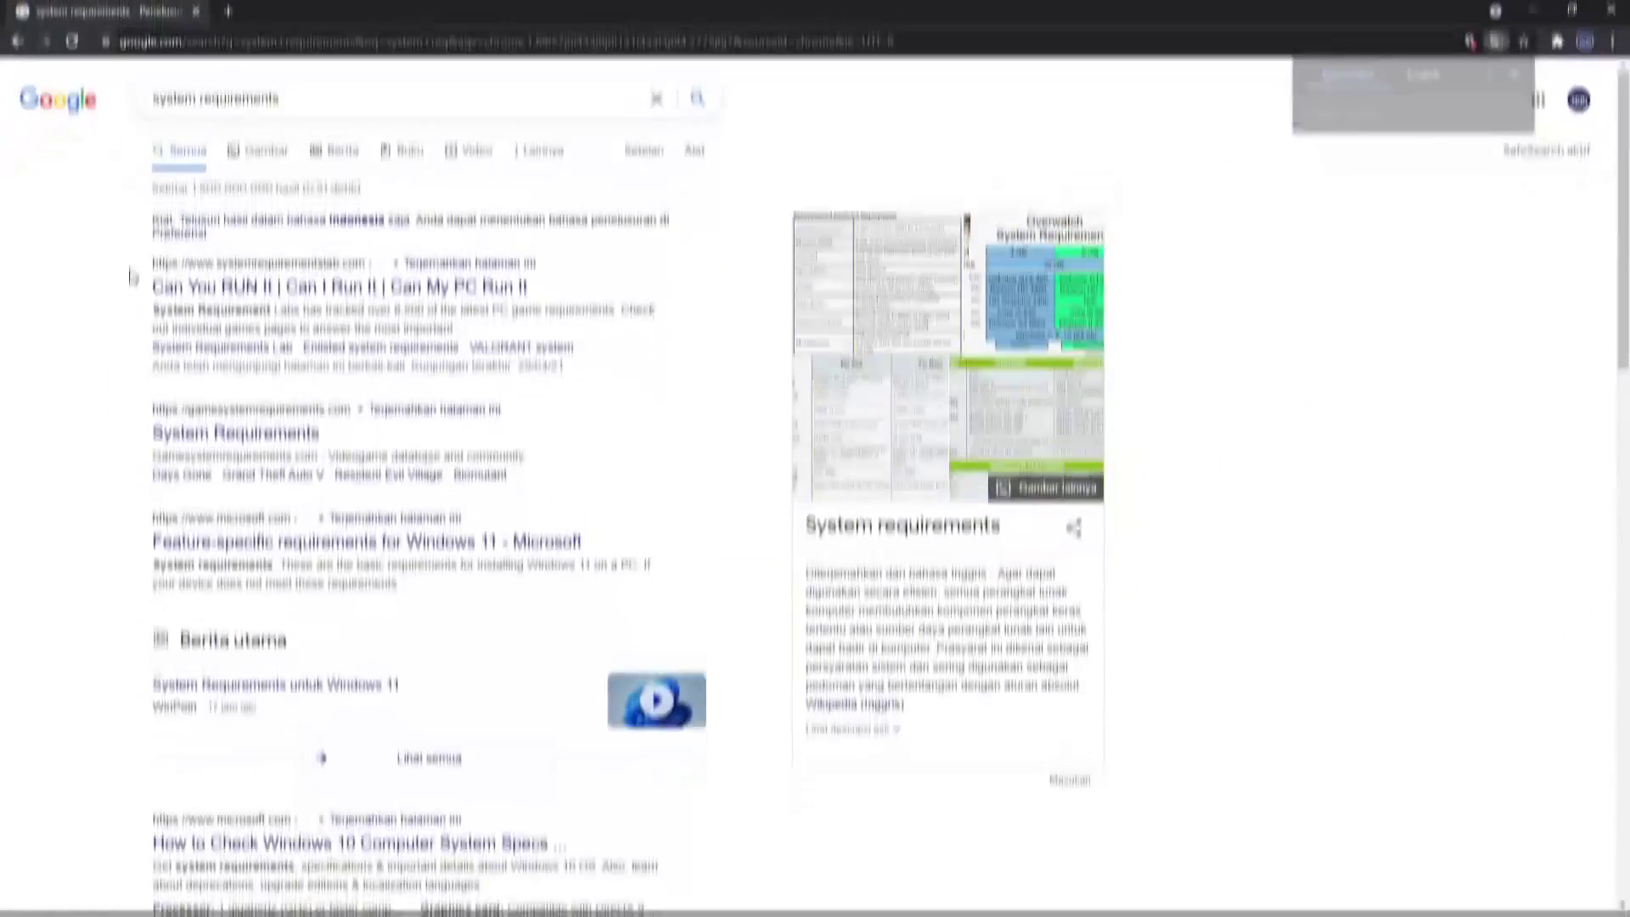
Open the Can You RUN It website from the Google results and look up the system requirements for FIFA 16.
{"action": "left_click", "coordinate": [244, 299]}
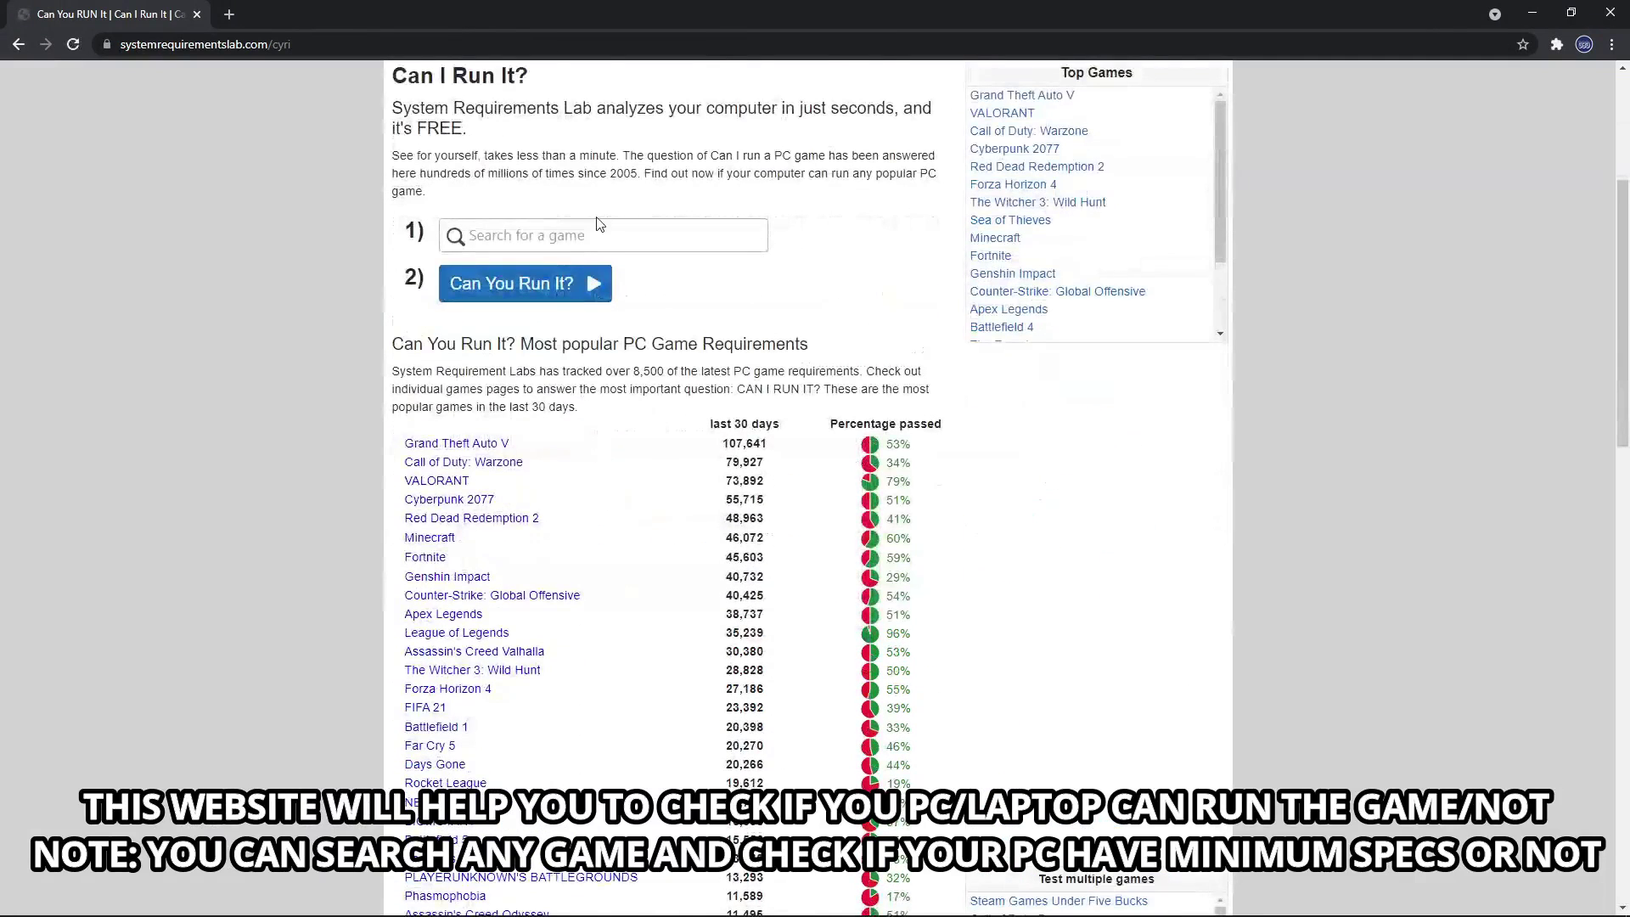
{"action": "left_click", "coordinate": [592, 237]}
{"action": "type", "text": "fifa 16"}
{"action": "left_click", "coordinate": [544, 270]}
{"action": "left_click", "coordinate": [548, 295]}
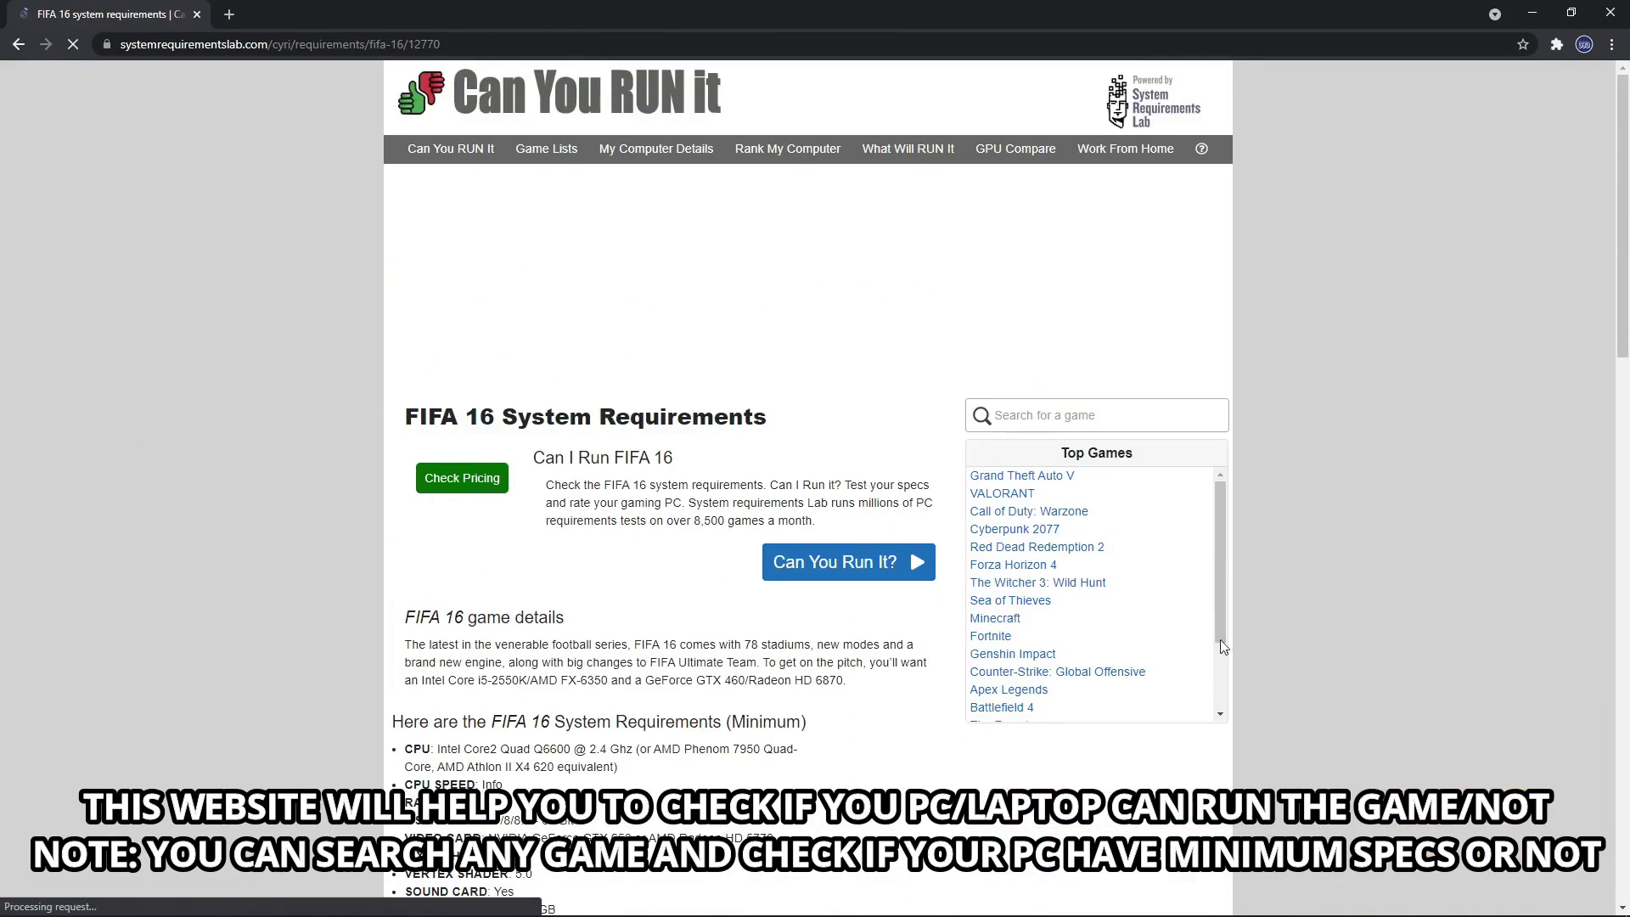
Examine the minimum and recommended system requirements of FIFA 16, highlighting each section, and return to the page's Can You Run It option.
{"action": "scroll", "coordinate": [643, 378], "scroll_direction": "down", "scroll_amount": 2}
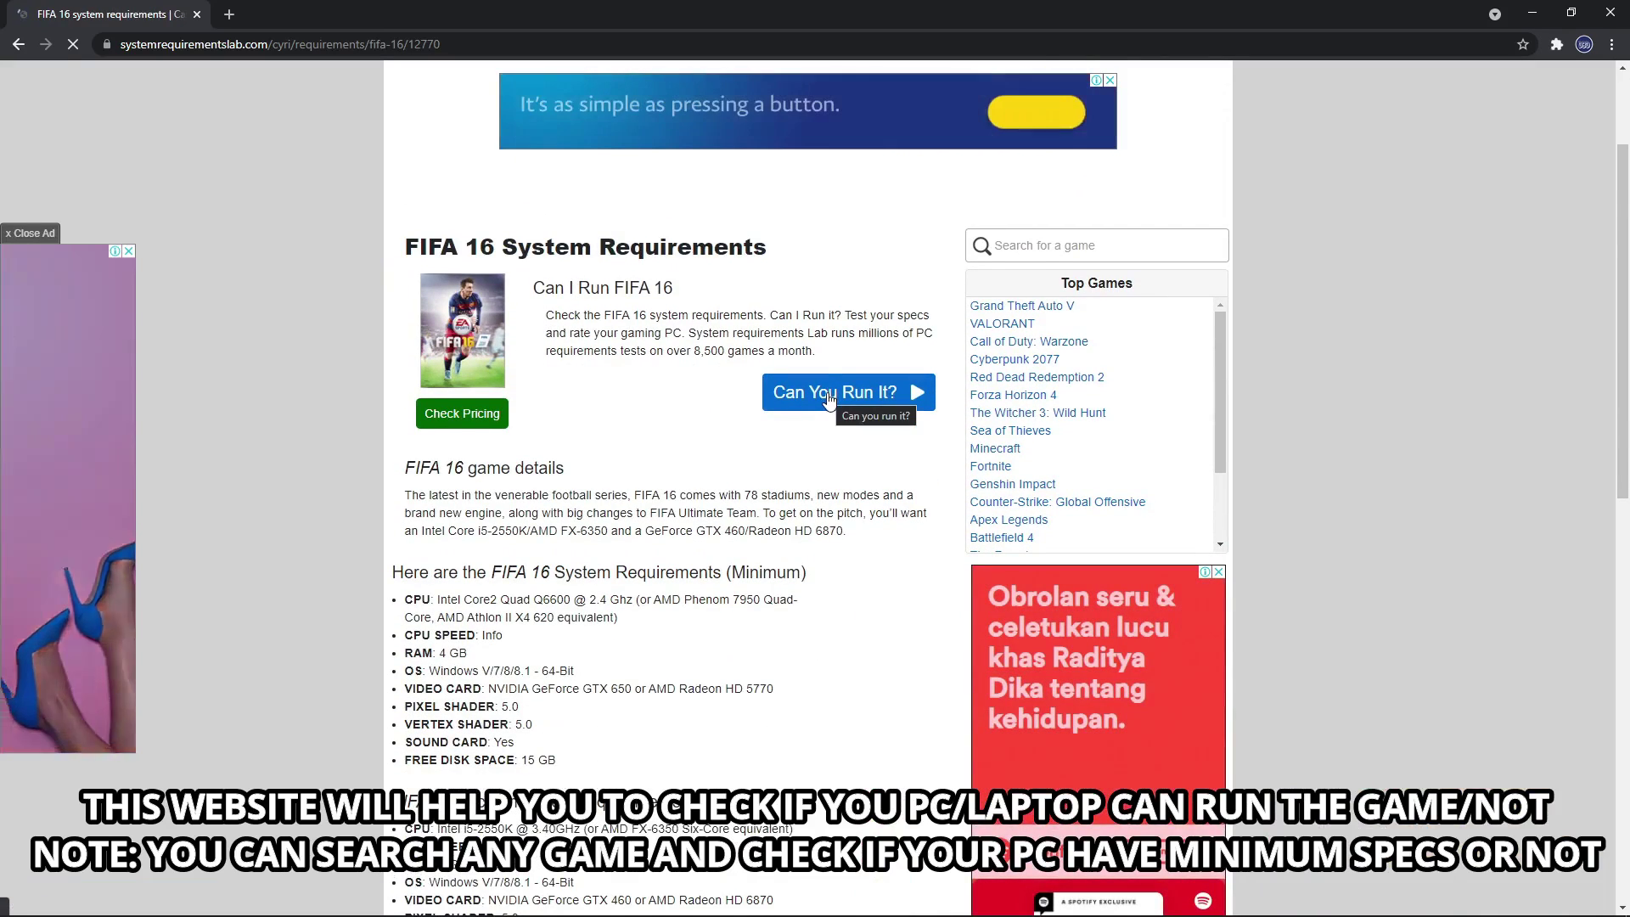
{"action": "scroll", "coordinate": [1416, 381], "scroll_direction": "down", "scroll_amount": 3}
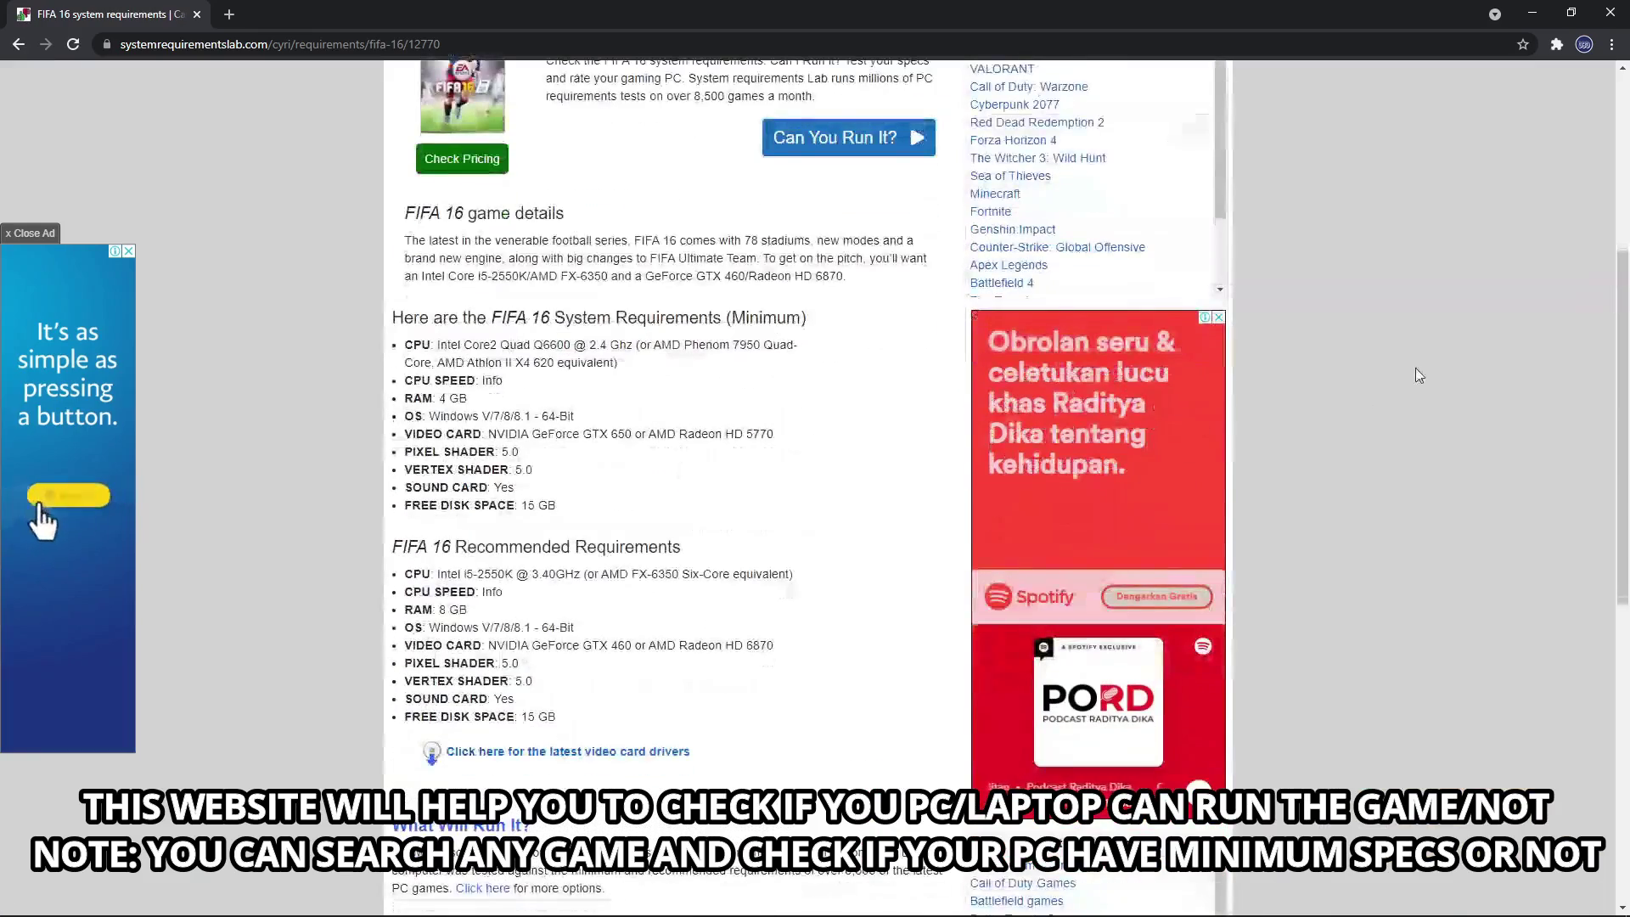
{"action": "mouse_move", "coordinate": [1624, 304]}
{"action": "left_mouse_down"}
{"action": "mouse_move", "coordinate": [1624, 363]}
{"action": "mouse_move", "coordinate": [1624, 310]}
{"action": "left_mouse_up"}
{"action": "left_click_drag", "start_coordinate": [557, 501], "coordinate": [392, 311]}
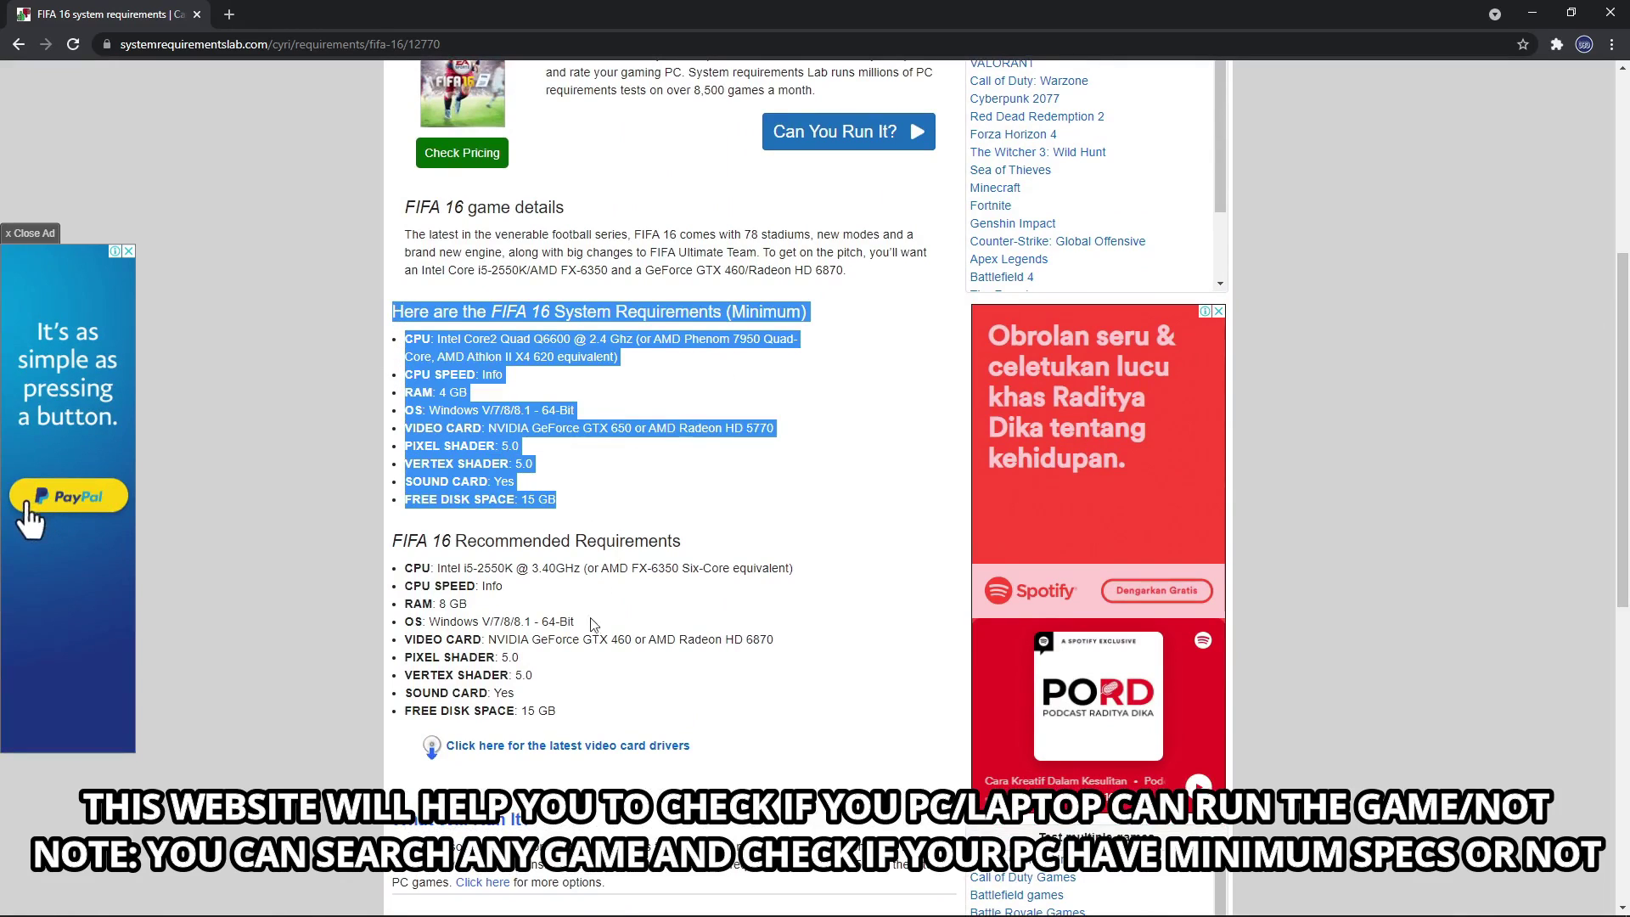
{"action": "left_click", "coordinate": [580, 689]}
{"action": "left_click_drag", "start_coordinate": [557, 712], "coordinate": [399, 543]}
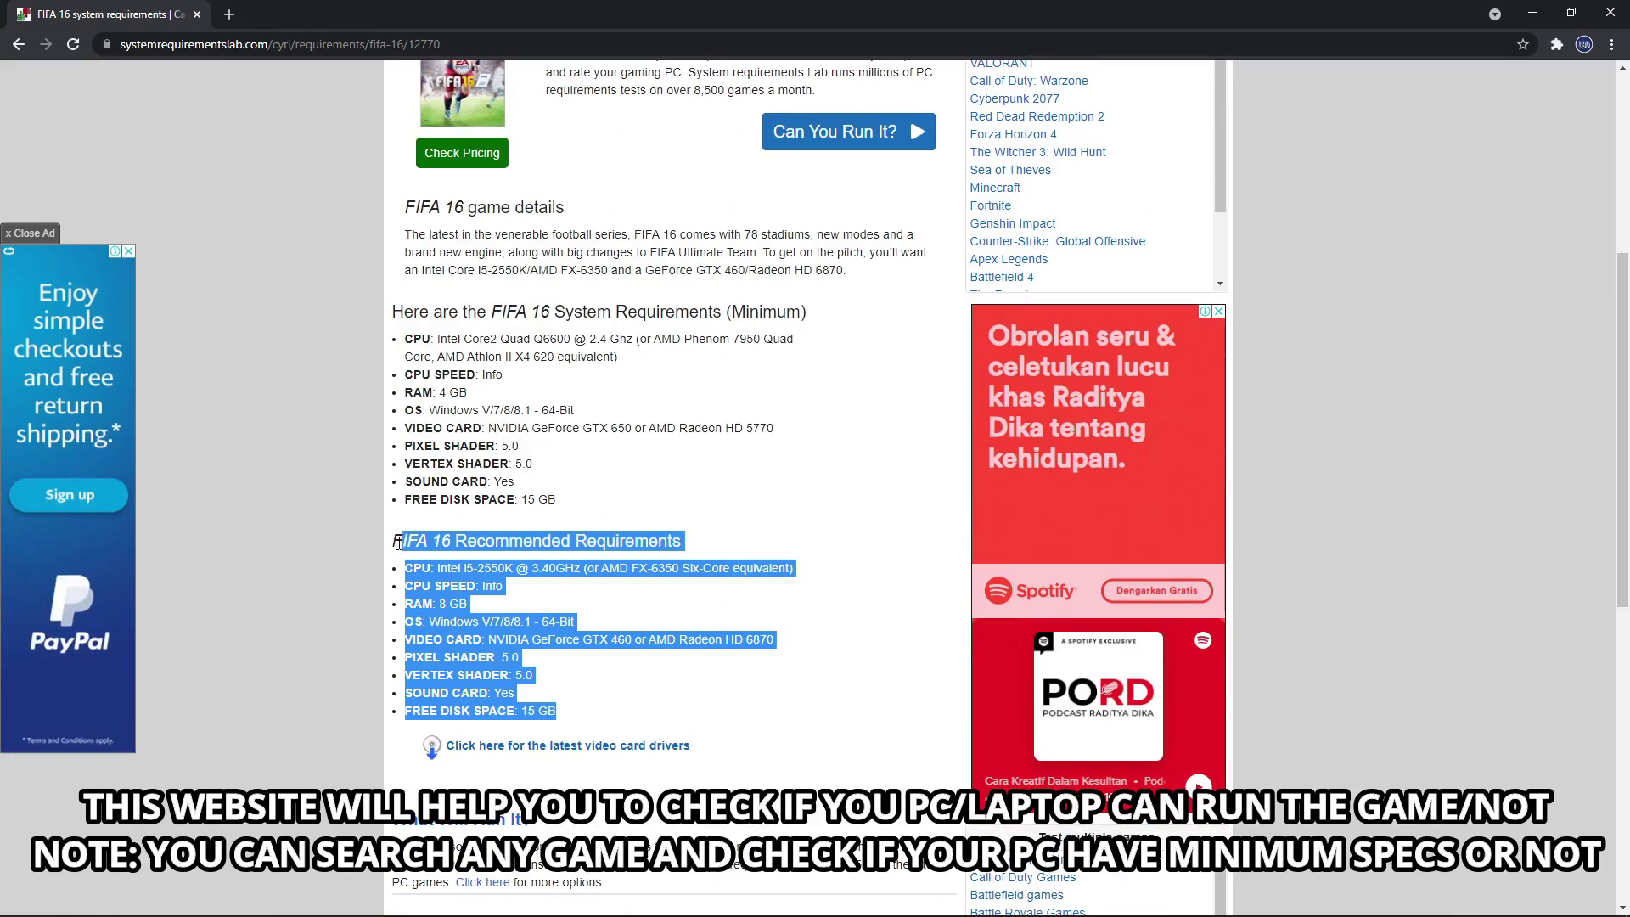
{"action": "left_click", "coordinate": [702, 597]}
{"action": "scroll", "coordinate": [764, 510], "scroll_direction": "up", "scroll_amount": 3}
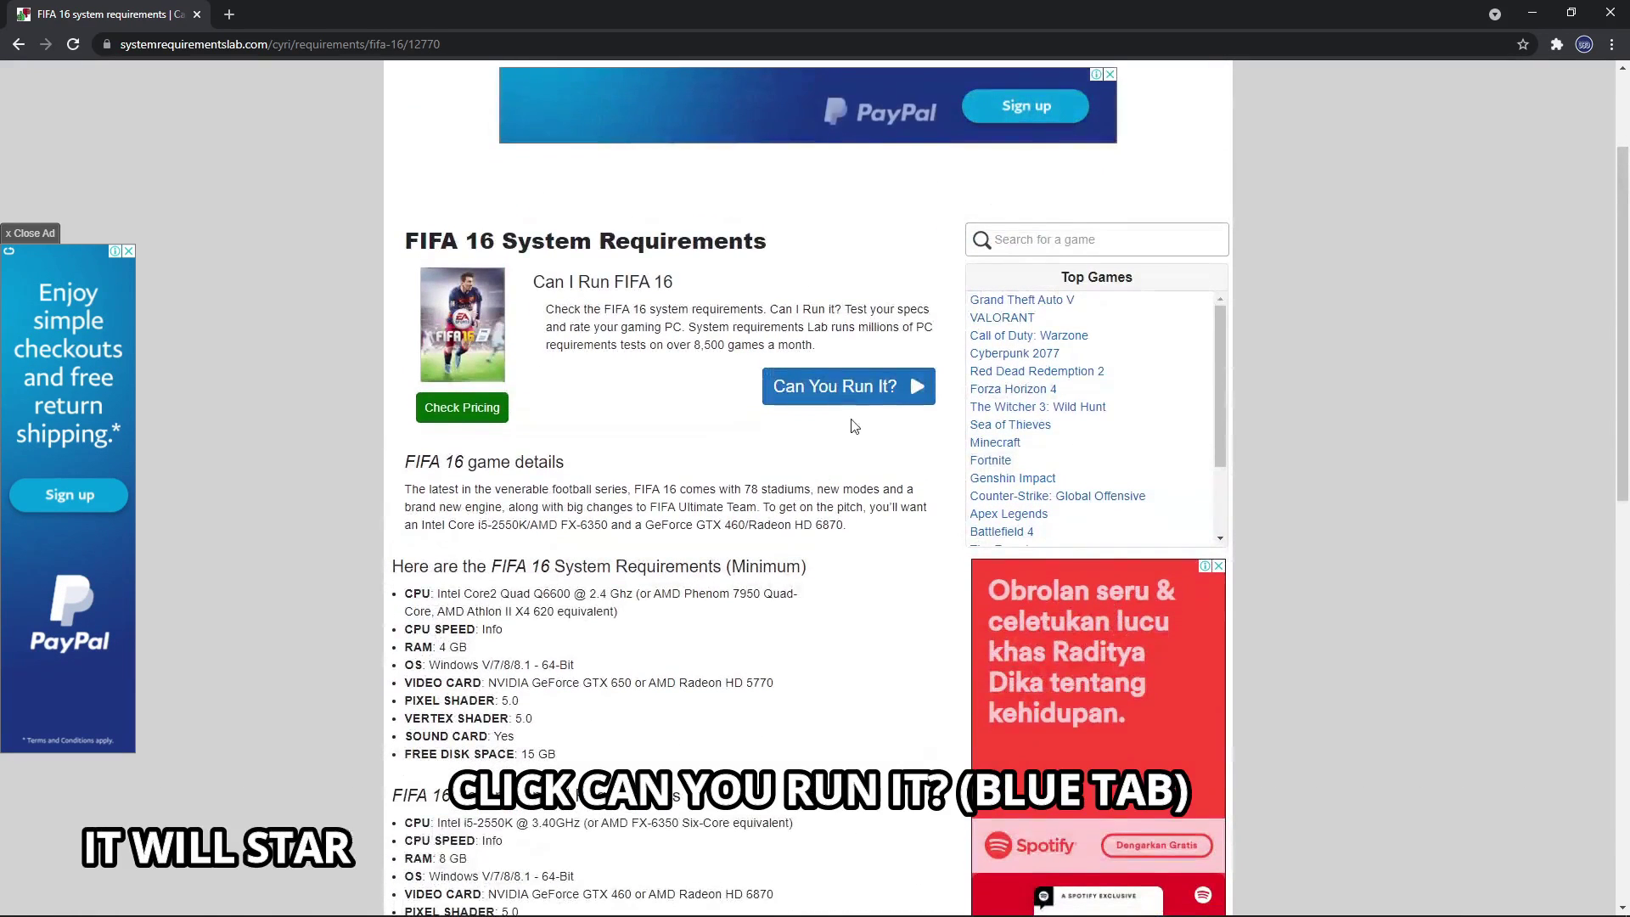
Start the Can You Run It check for FIFA 16, then download Detection.exe and run it to analyze the computer.
{"action": "left_click", "coordinate": [816, 397]}
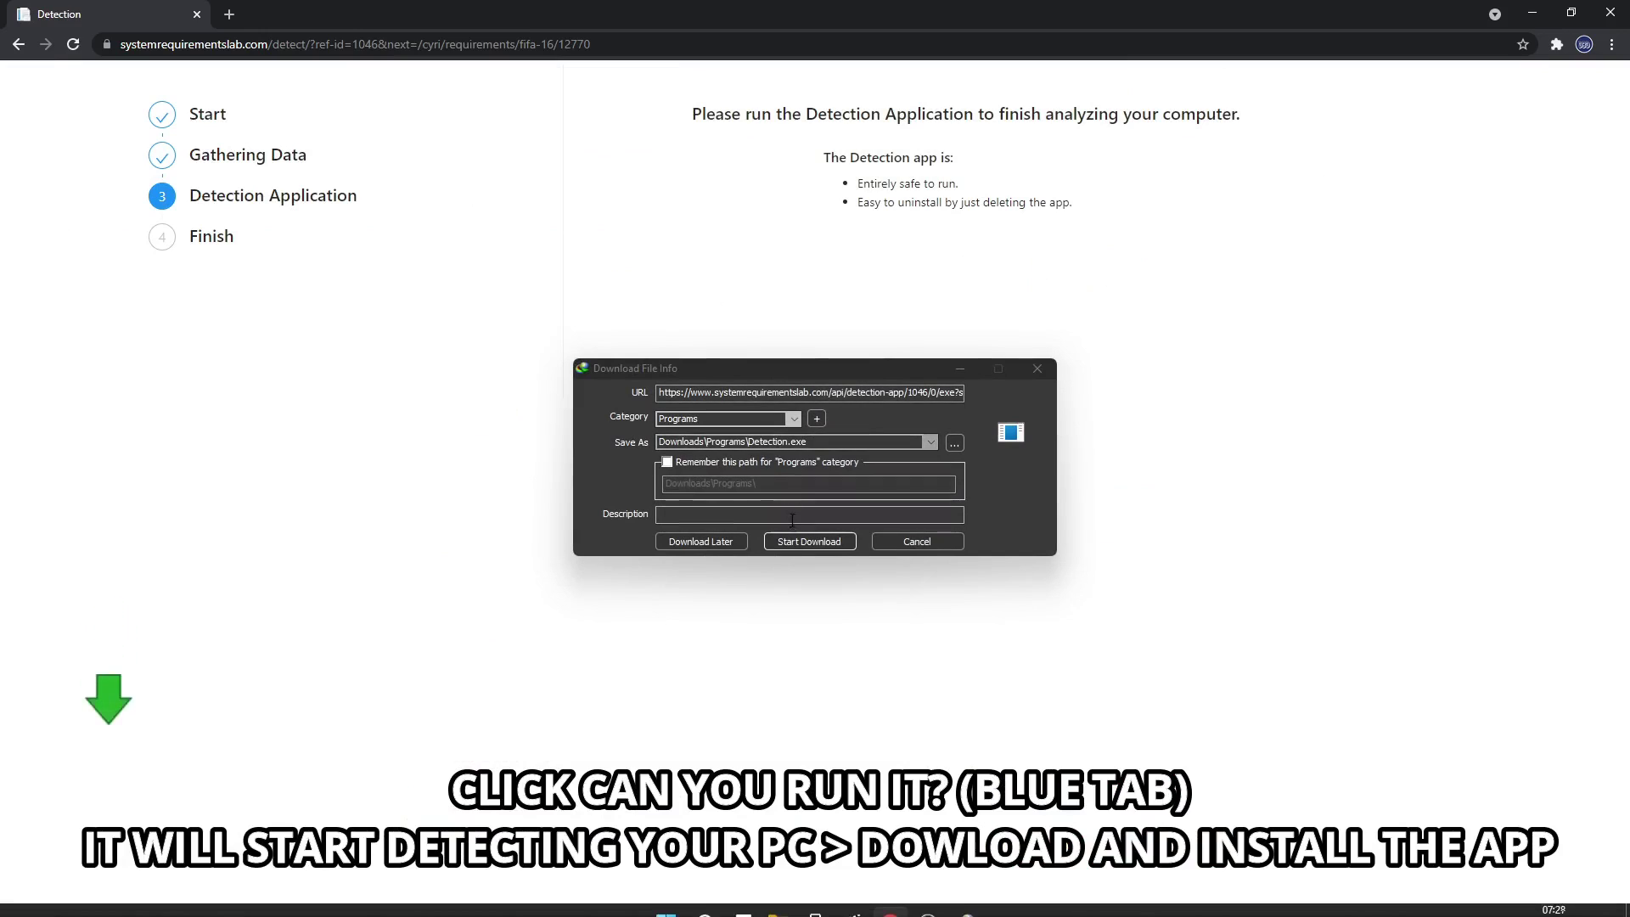
{"action": "left_click", "coordinate": [809, 541]}
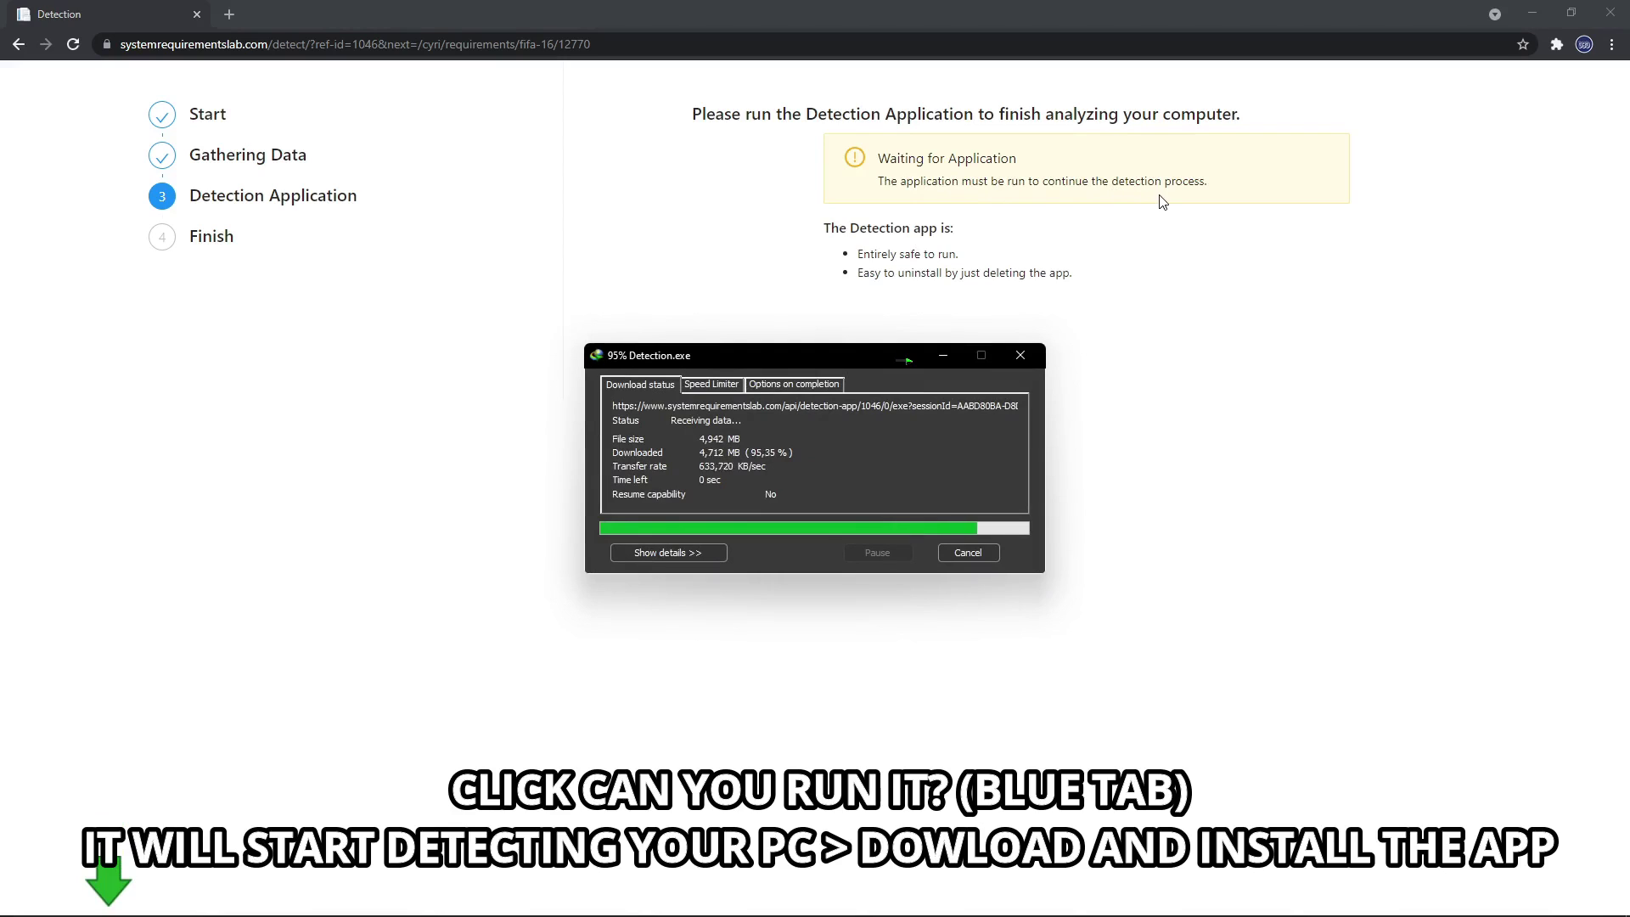
{"action": "left_click", "coordinate": [680, 518]}
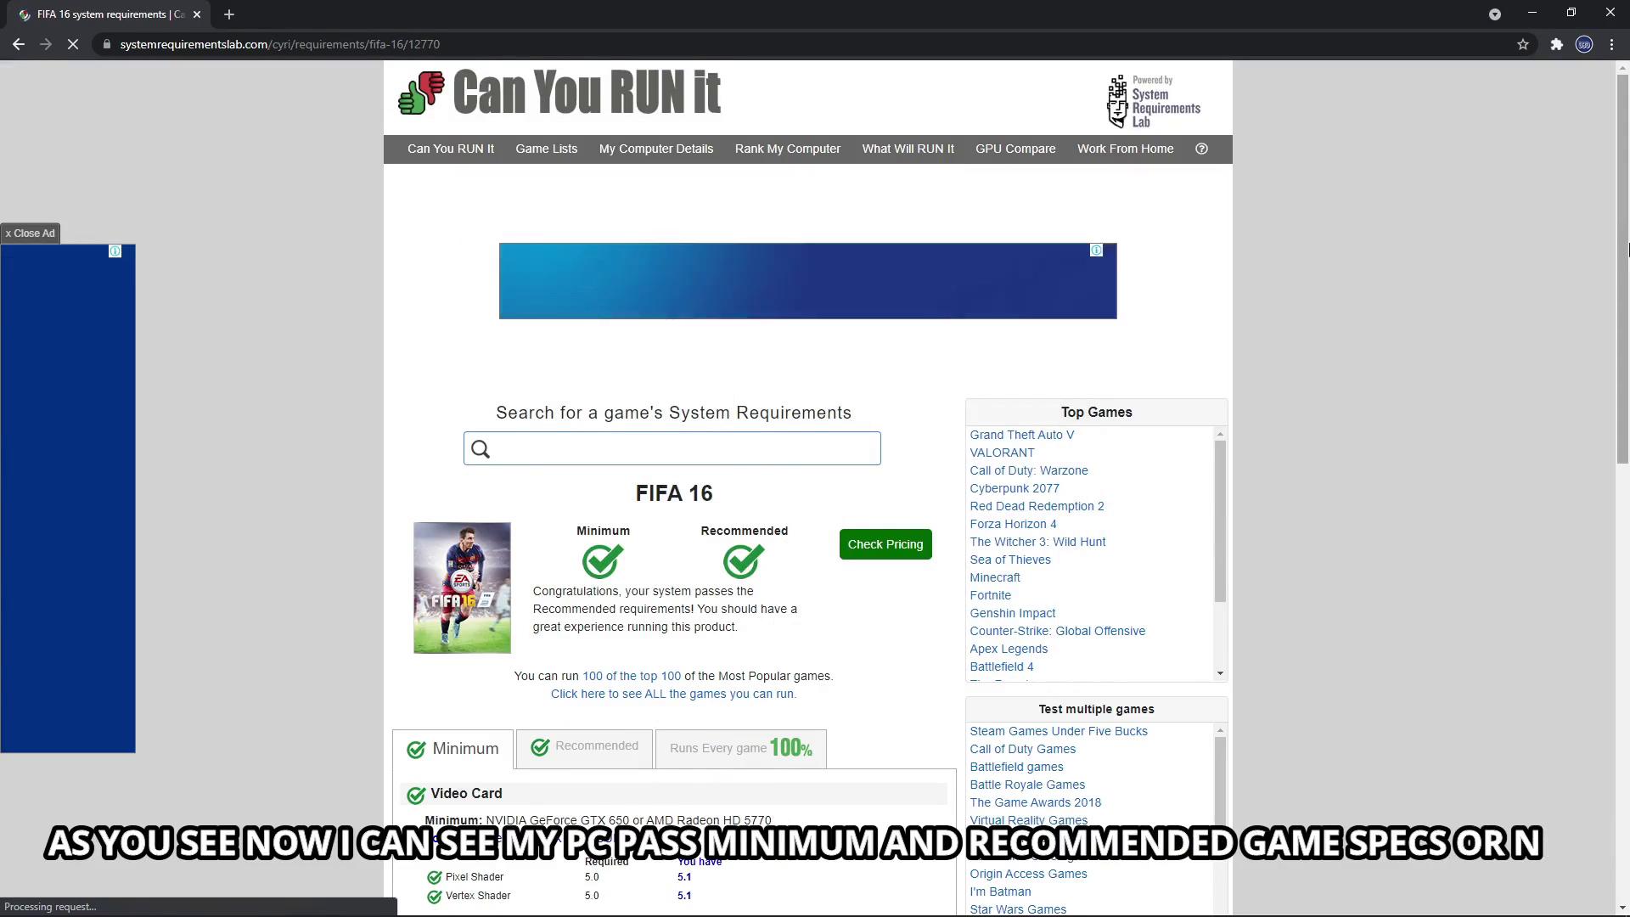
Examine how the computer's hardware compares with FIFA 16's minimum requirements, highlighting the whole list from video card to sound card.
{"action": "left_click_drag", "start_coordinate": [1624, 264], "coordinate": [1626, 349]}
{"action": "scroll", "coordinate": [934, 317], "scroll_direction": "down", "scroll_amount": 3}
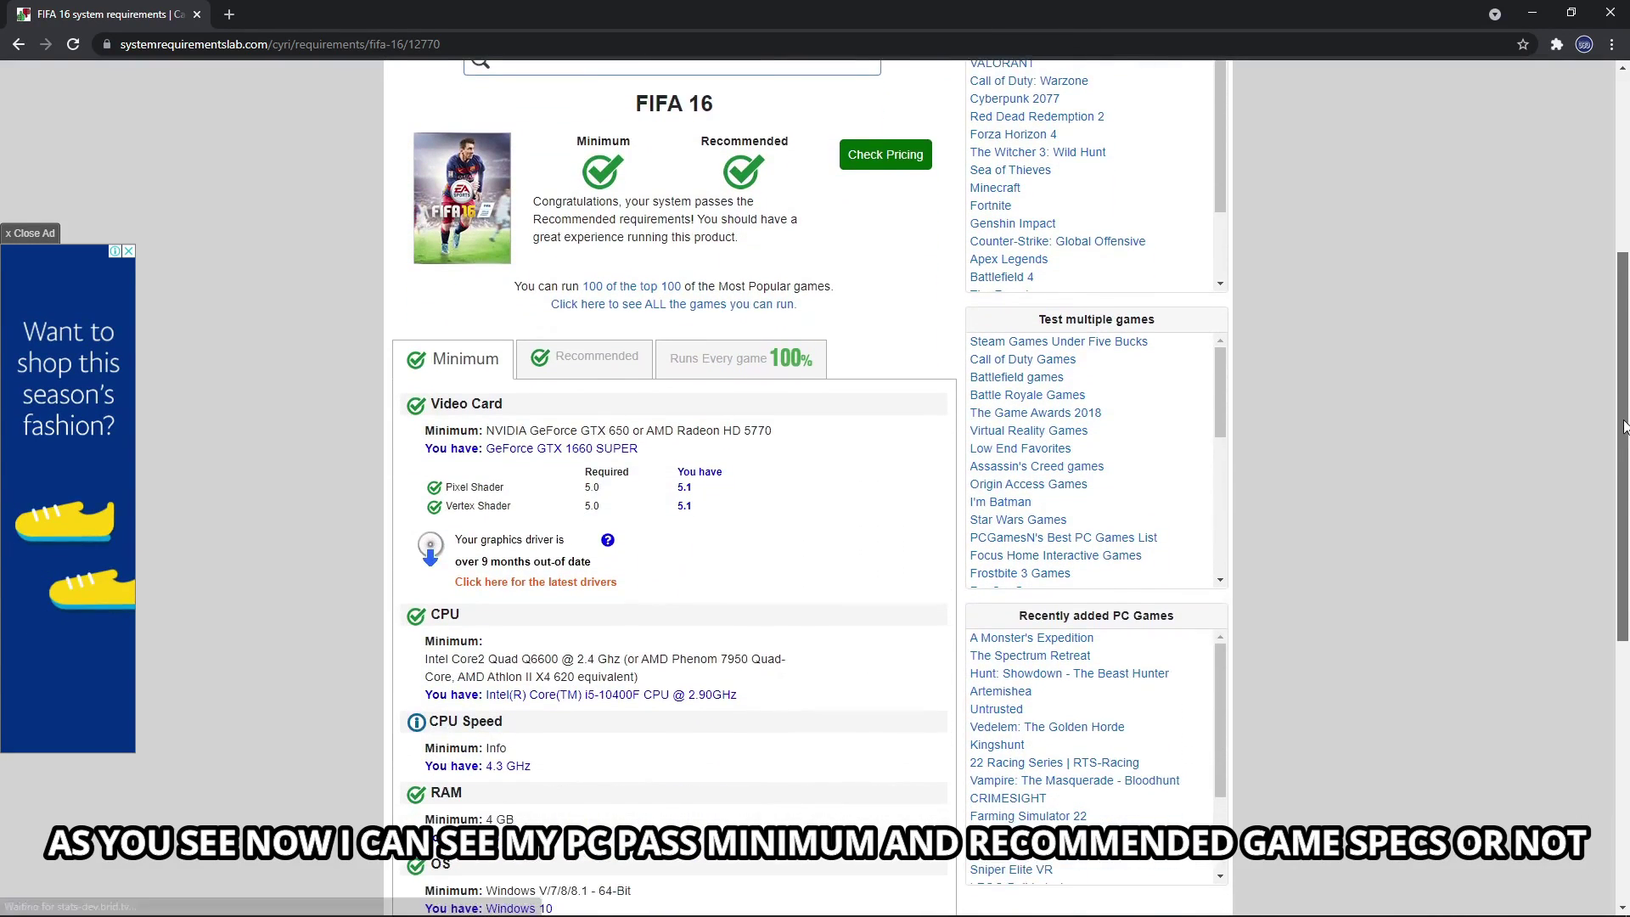
{"action": "scroll", "coordinate": [546, 553], "scroll_direction": "down", "scroll_amount": 3}
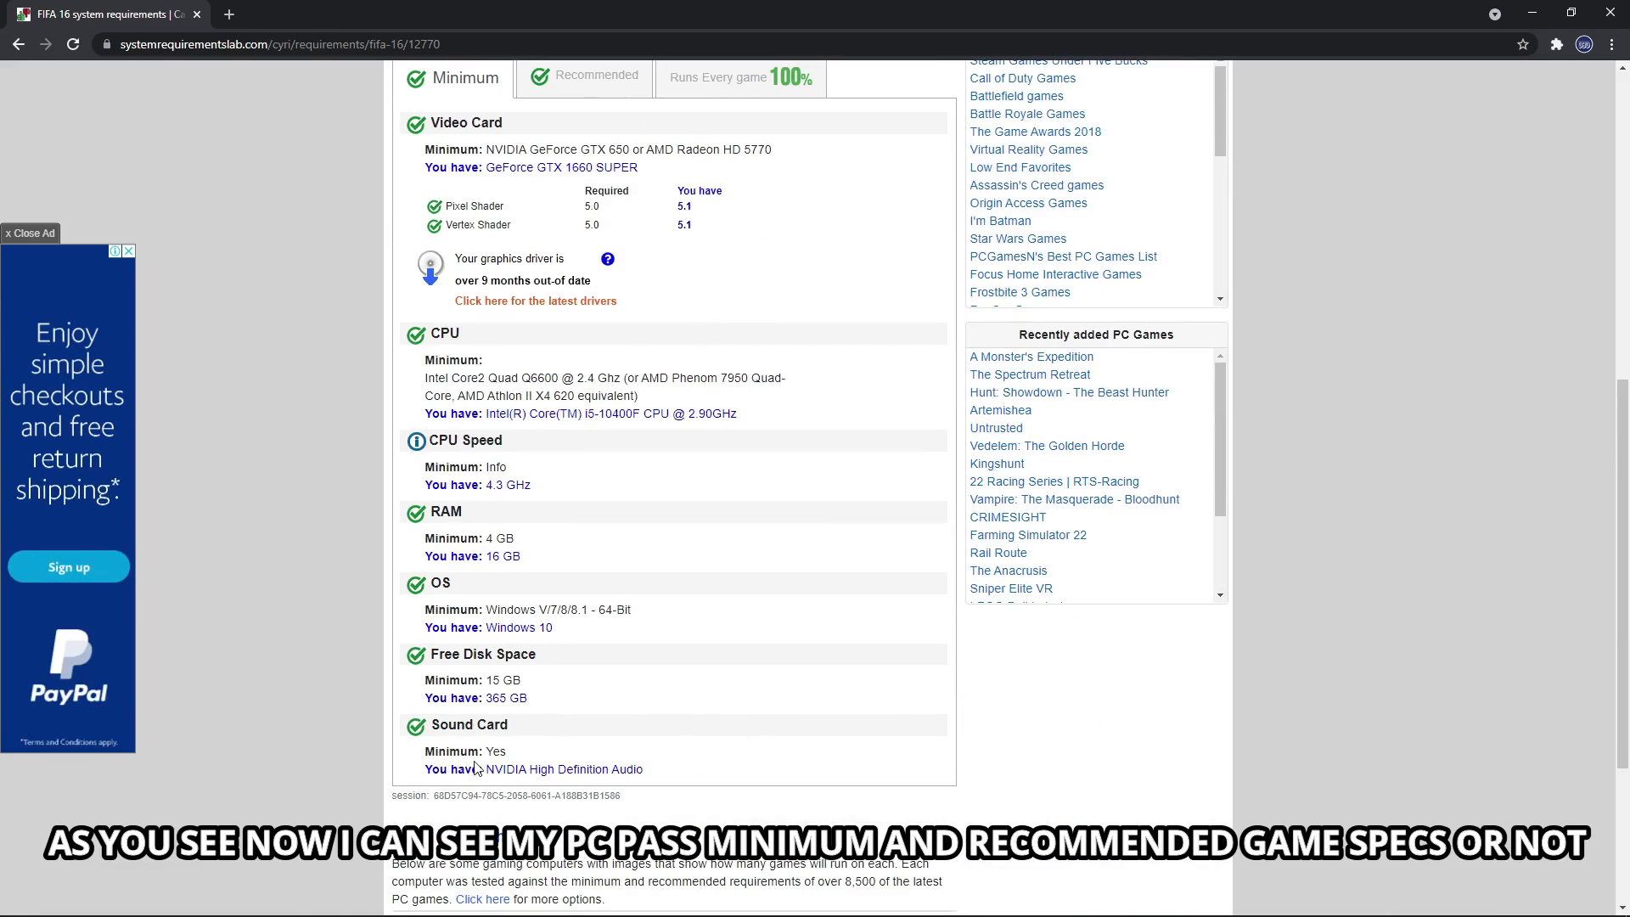
{"action": "left_click_drag", "start_coordinate": [666, 781], "coordinate": [417, 156]}
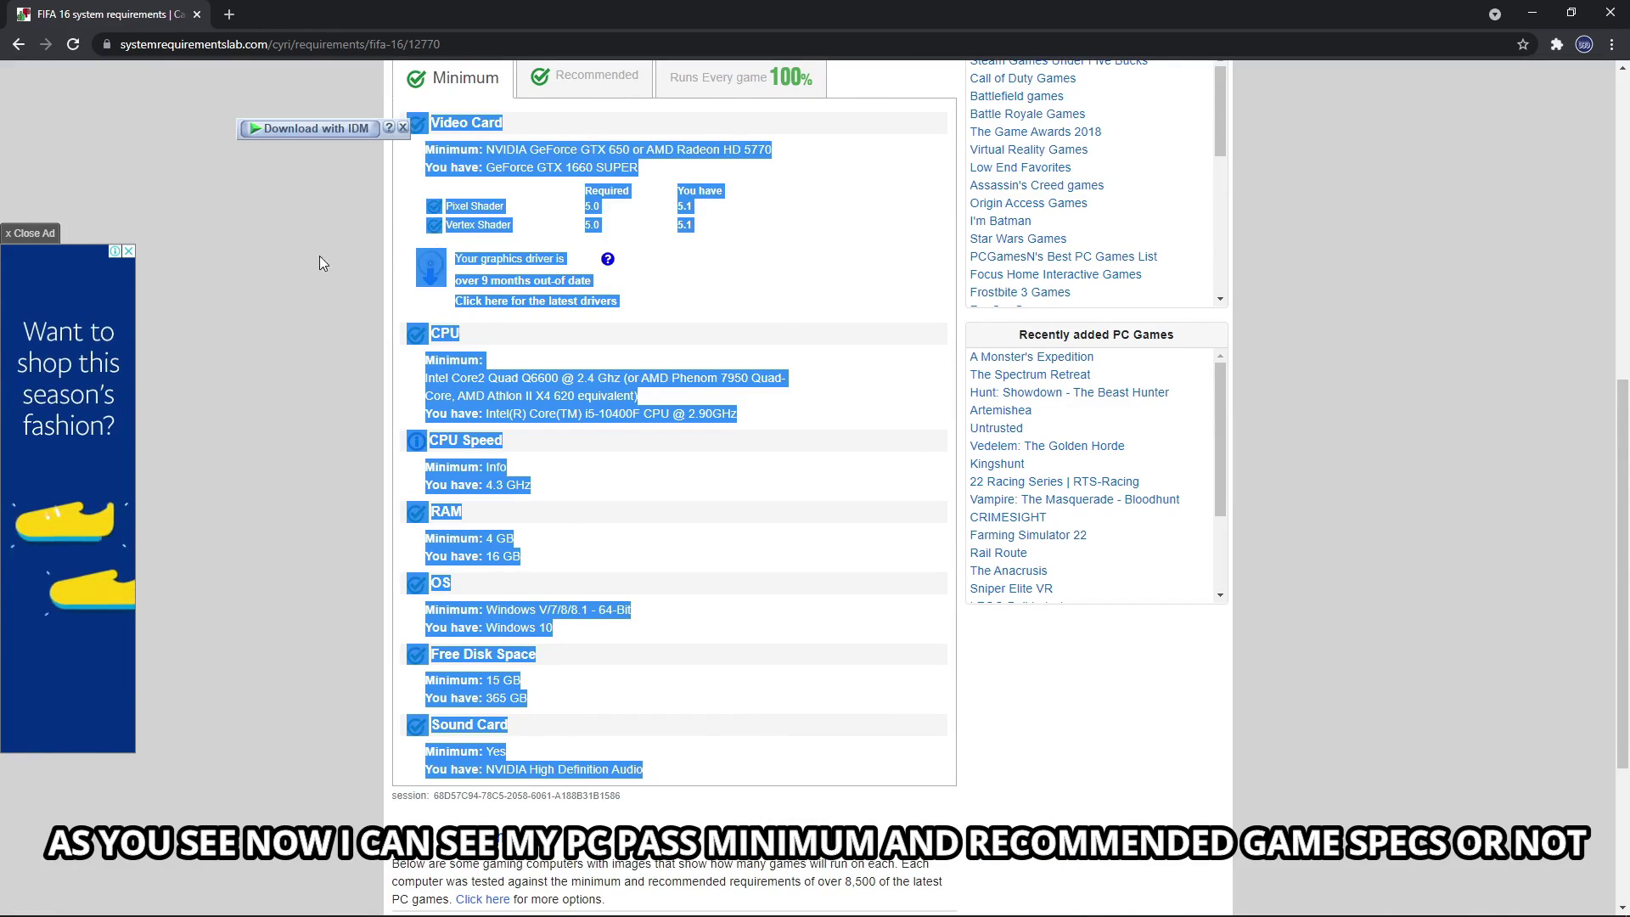
{"action": "left_click", "coordinate": [431, 246]}
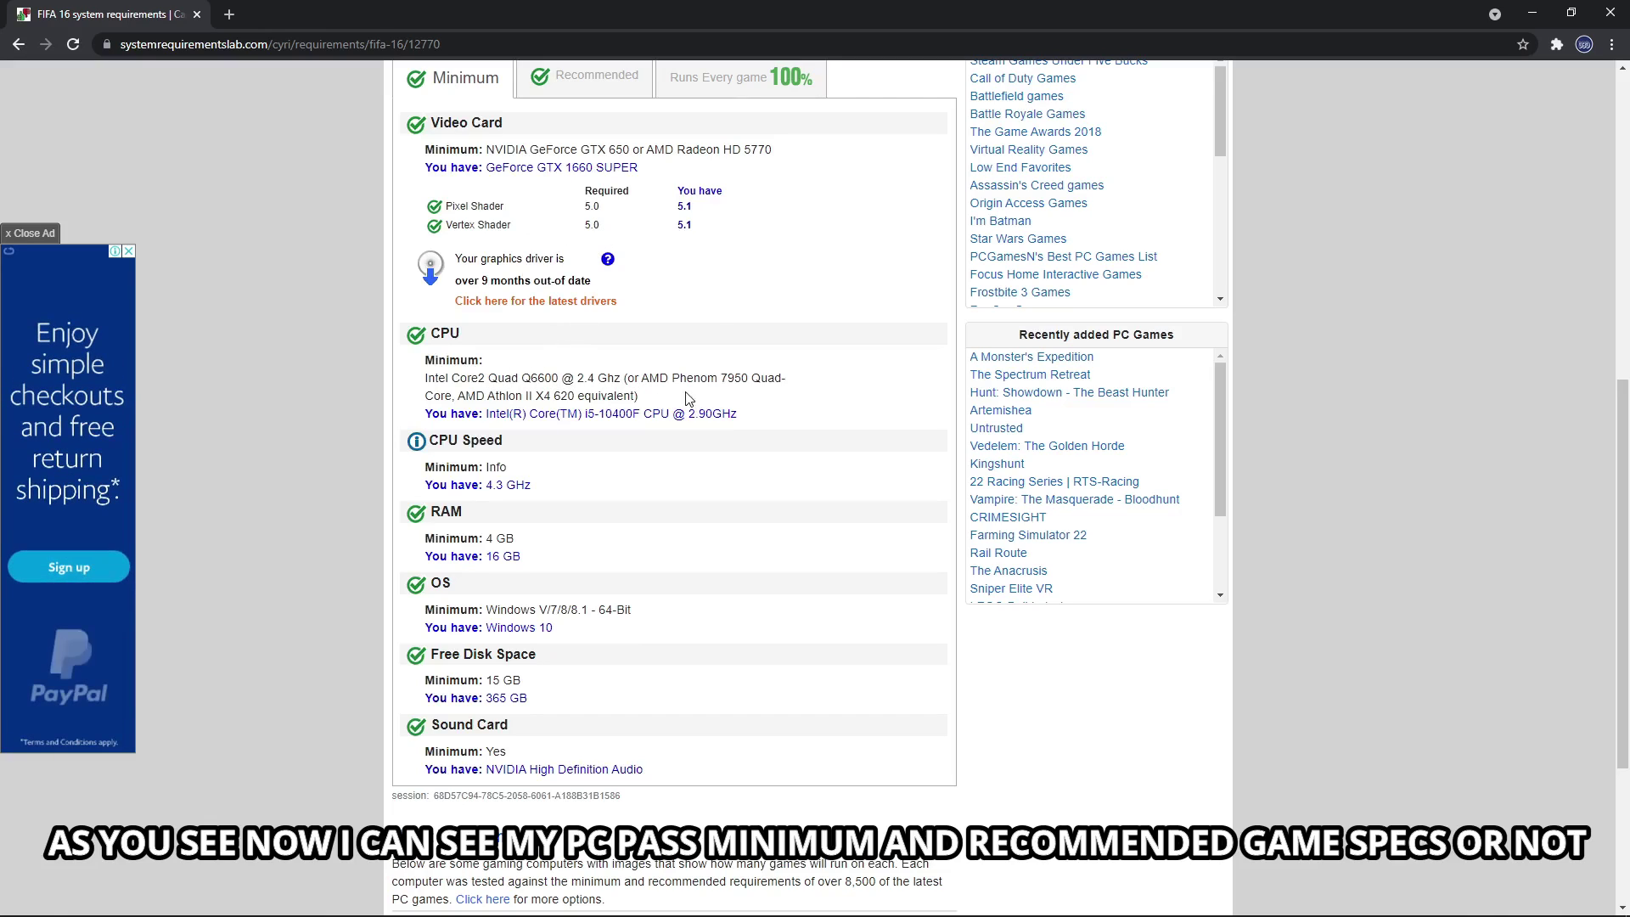
Display the comparison with FIFA 16's recommended requirements and examine it, highlighting the listed hardware entries.
{"action": "scroll", "coordinate": [509, 526], "scroll_direction": "down", "scroll_amount": 2}
{"action": "scroll", "coordinate": [552, 382], "scroll_direction": "up", "scroll_amount": 5}
{"action": "left_click", "coordinate": [575, 322]}
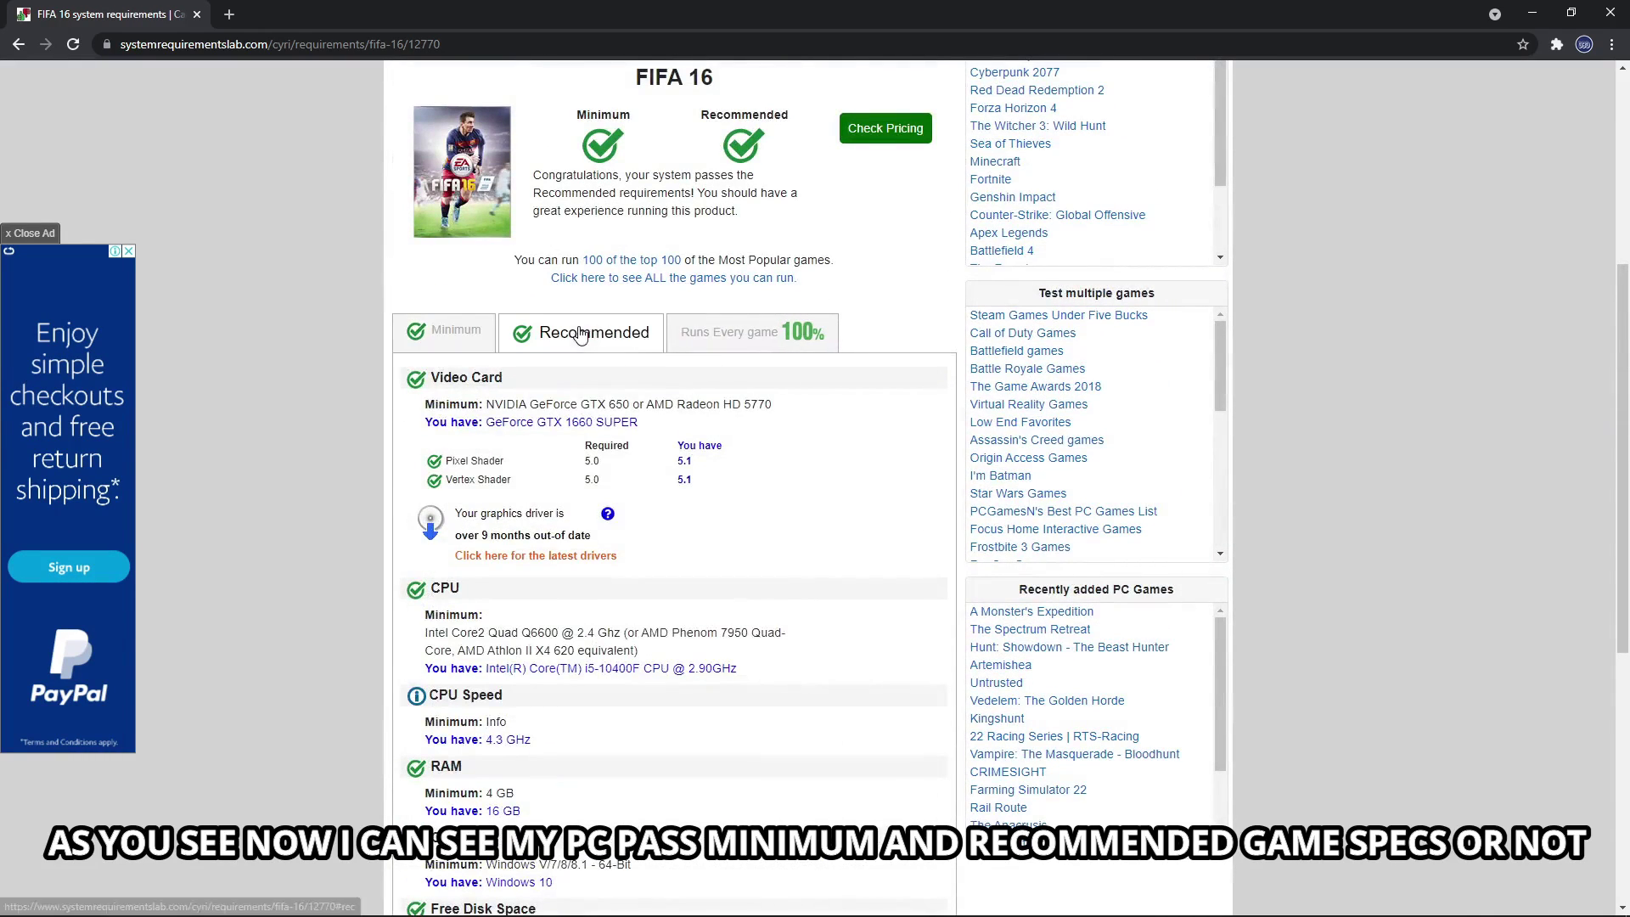
{"action": "scroll", "coordinate": [1628, 307], "scroll_direction": "down", "scroll_amount": 2}
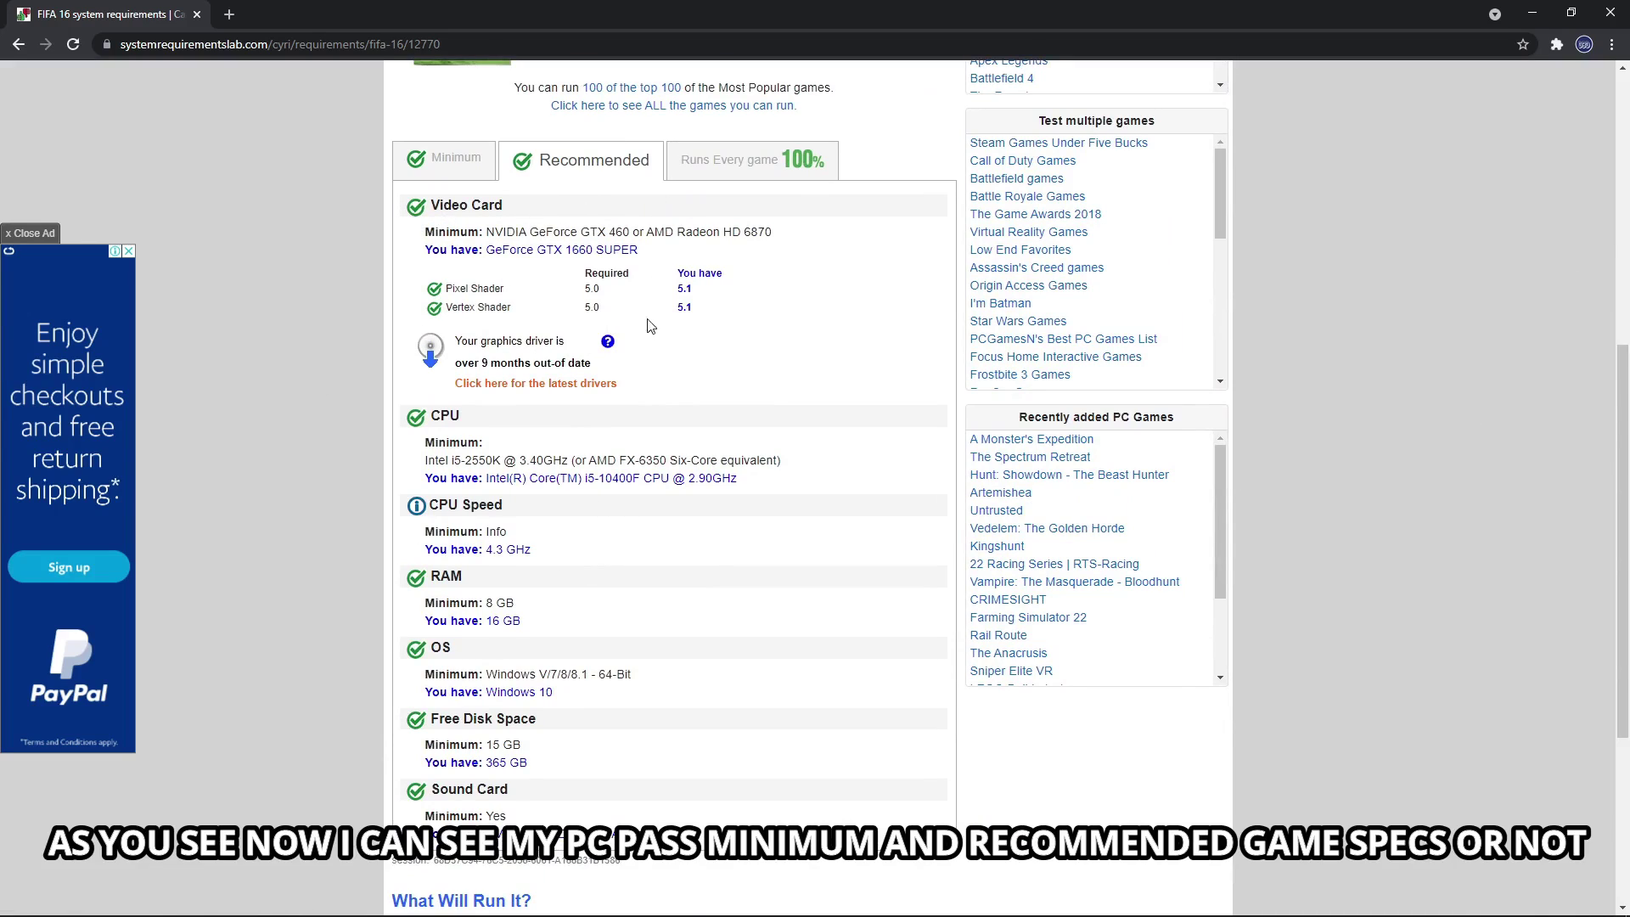
{"action": "left_click_drag", "start_coordinate": [641, 836], "coordinate": [632, 232]}
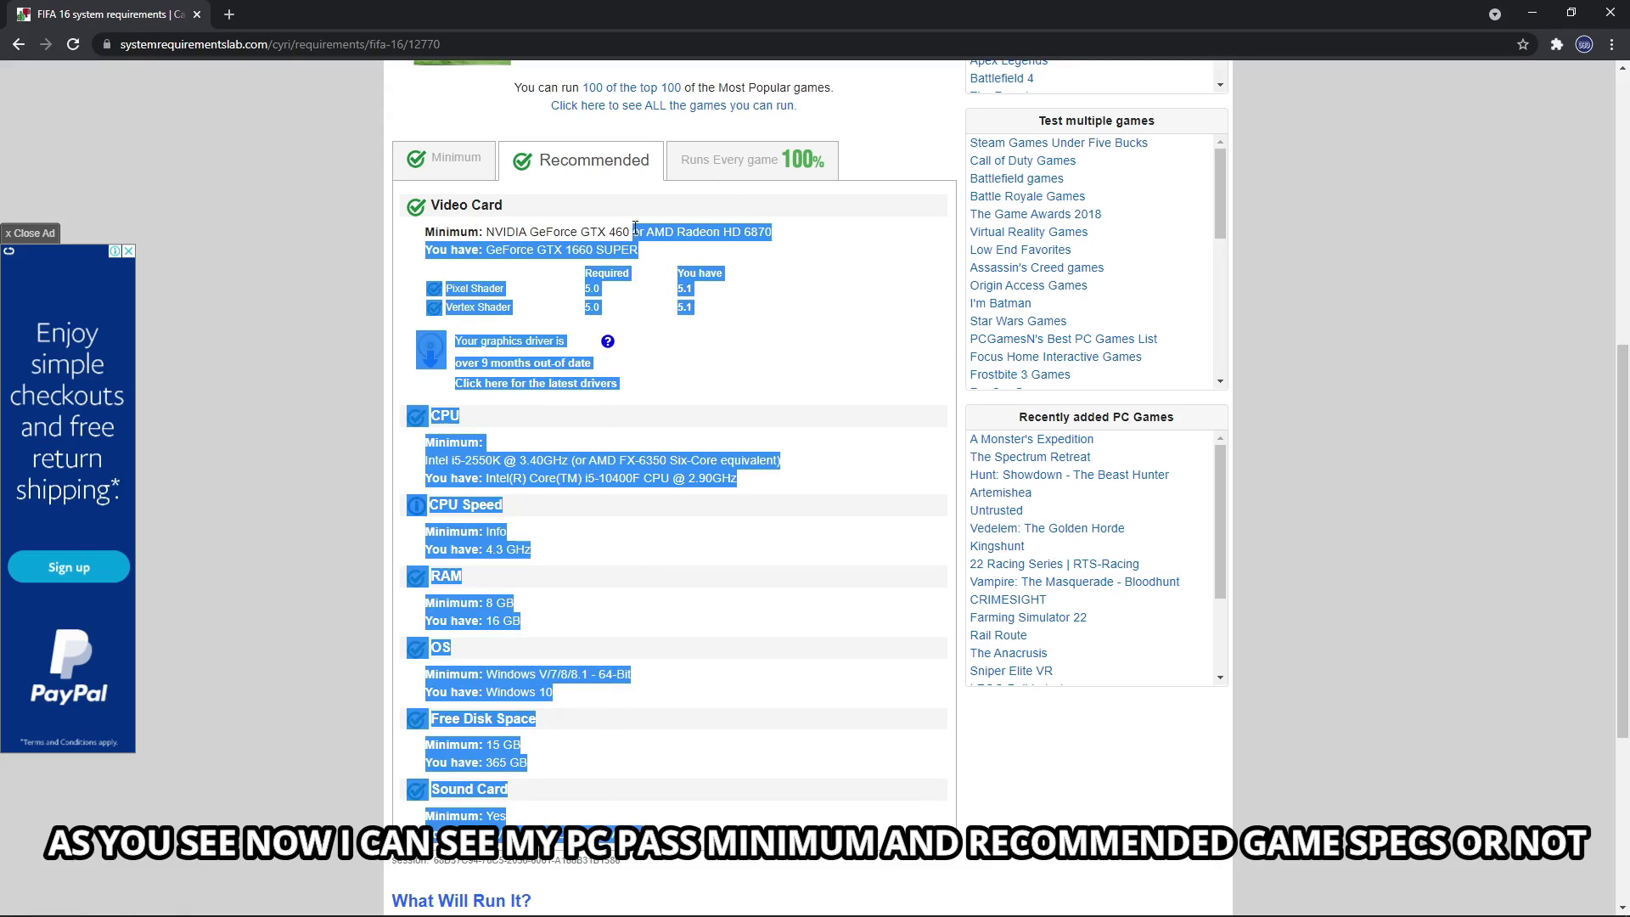
{"action": "left_click", "coordinate": [780, 320]}
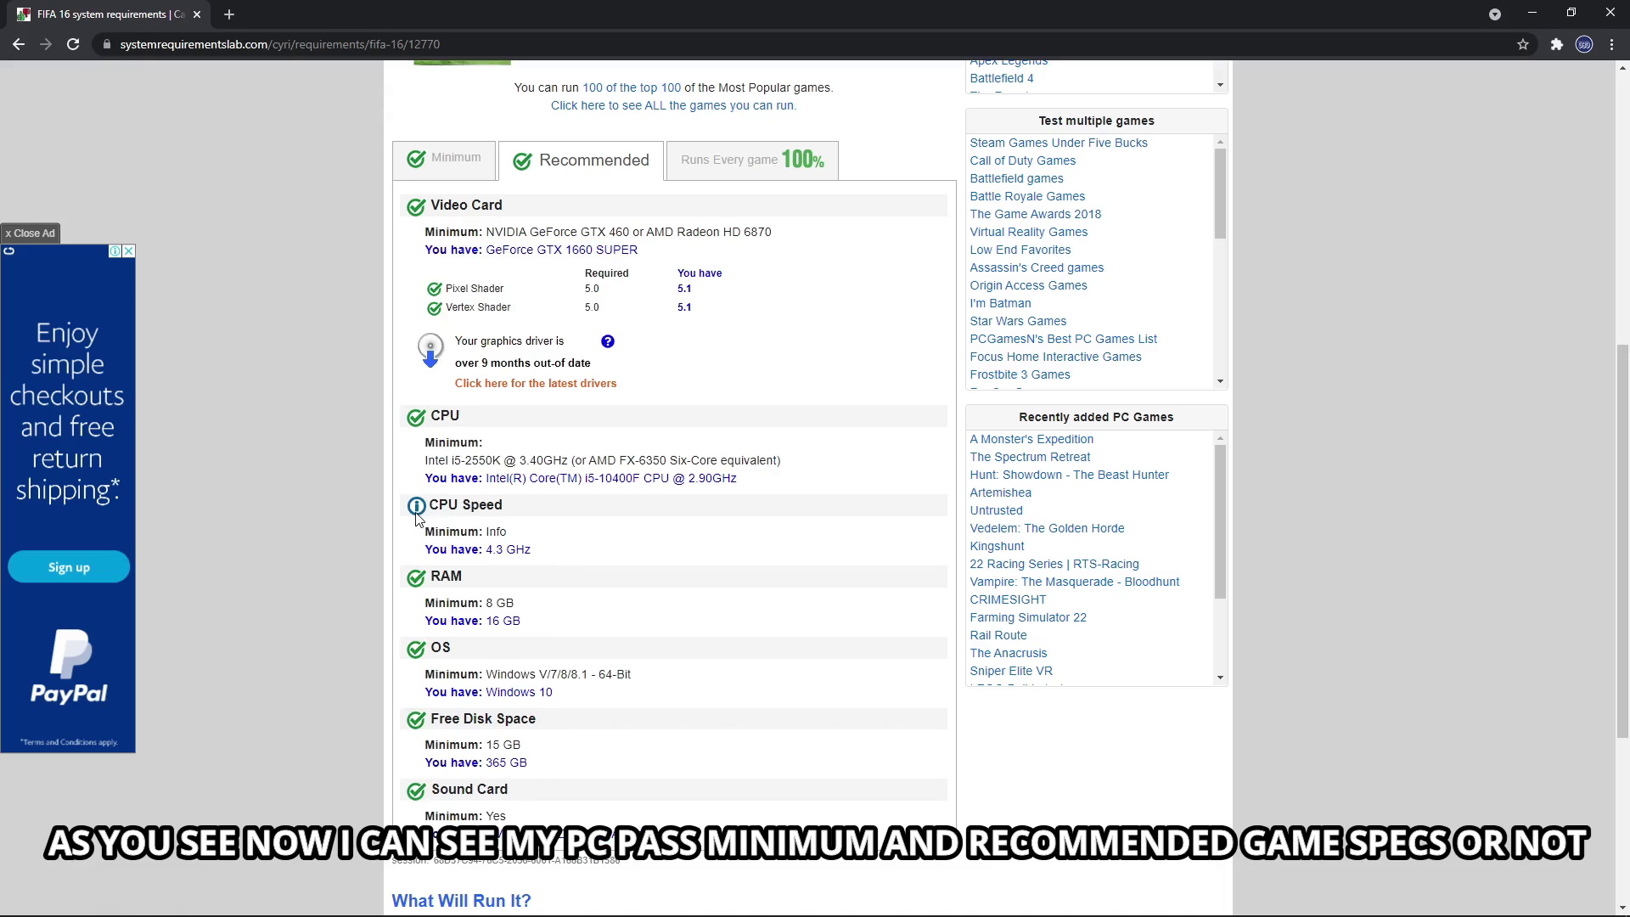
View the list of computers that can run every game and return to the minimum requirements results.
{"action": "left_click", "coordinate": [744, 160]}
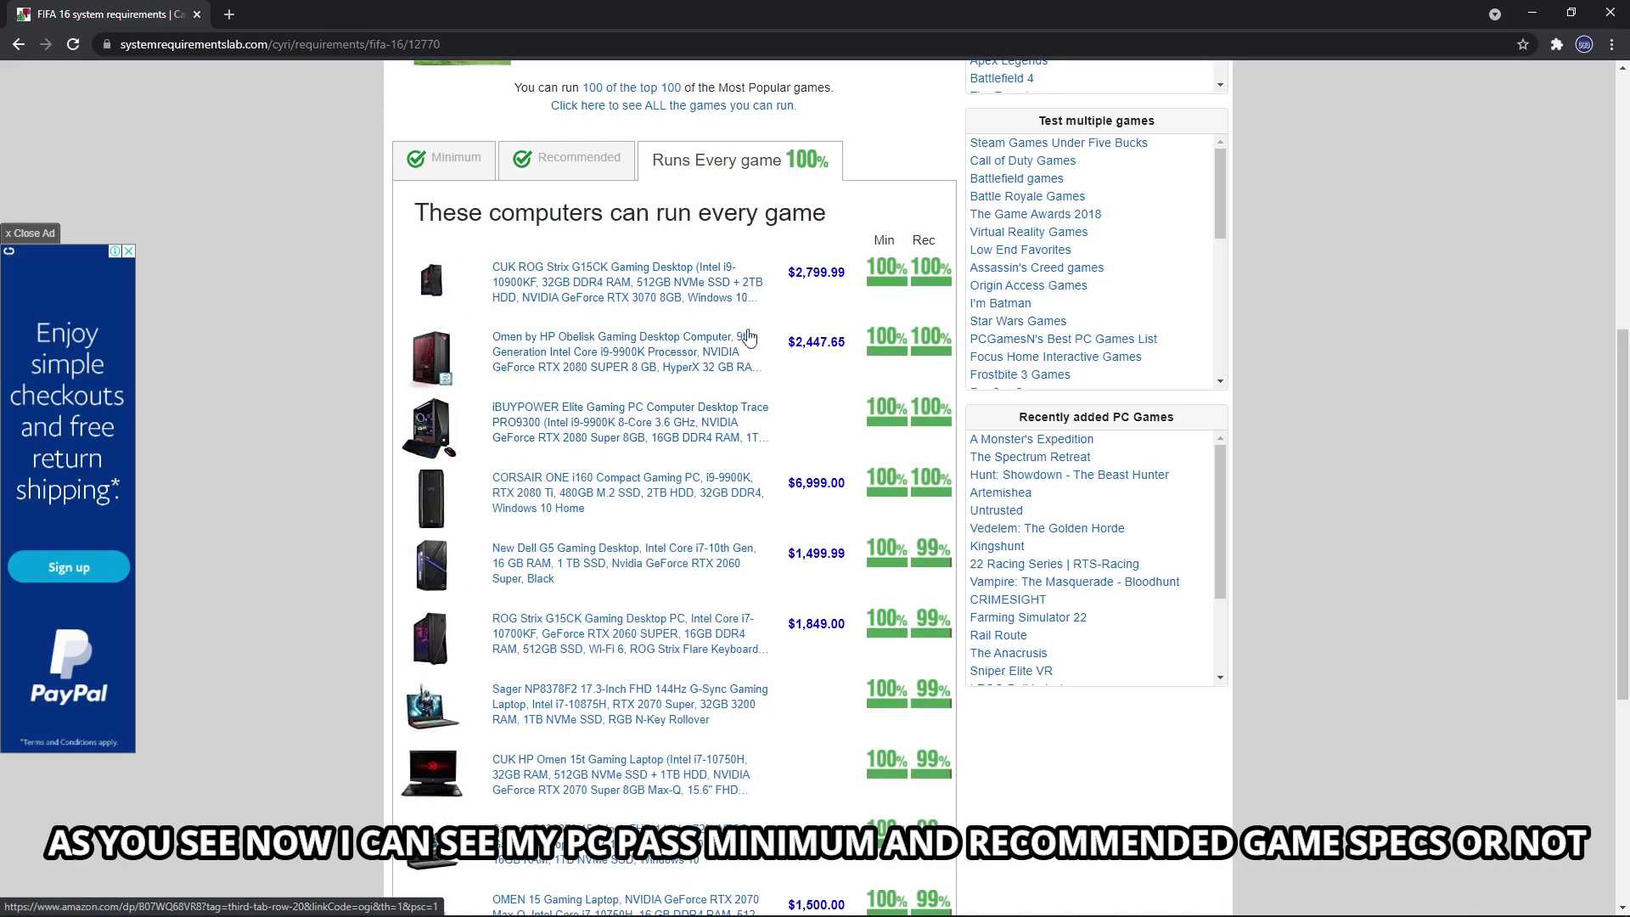
{"action": "mouse_move", "coordinate": [1626, 431]}
{"action": "left_mouse_down"}
{"action": "mouse_move", "coordinate": [1626, 537]}
{"action": "mouse_move", "coordinate": [1626, 457]}
{"action": "left_mouse_up"}
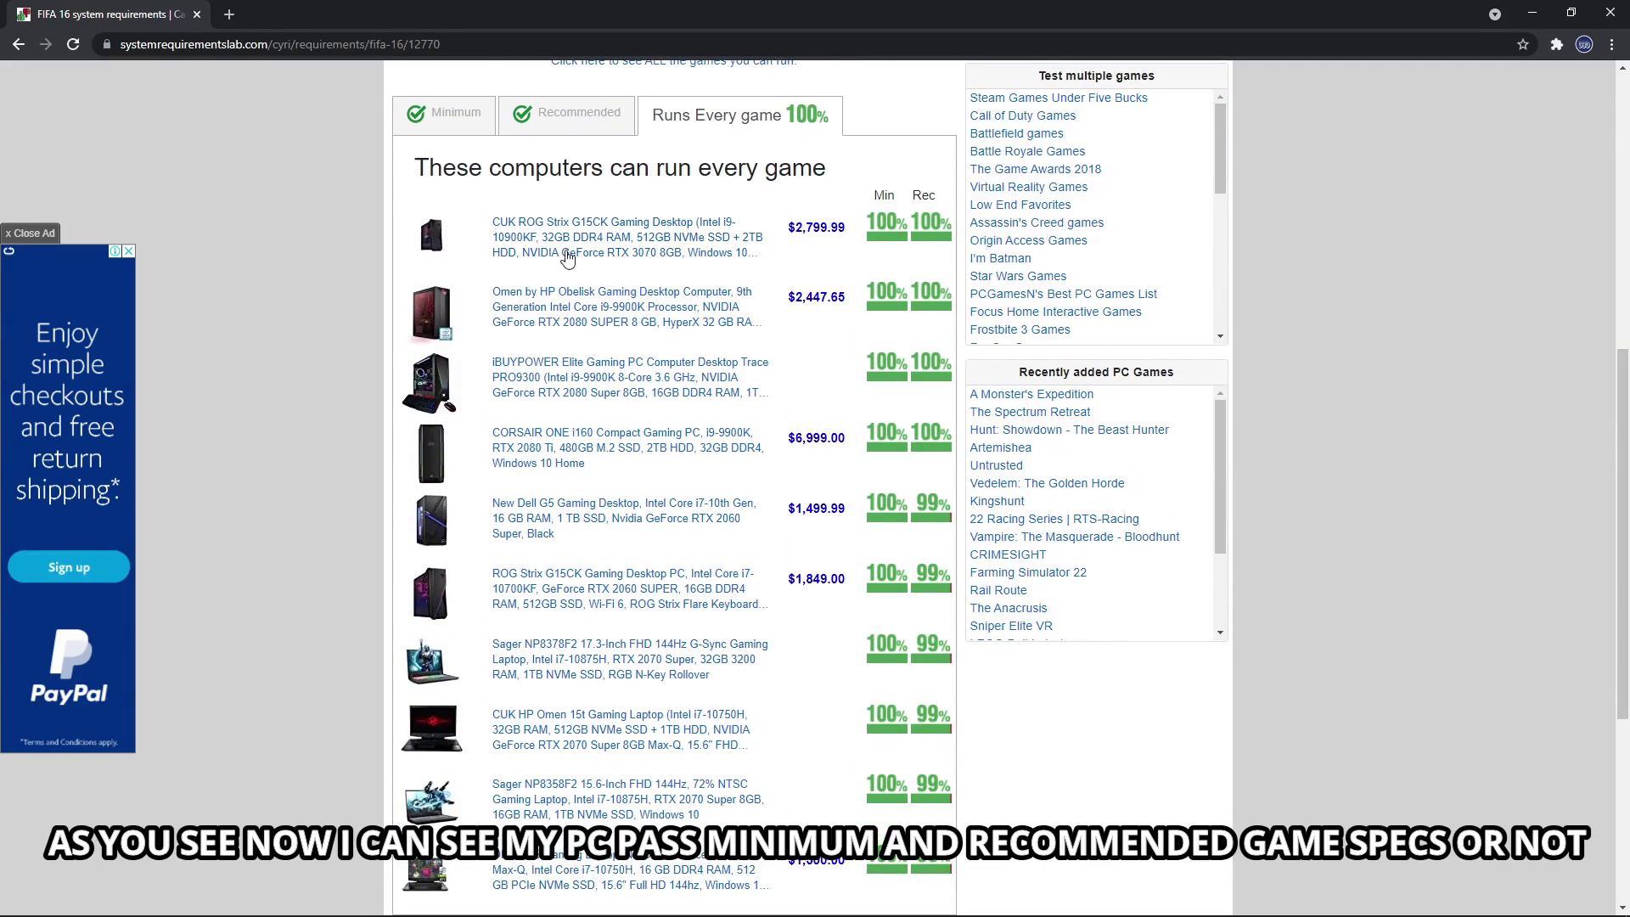
{"action": "left_click", "coordinate": [470, 134]}
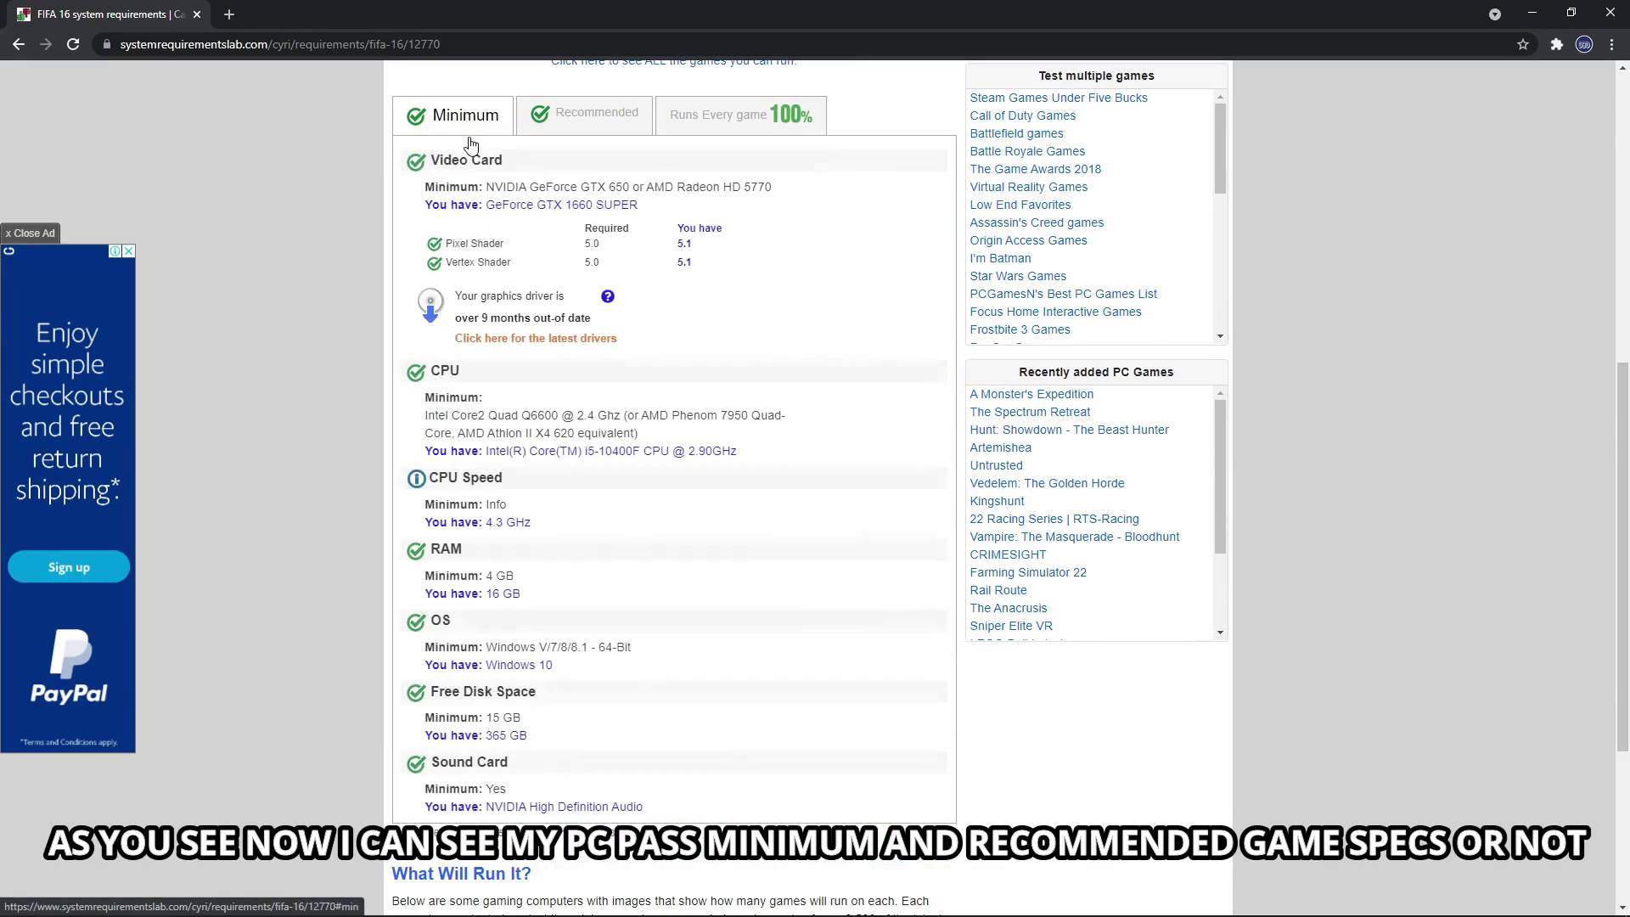
Read the overall FIFA 16 compatibility verdict below the minimum and recommended ratings, highlighting its text.
{"action": "left_click_drag", "start_coordinate": [1626, 609], "coordinate": [1626, 420]}
{"action": "left_click_drag", "start_coordinate": [741, 443], "coordinate": [538, 406]}
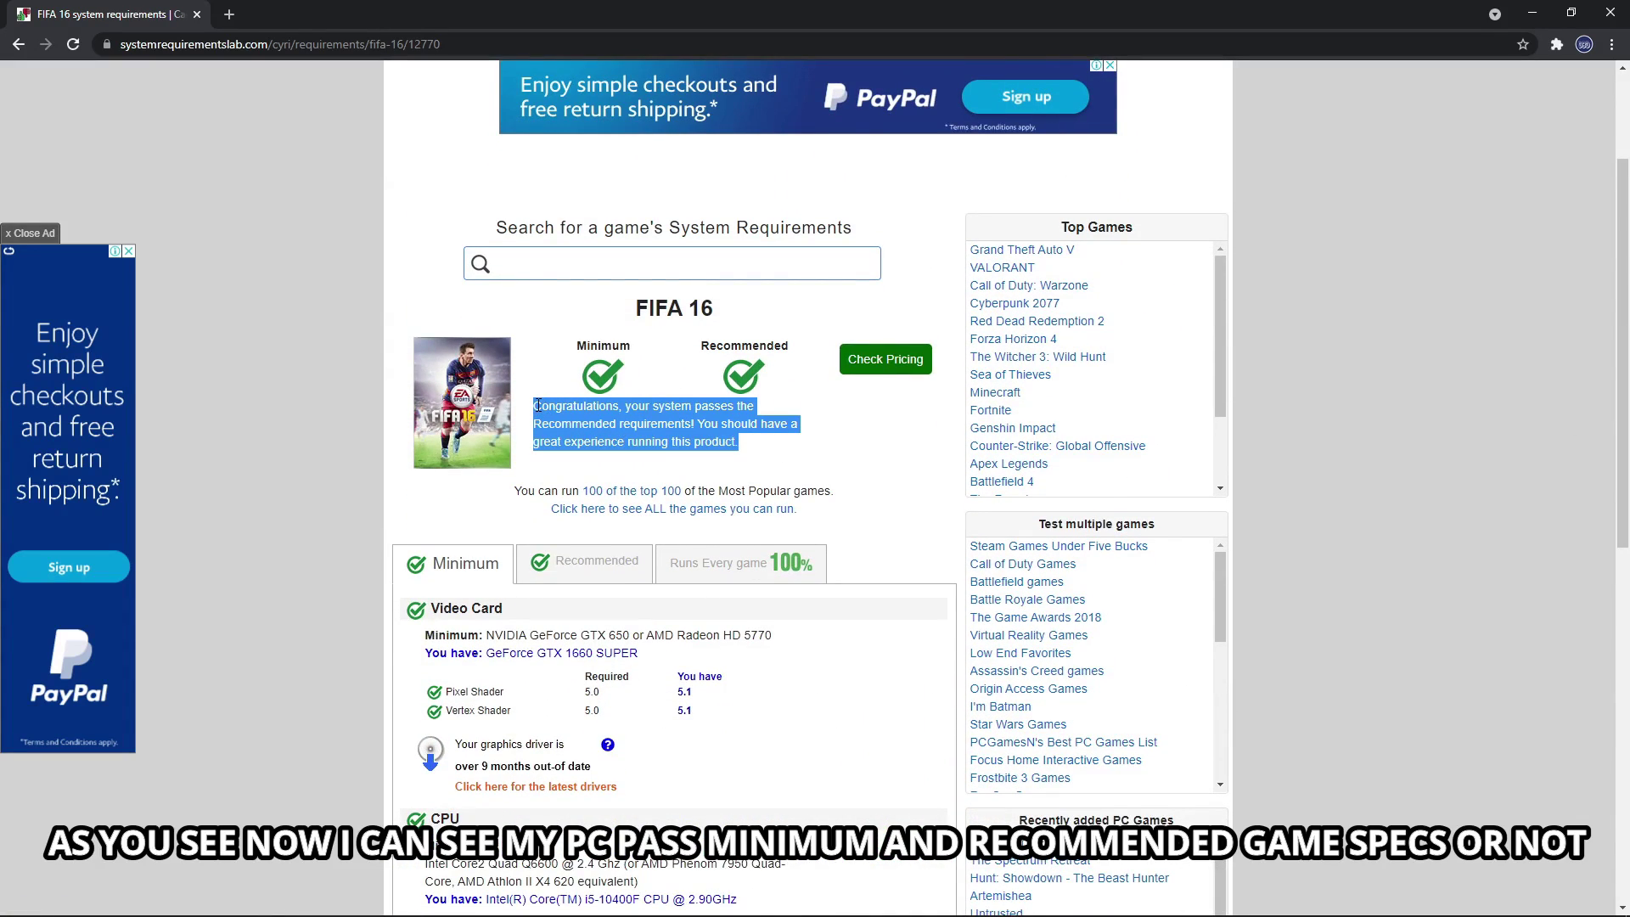
{"action": "left_click", "coordinate": [710, 429]}
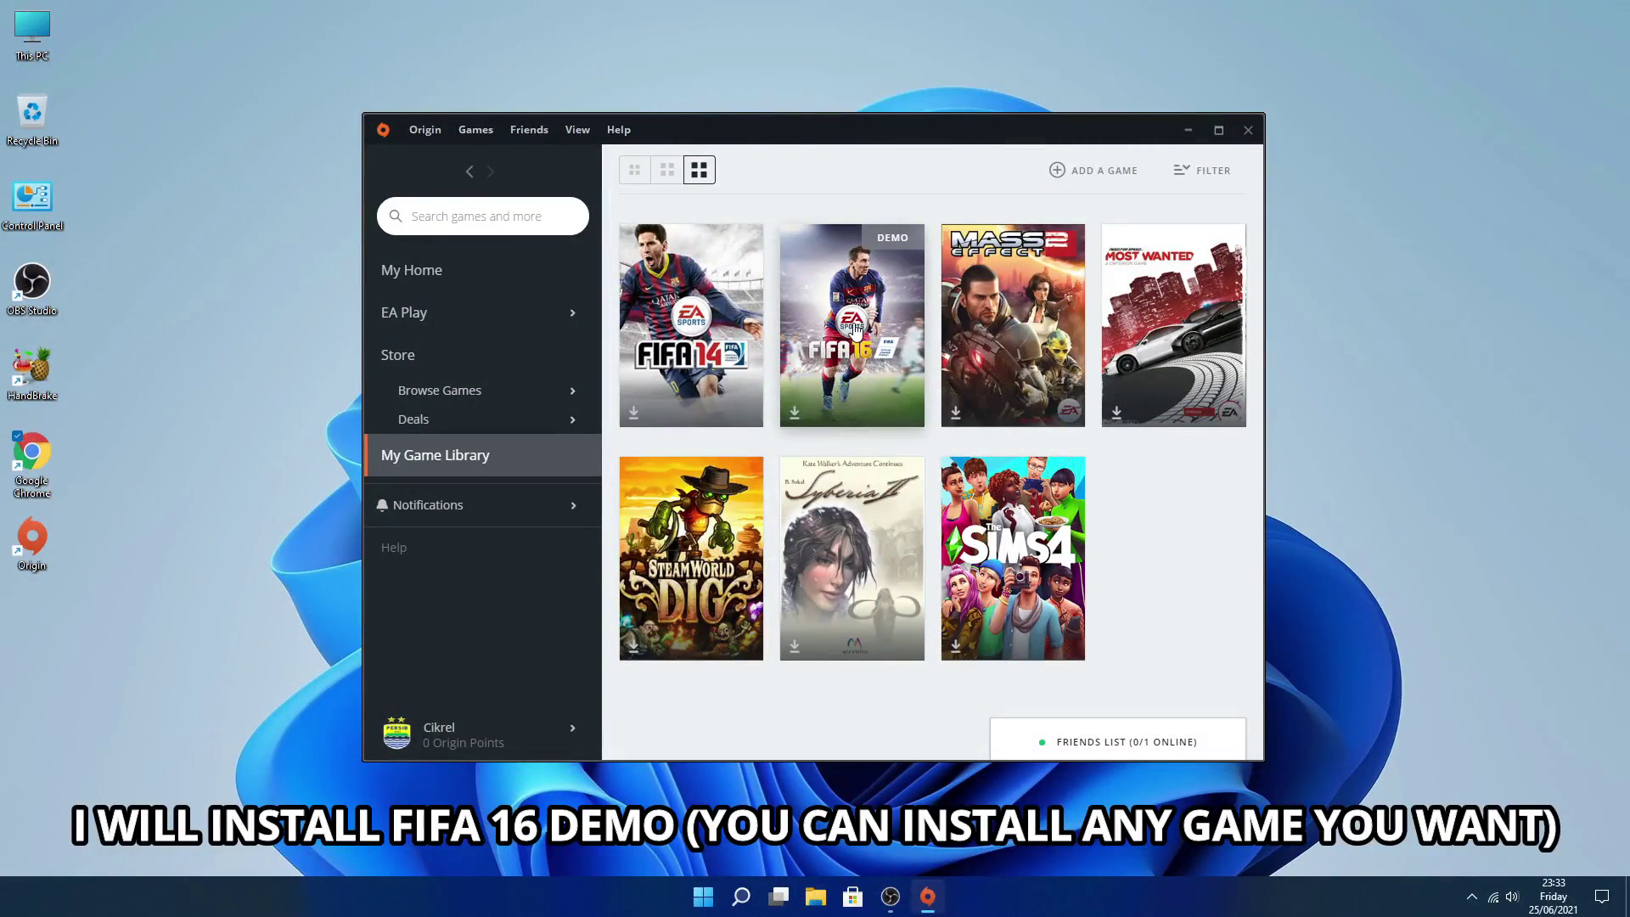
In Origin, start downloading the FIFA 16 Demo in English US with a desktop shortcut at the default install location, and pause the download.
{"action": "right_click", "coordinate": [865, 338]}
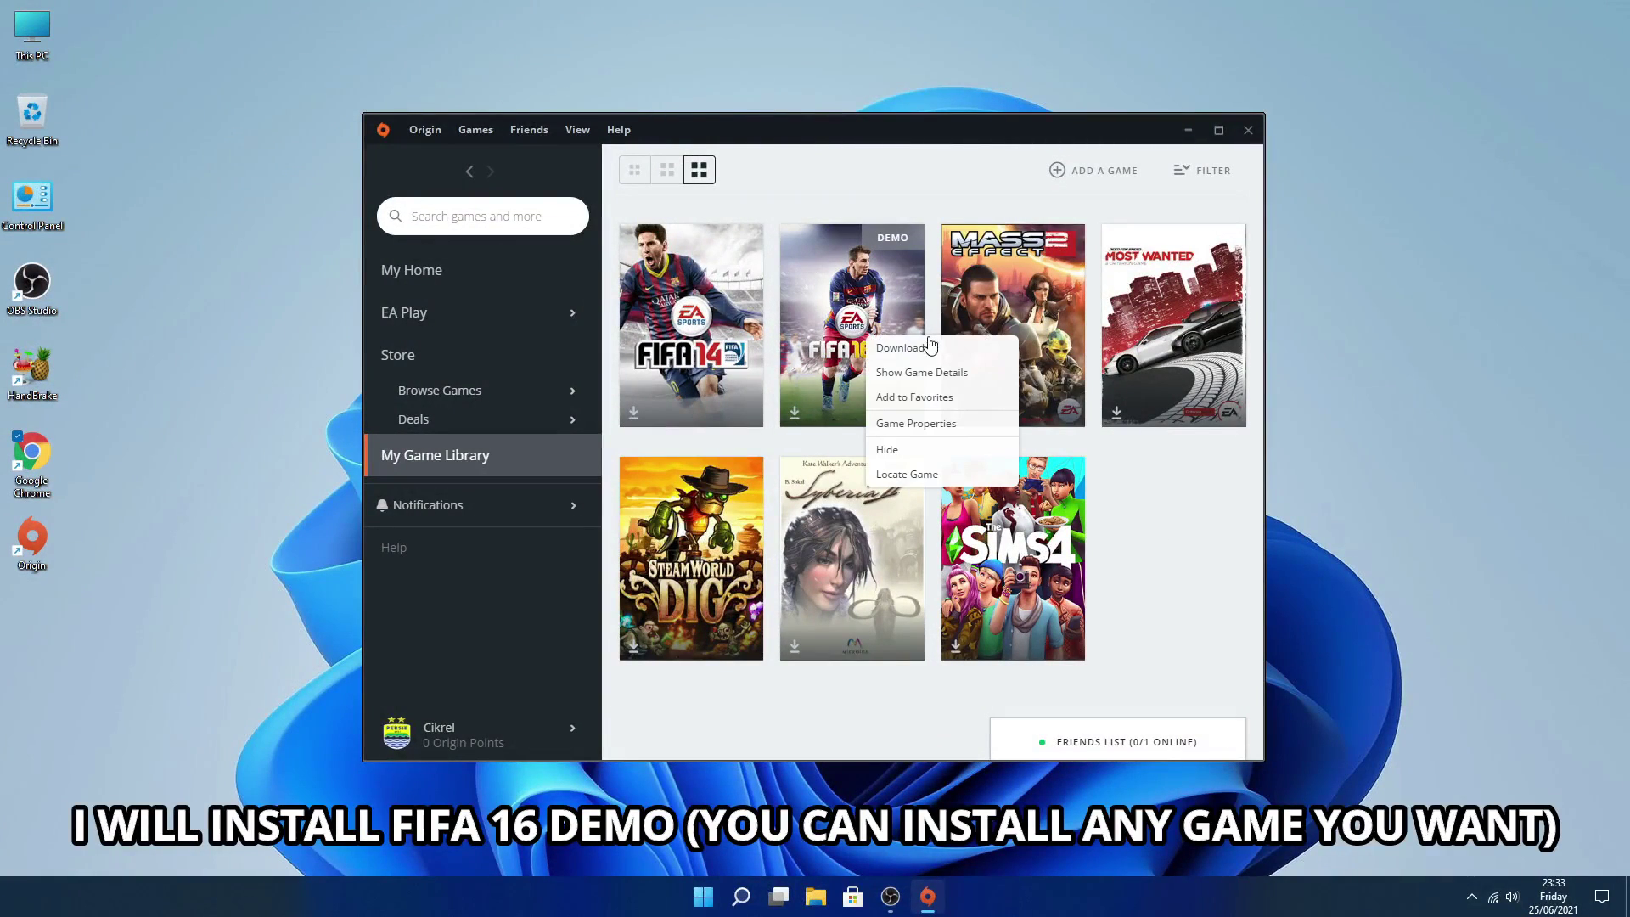
{"action": "left_click", "coordinate": [917, 349]}
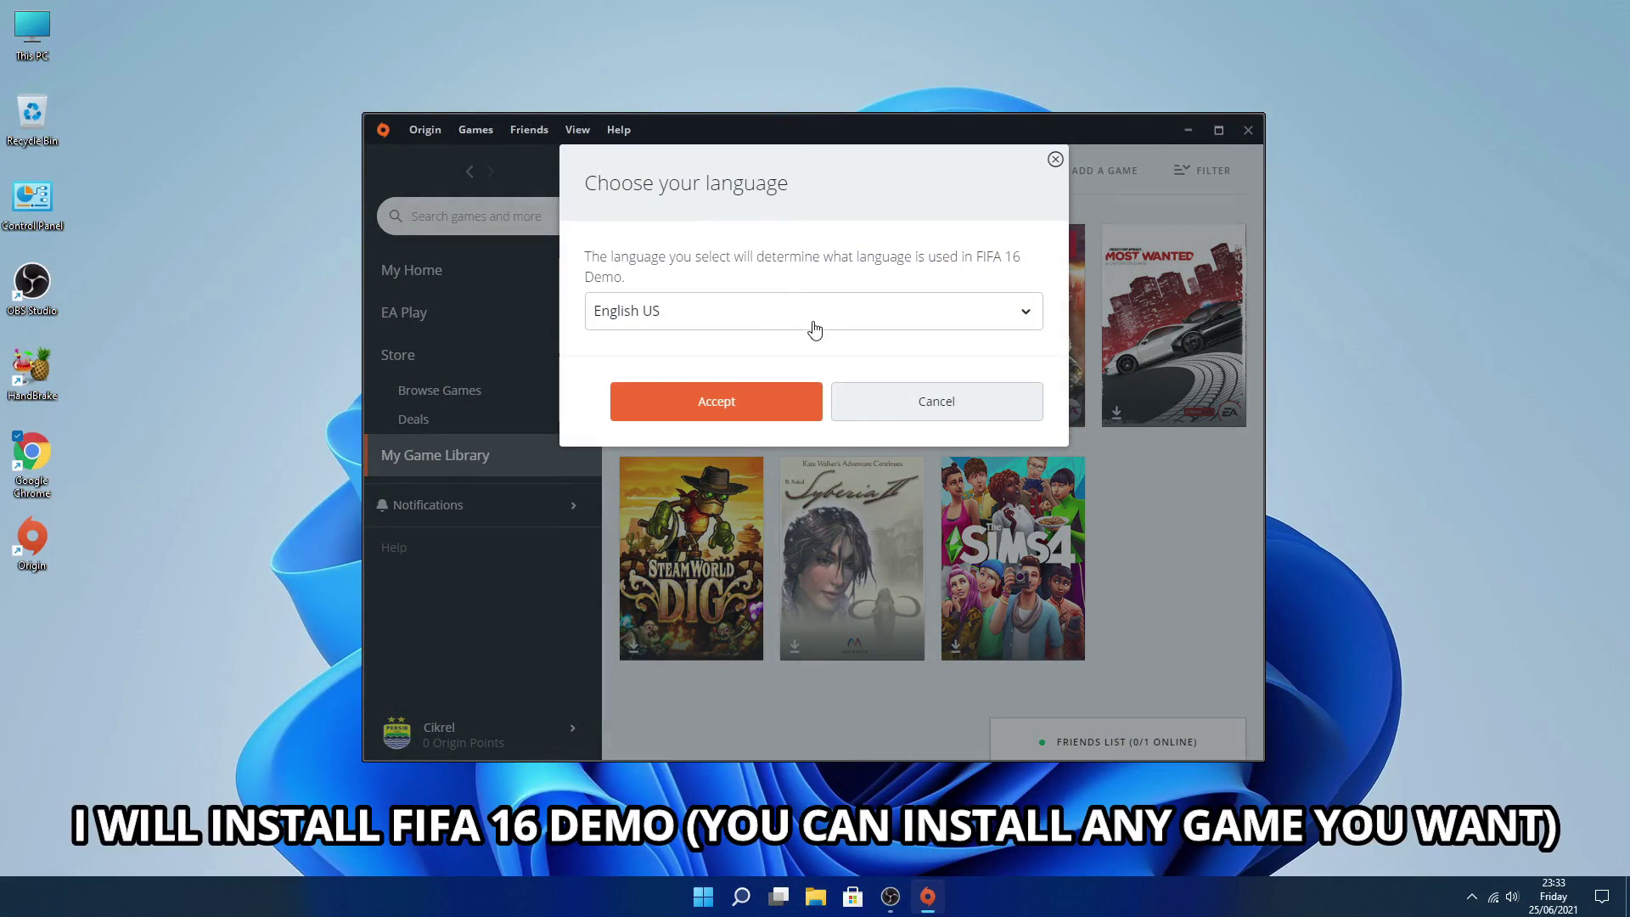
{"action": "left_click", "coordinate": [735, 403]}
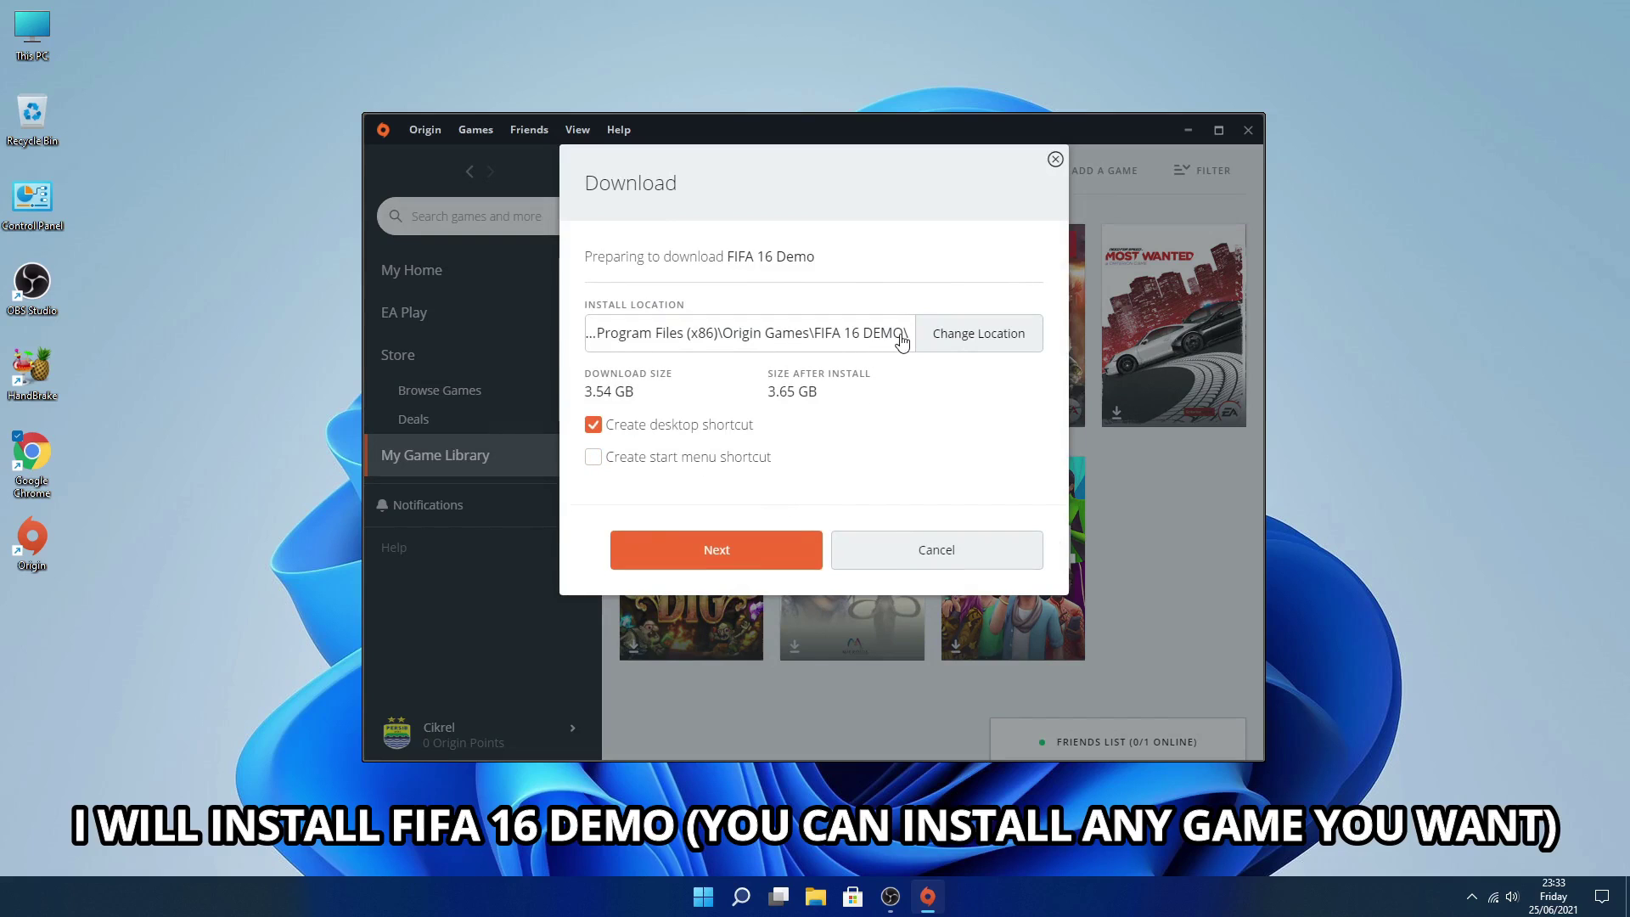
{"action": "left_click", "coordinate": [737, 560]}
{"action": "left_click", "coordinate": [739, 433]}
{"action": "left_click", "coordinate": [718, 528]}
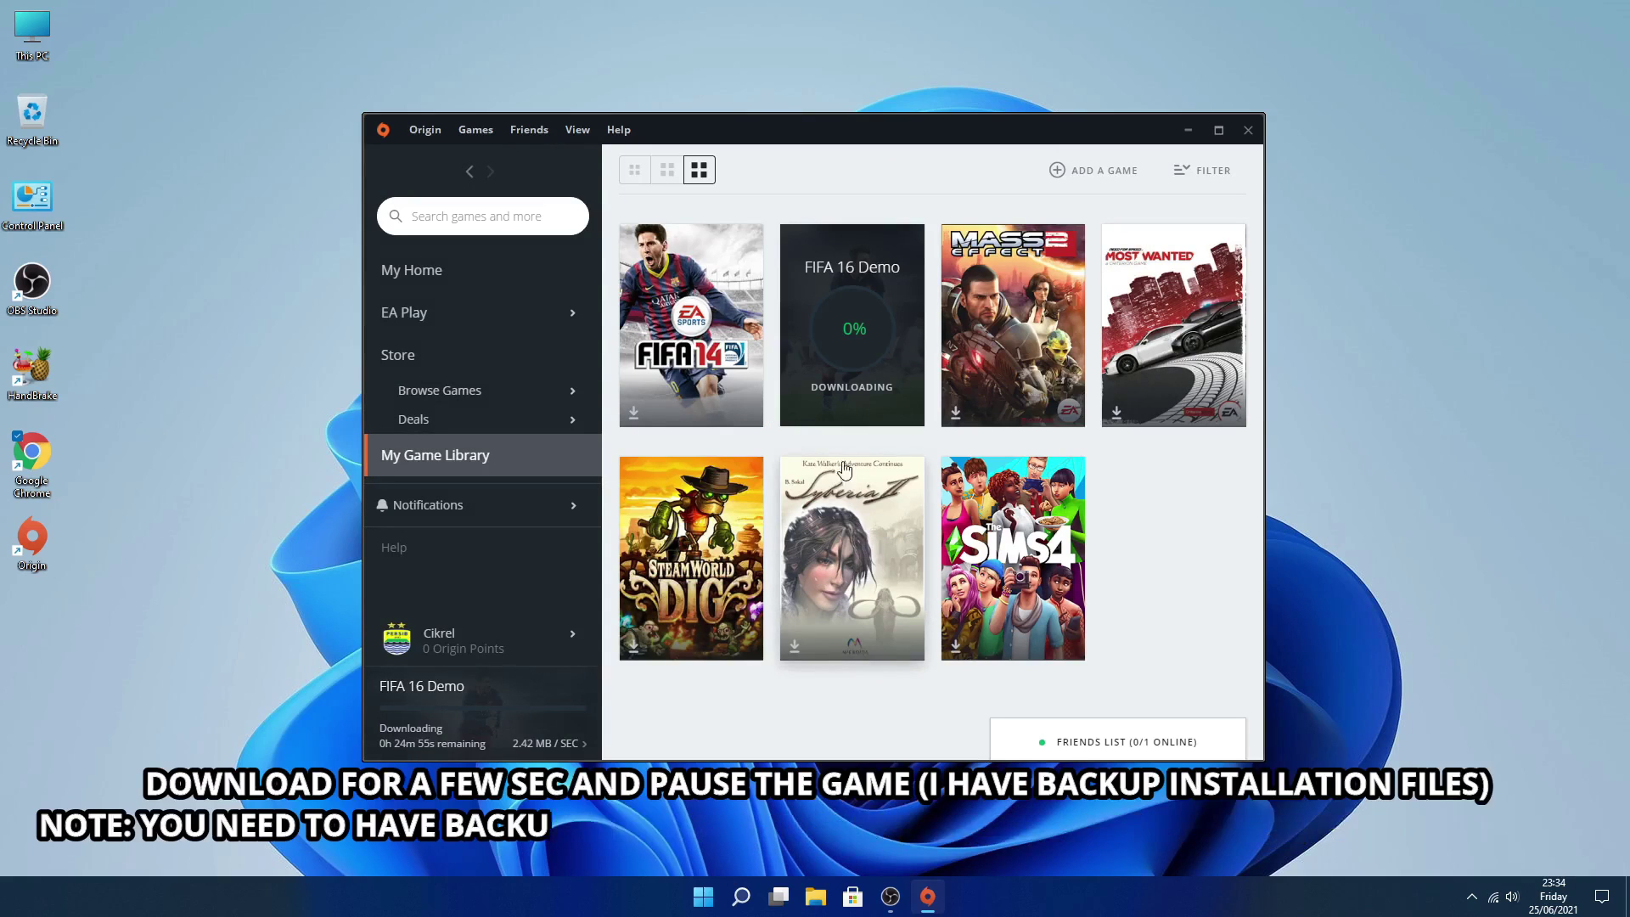
{"action": "mouse_move", "coordinate": [547, 749]}
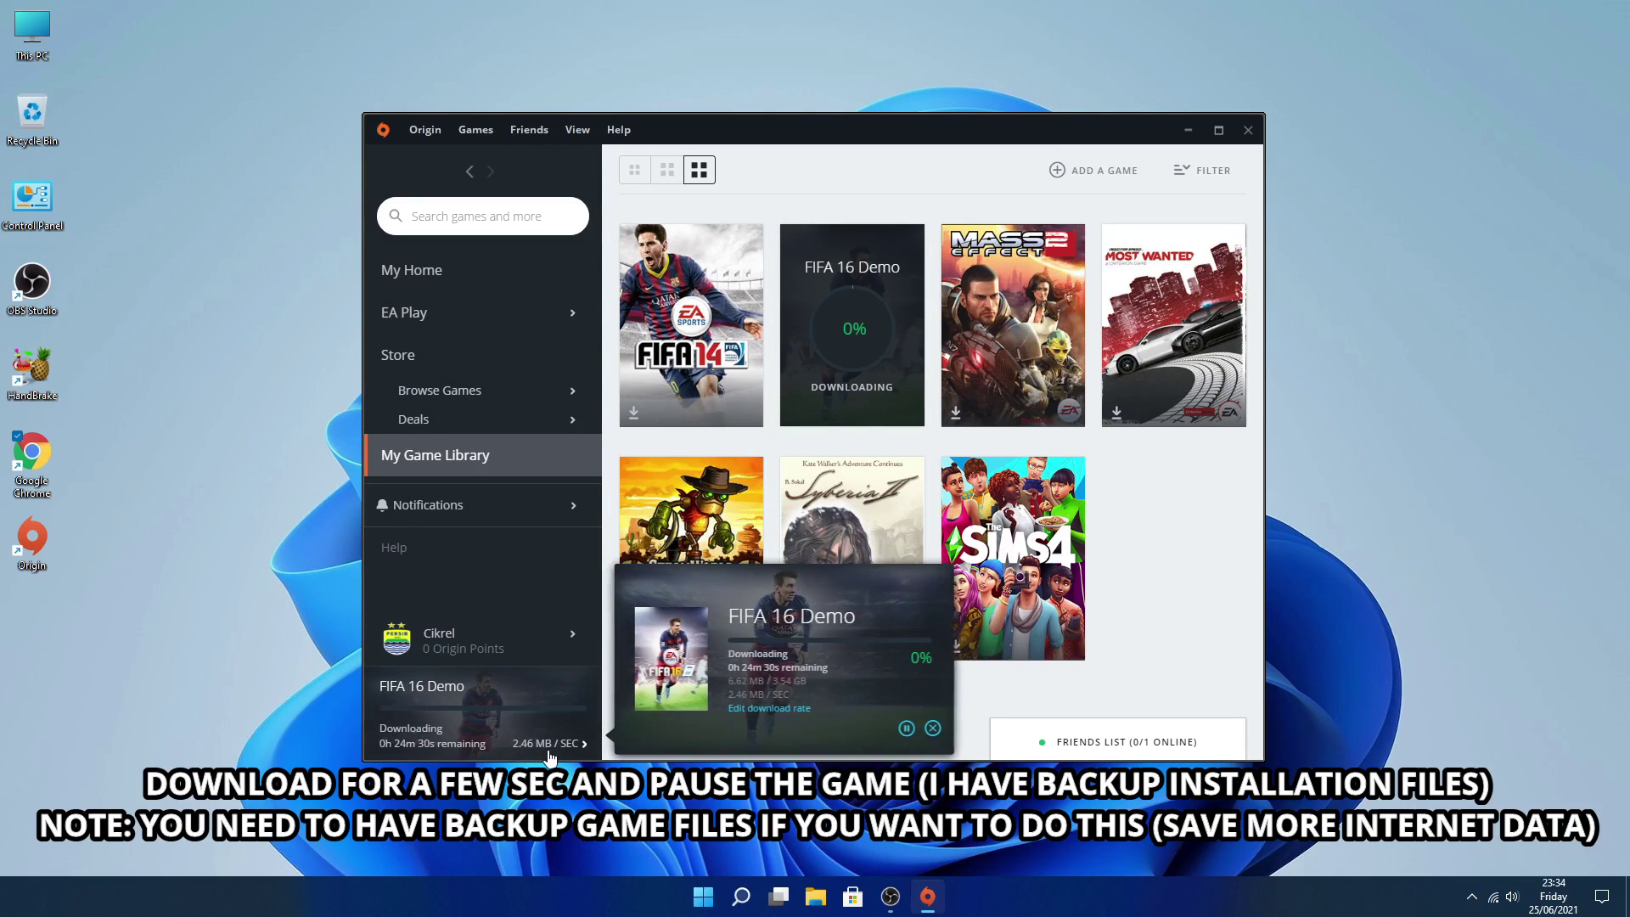
{"action": "left_click", "coordinate": [906, 729]}
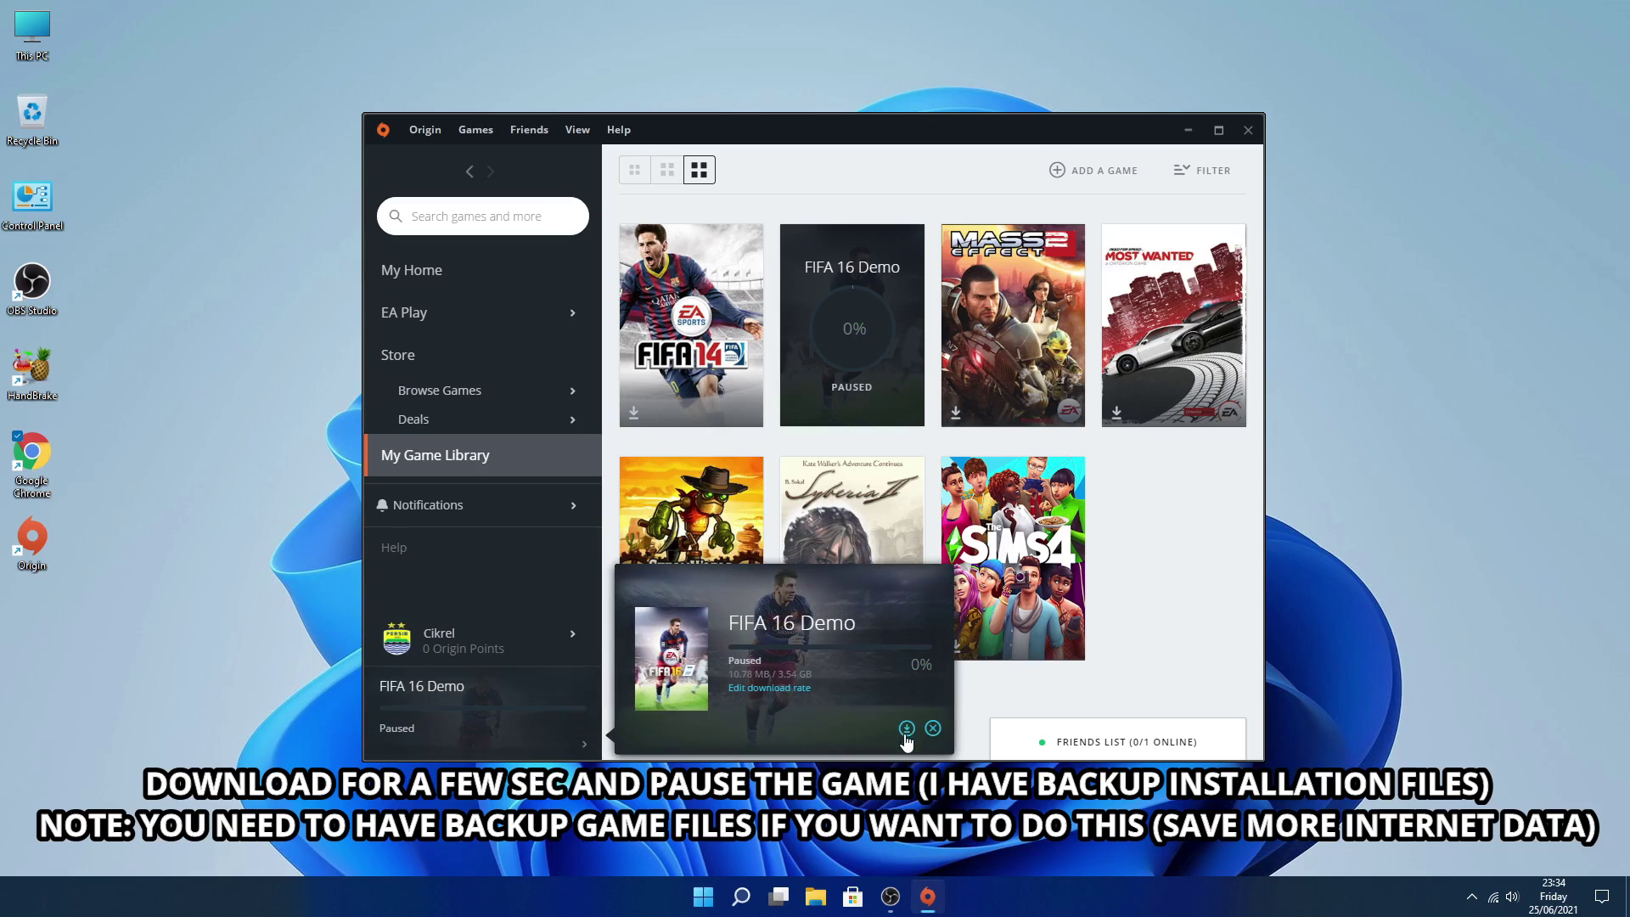
In File Explorer, copy all backup game files from the FIFA Games\FIFA 16 Demo folder on drive D.
{"action": "left_click", "coordinate": [824, 896]}
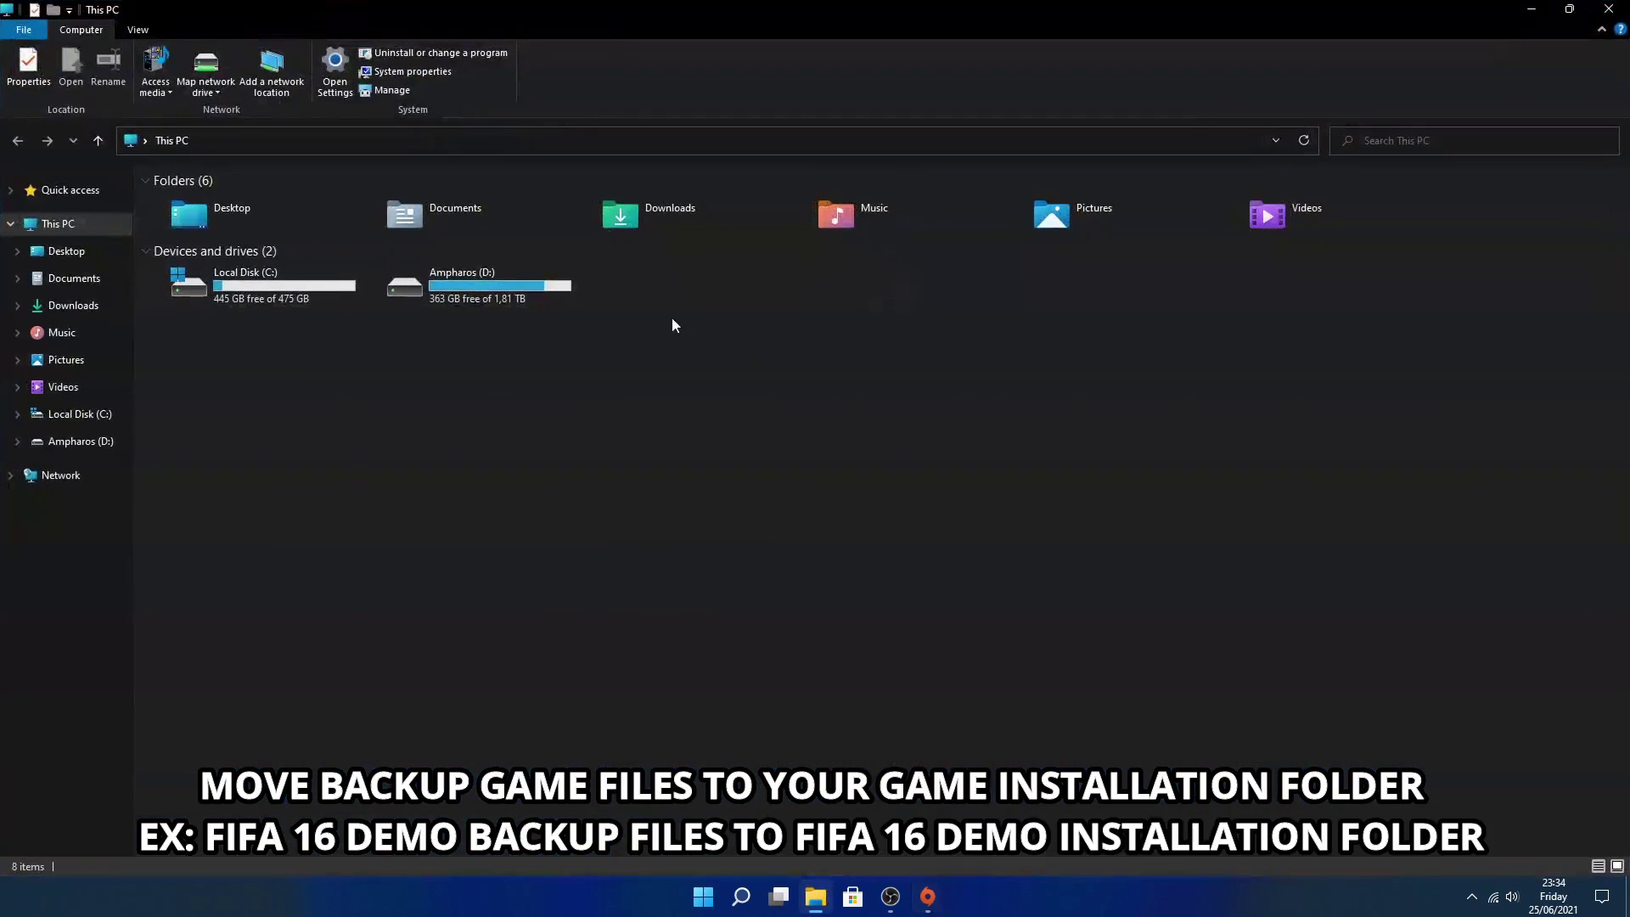
{"action": "double_click", "coordinate": [481, 277]}
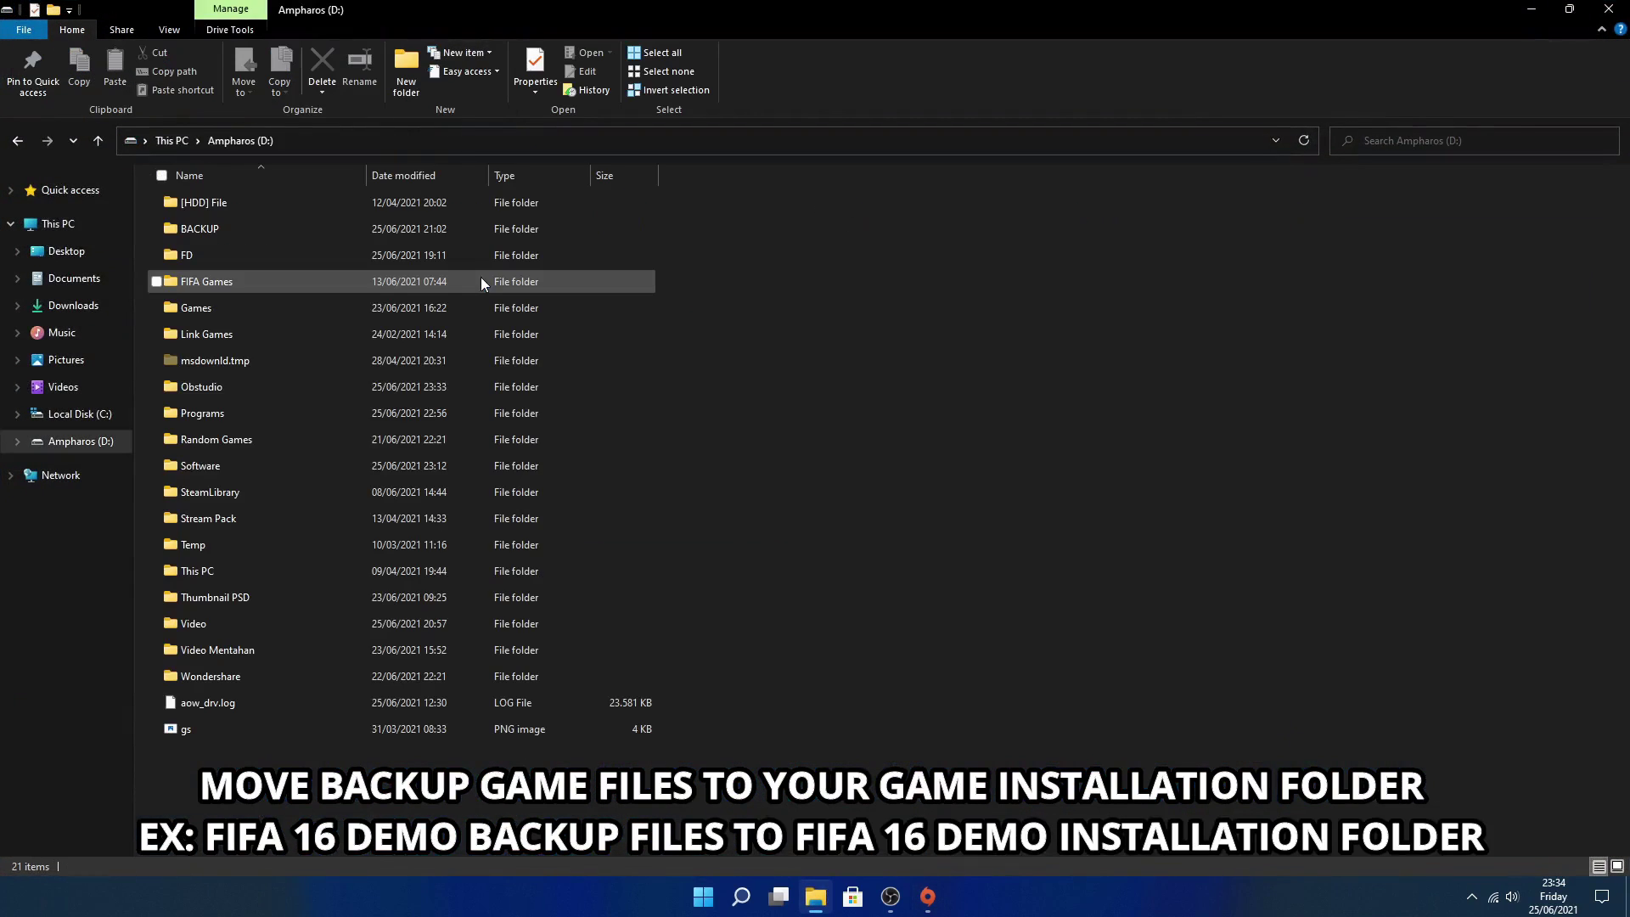
{"action": "double_click", "coordinate": [238, 280]}
{"action": "left_click", "coordinate": [230, 308]}
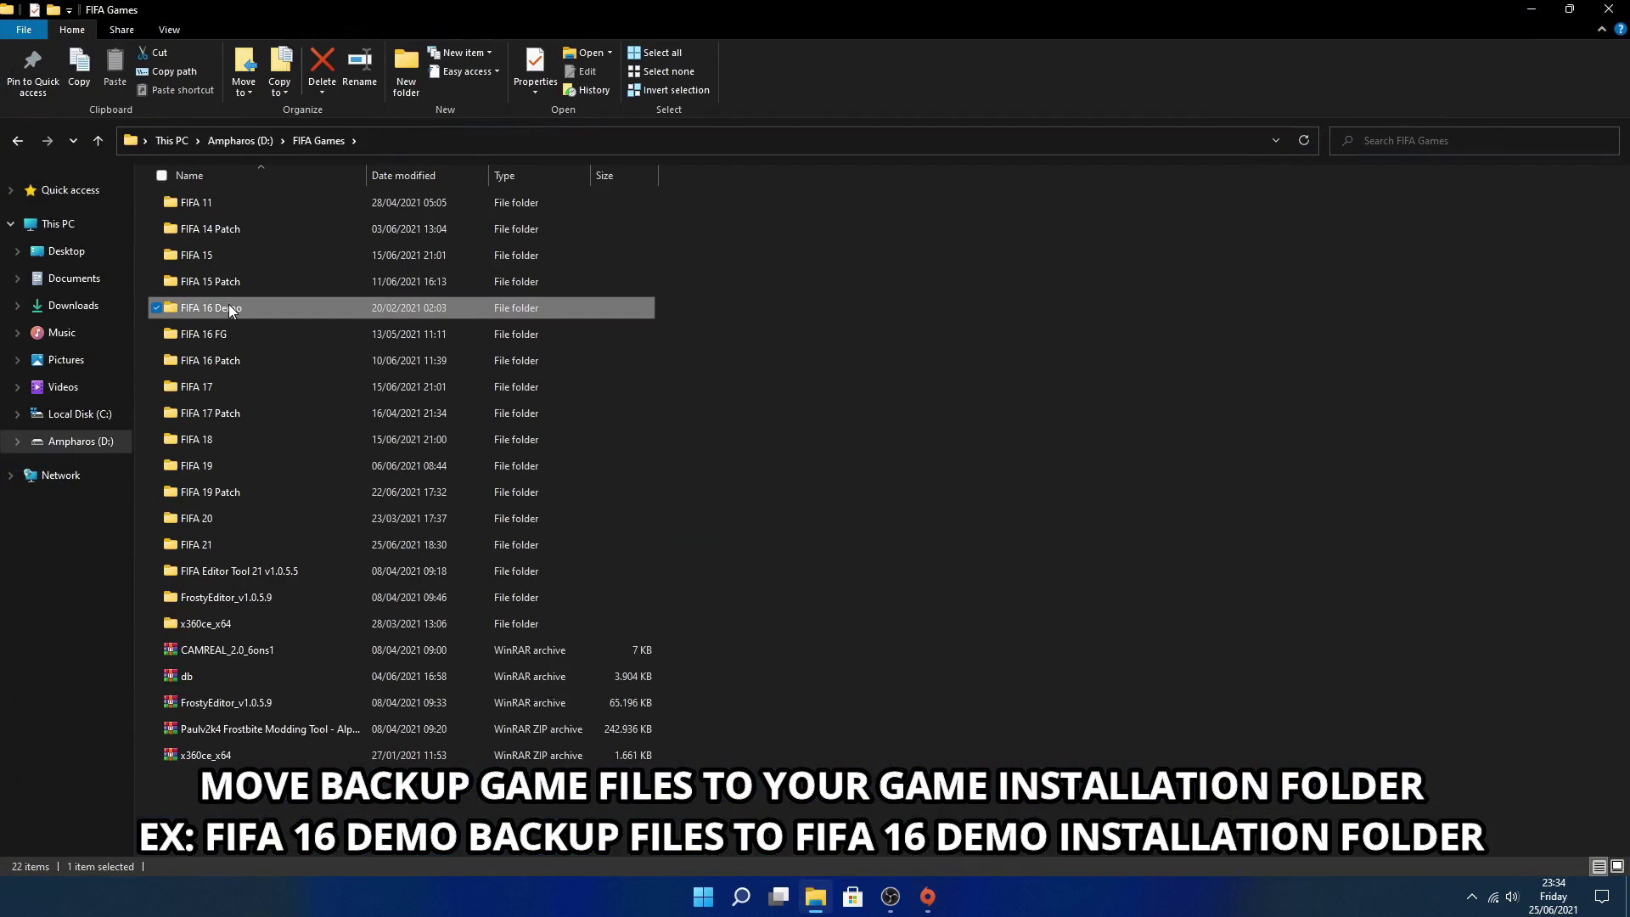
{"action": "double_click", "coordinate": [229, 308]}
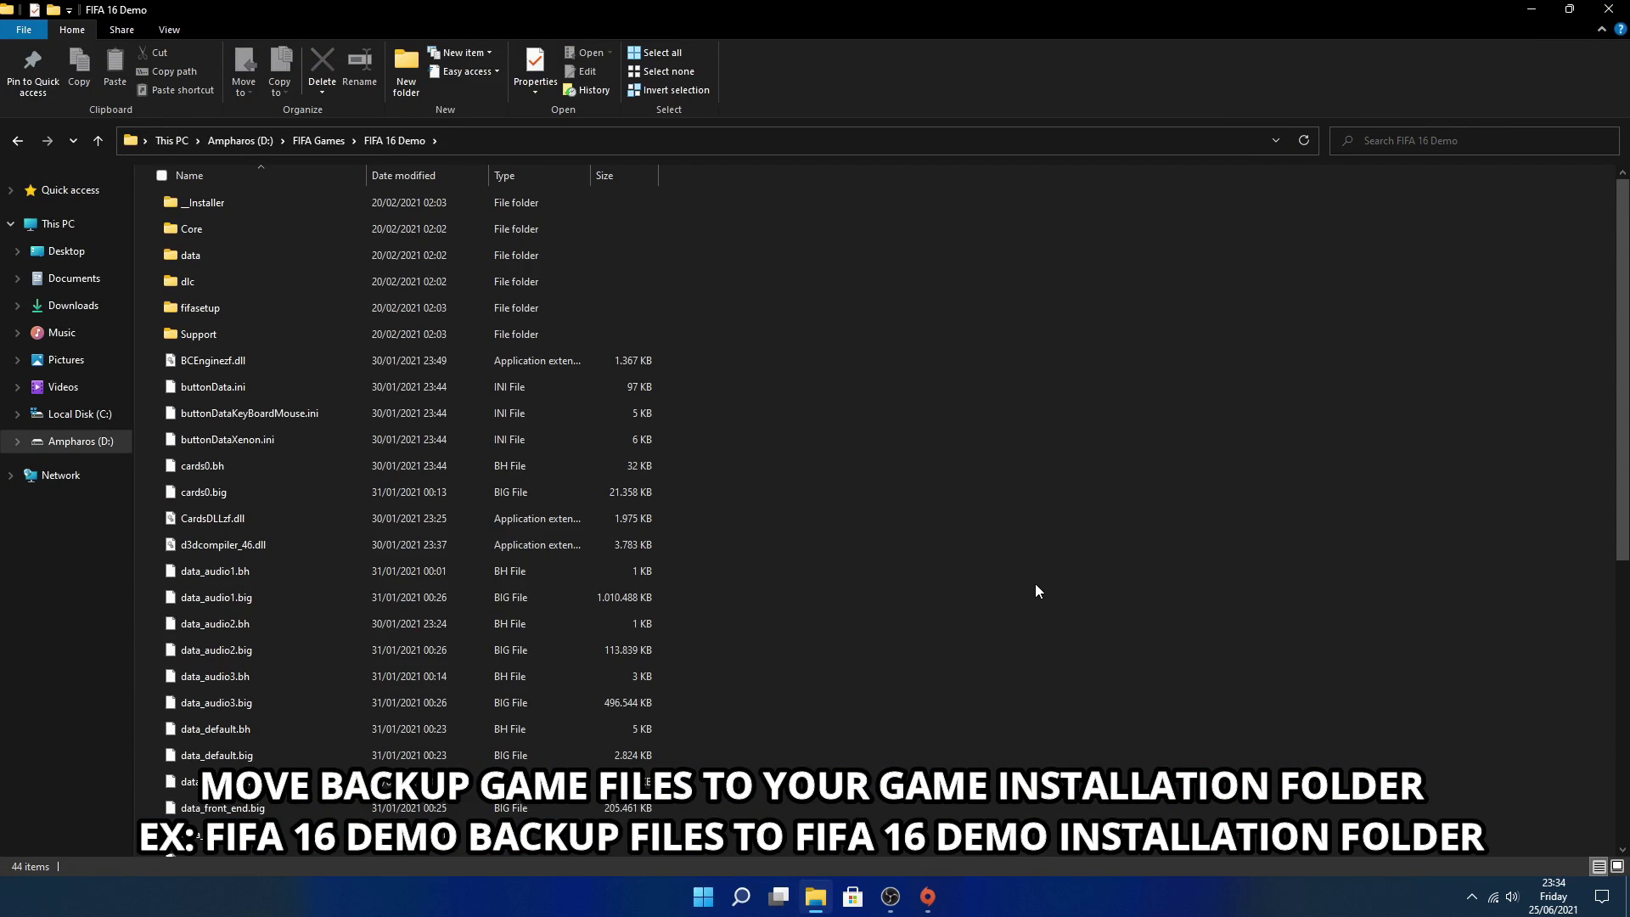
{"action": "key", "text": "ctrl+a"}
{"action": "right_click", "coordinate": [481, 328]}
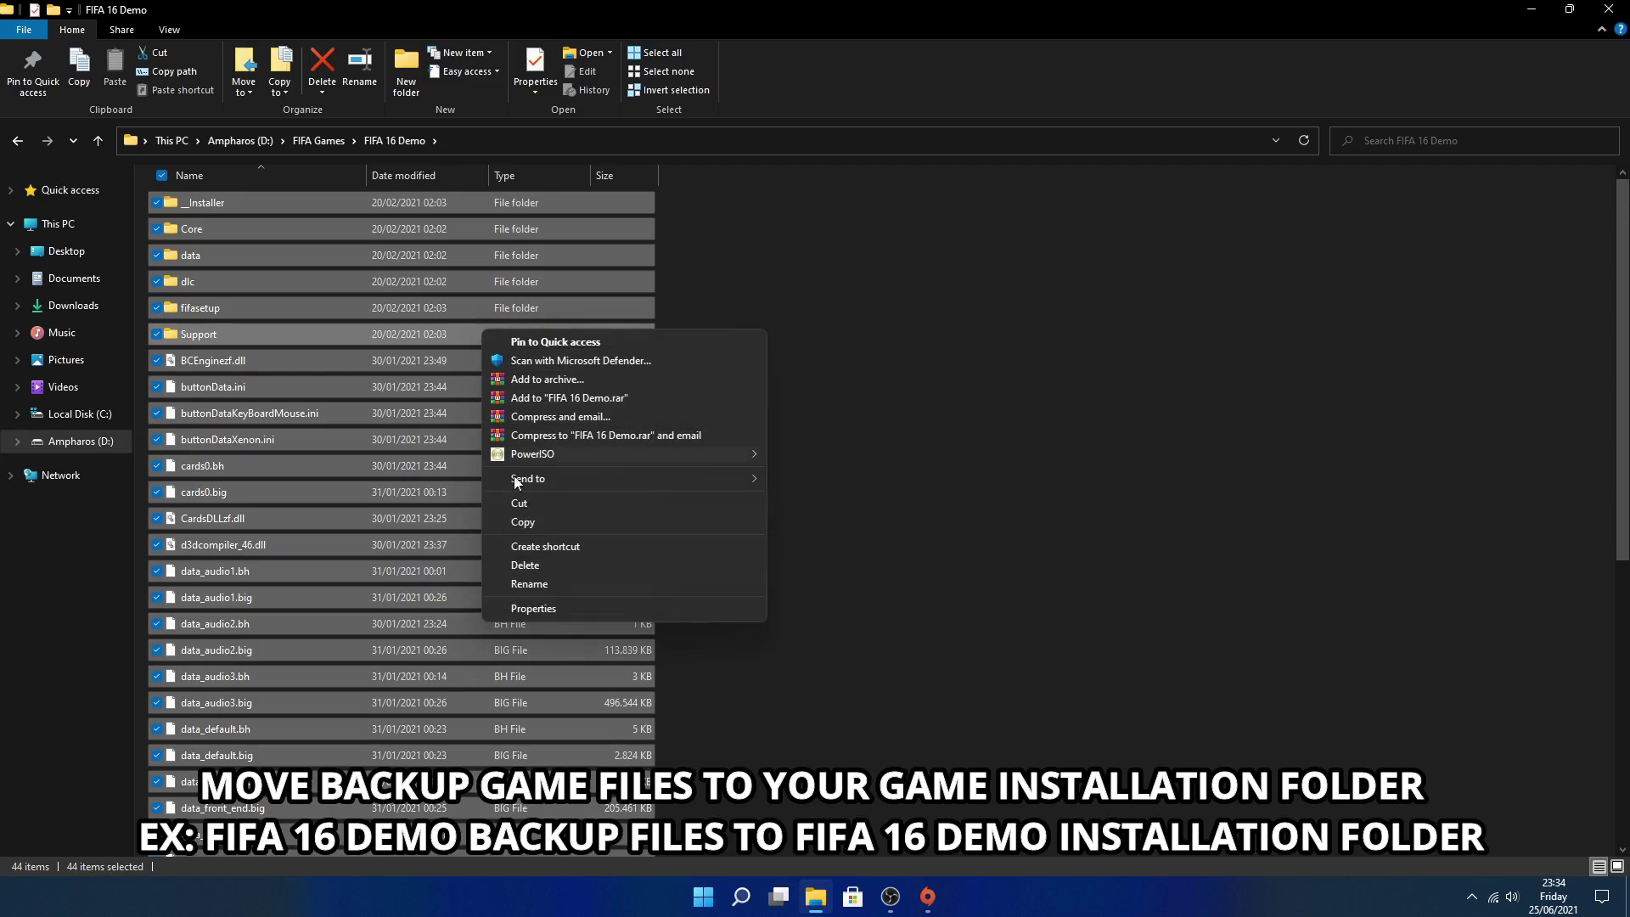
{"action": "left_click", "coordinate": [522, 522]}
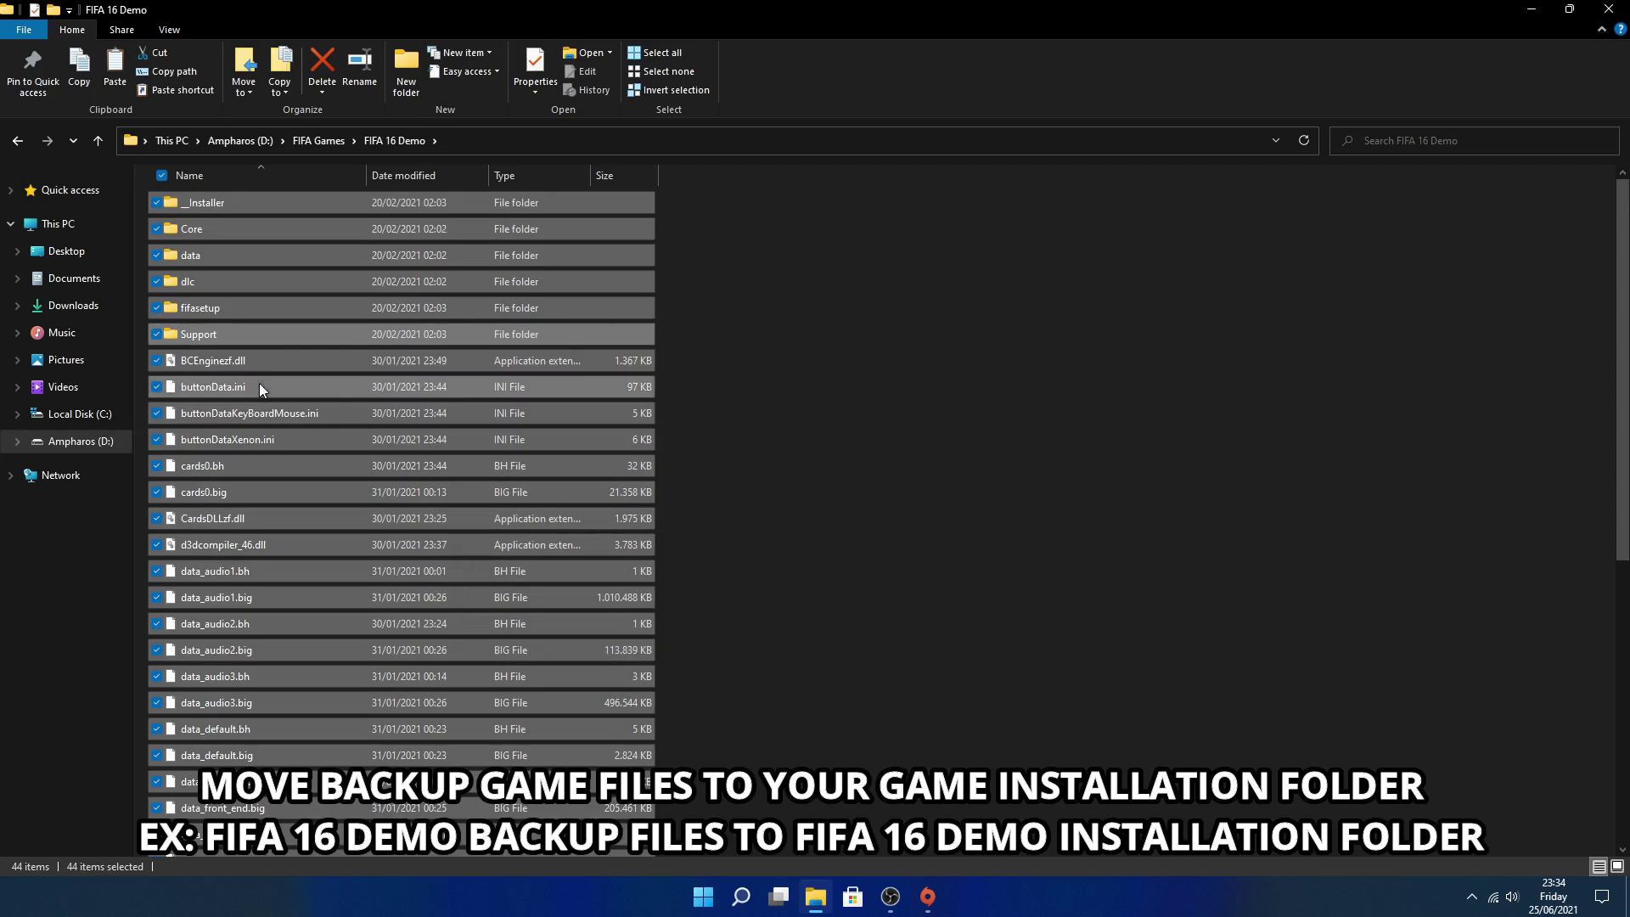
Paste the backup files into C:\Program Files (x86)\Origin Games\FIFA 16 DEMO, replacing files with the same names.
{"action": "left_click", "coordinate": [59, 416]}
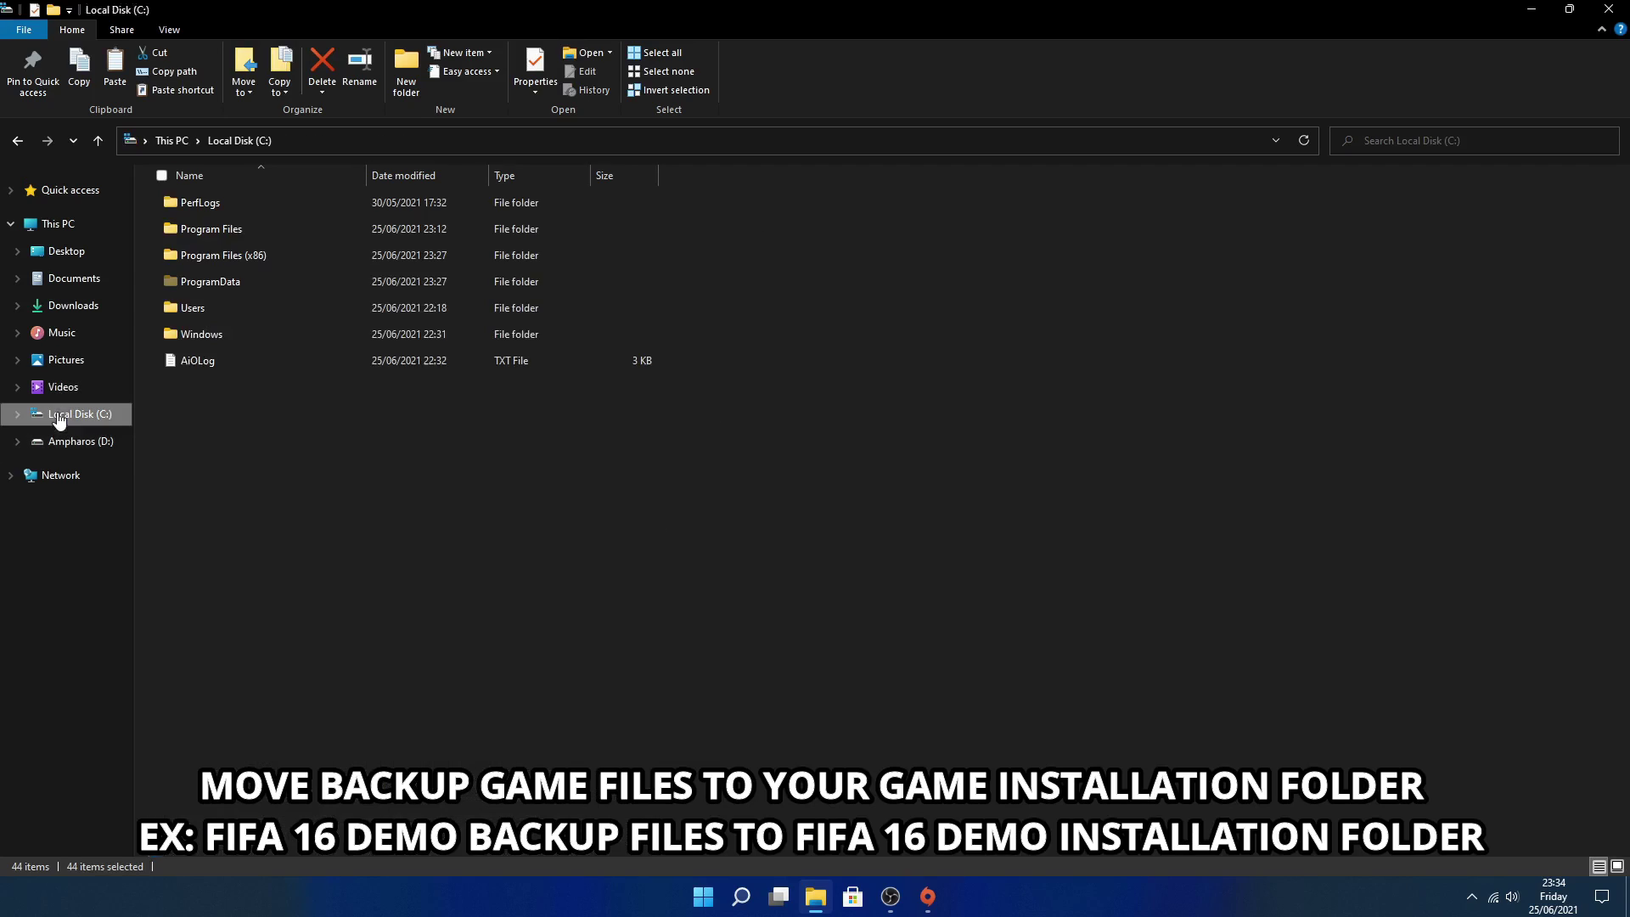
{"action": "double_click", "coordinate": [228, 259]}
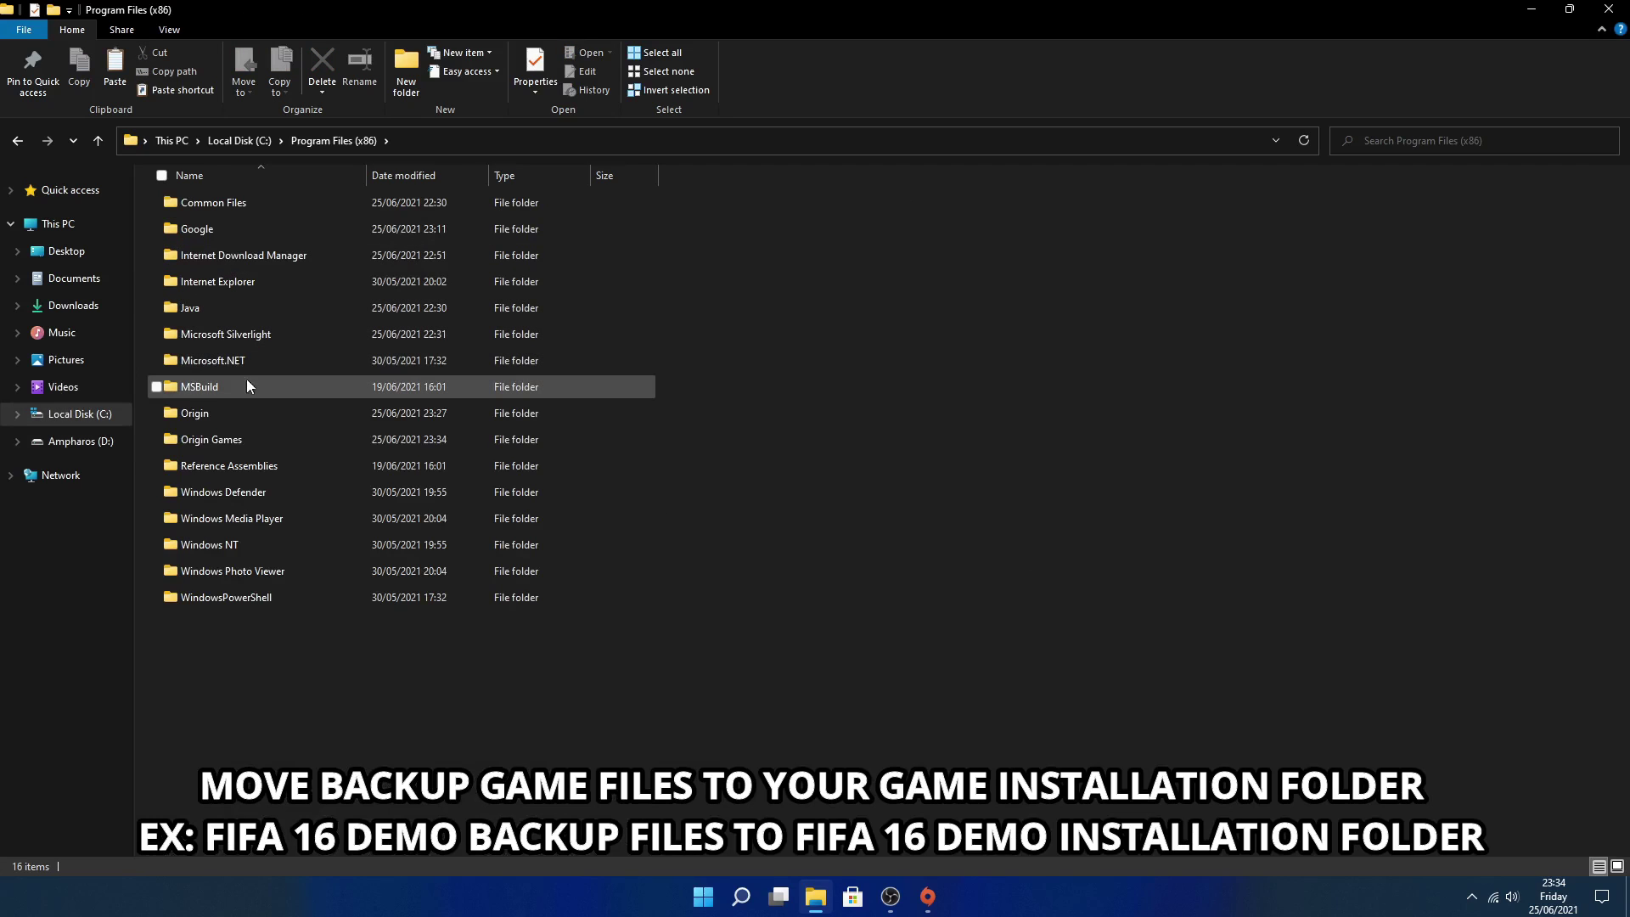
{"action": "double_click", "coordinate": [216, 439]}
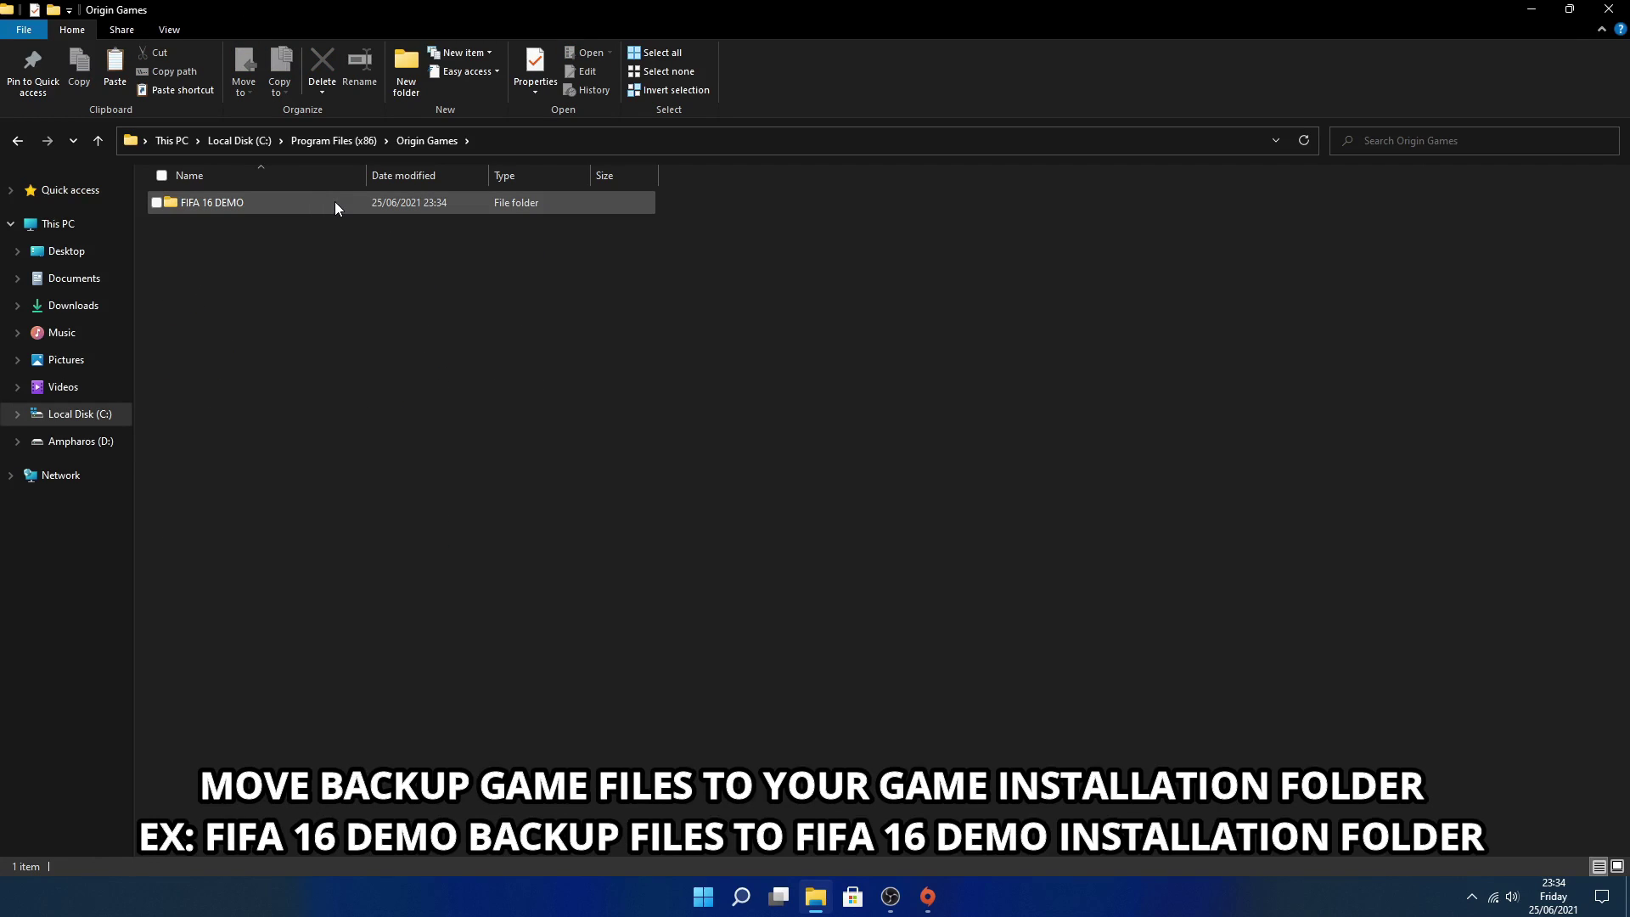
{"action": "double_click", "coordinate": [334, 207]}
{"action": "right_click", "coordinate": [910, 441]}
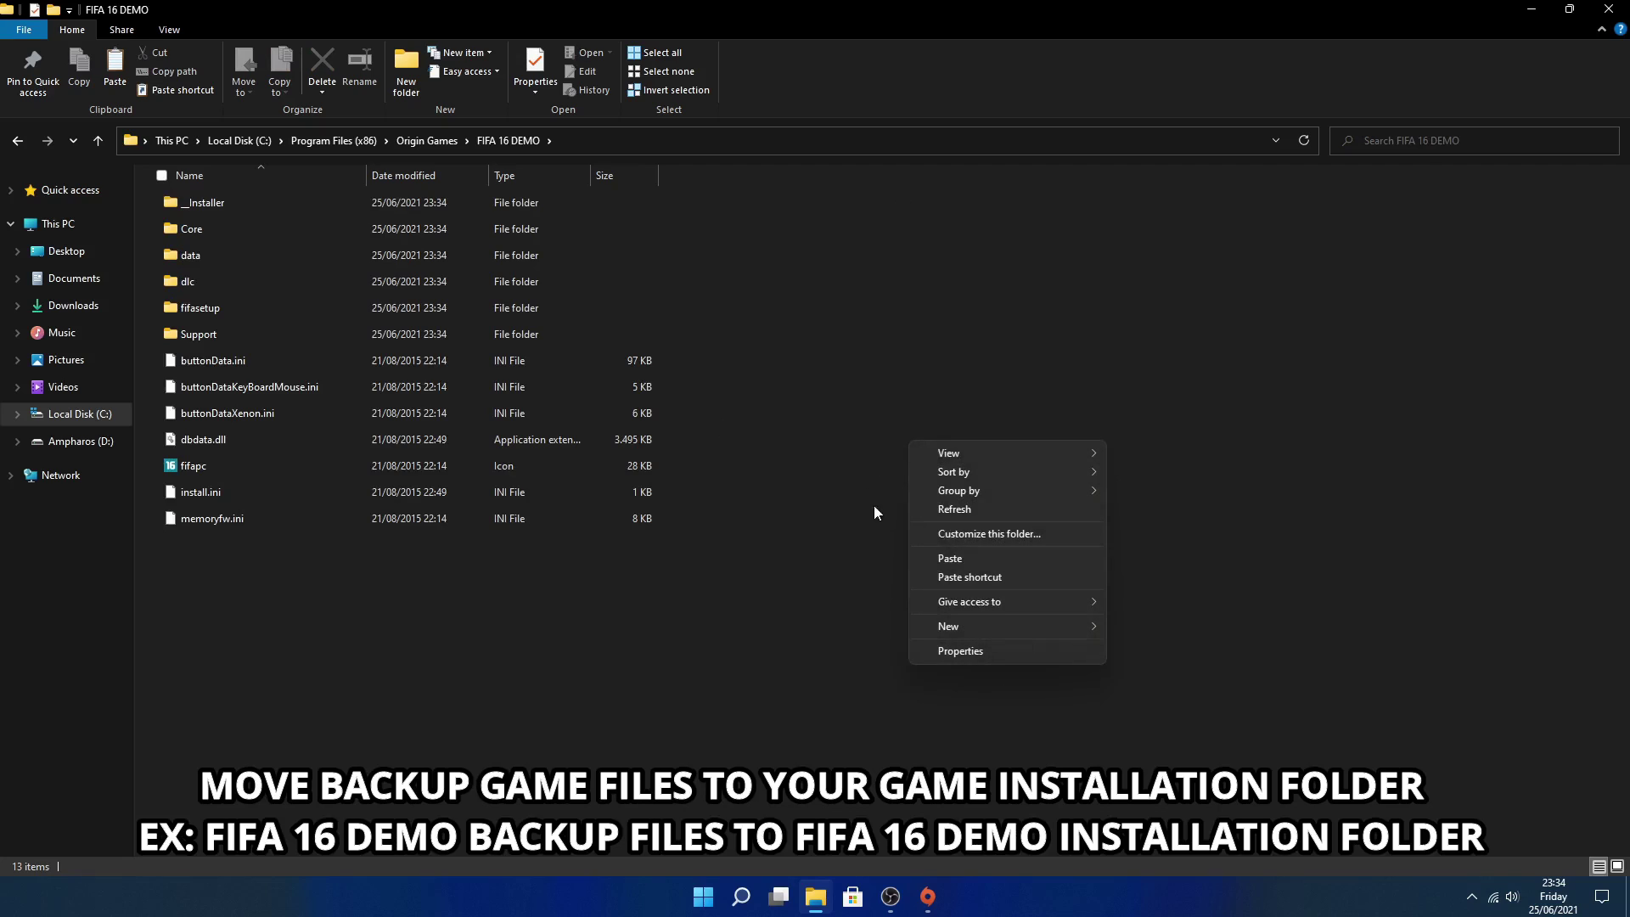
{"action": "left_click", "coordinate": [949, 558]}
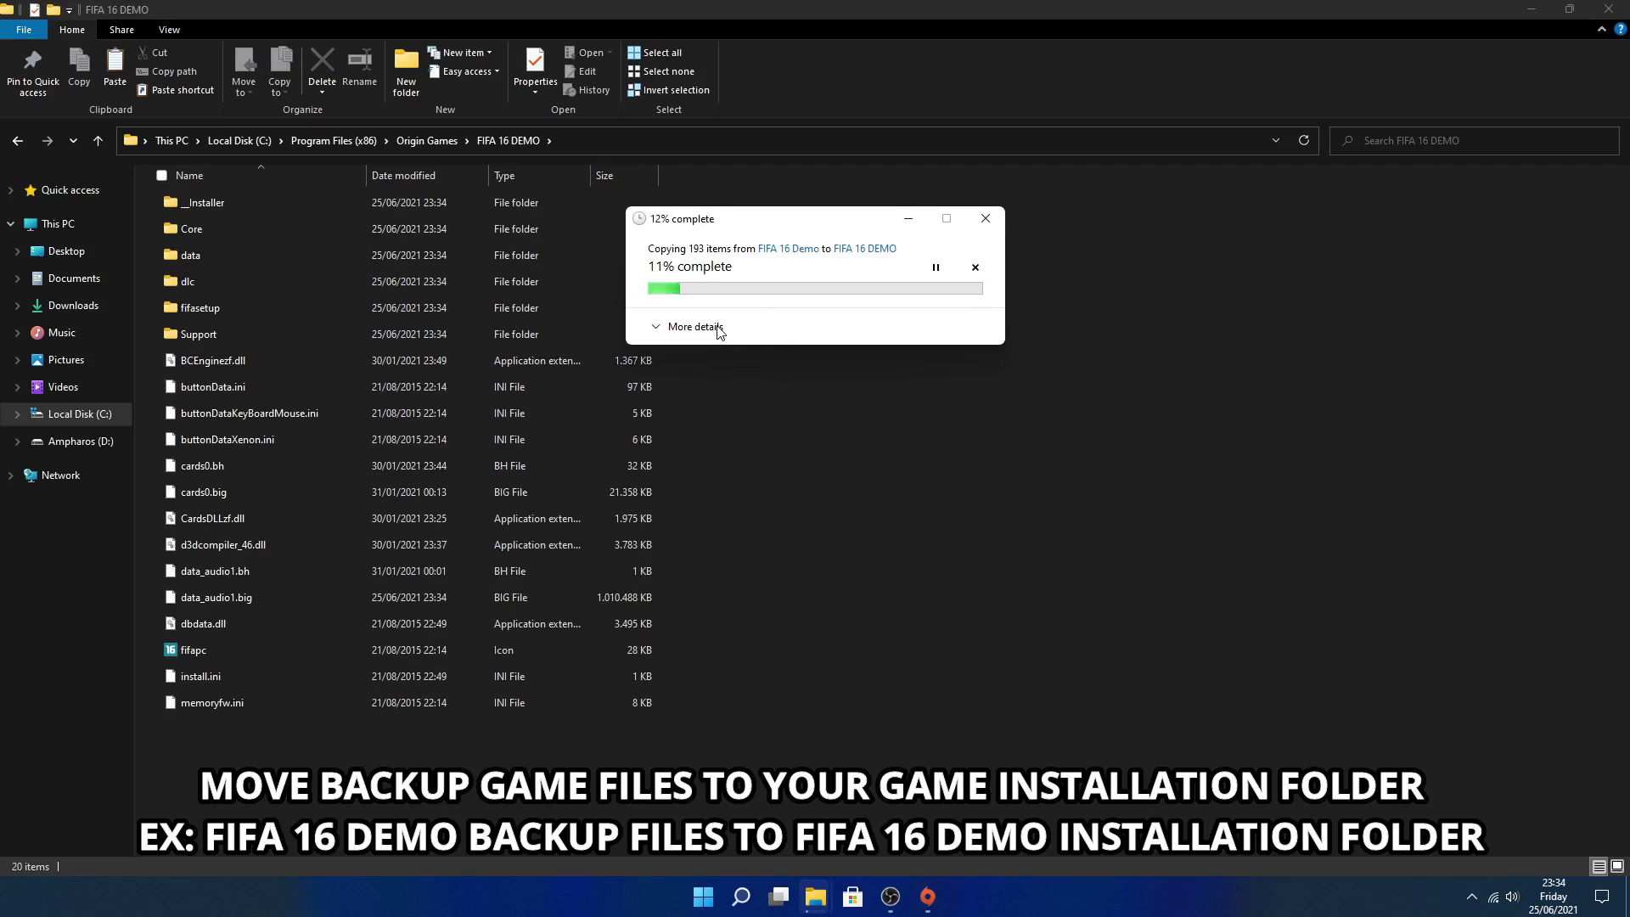
{"action": "left_click", "coordinate": [718, 330]}
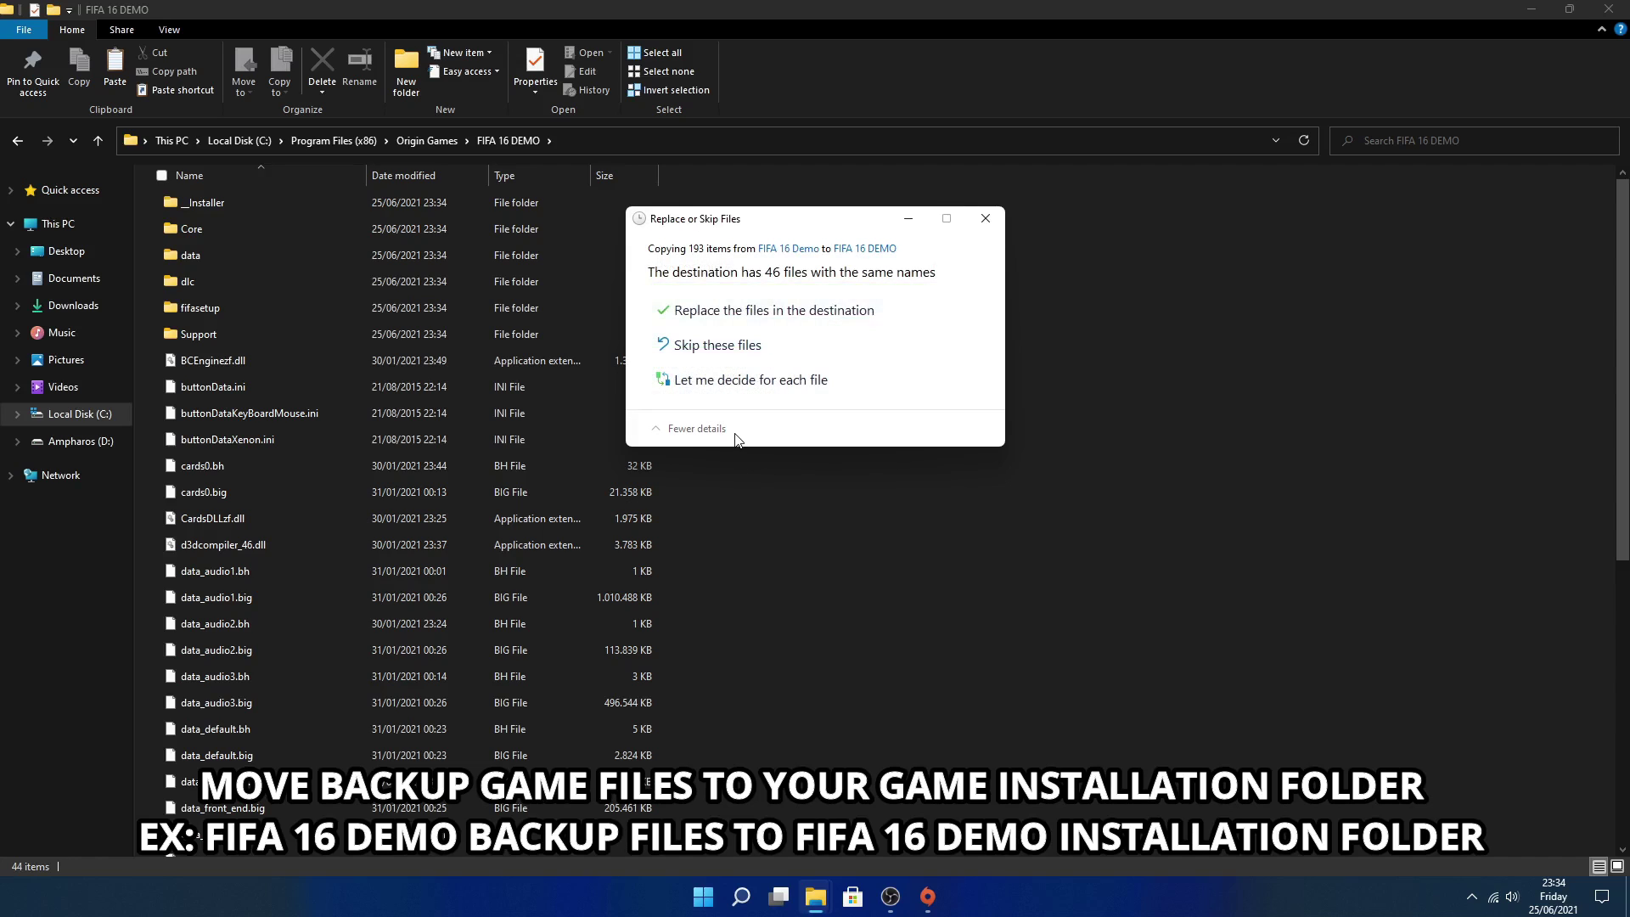
{"action": "left_click", "coordinate": [878, 303]}
{"action": "right_click", "coordinate": [879, 322]}
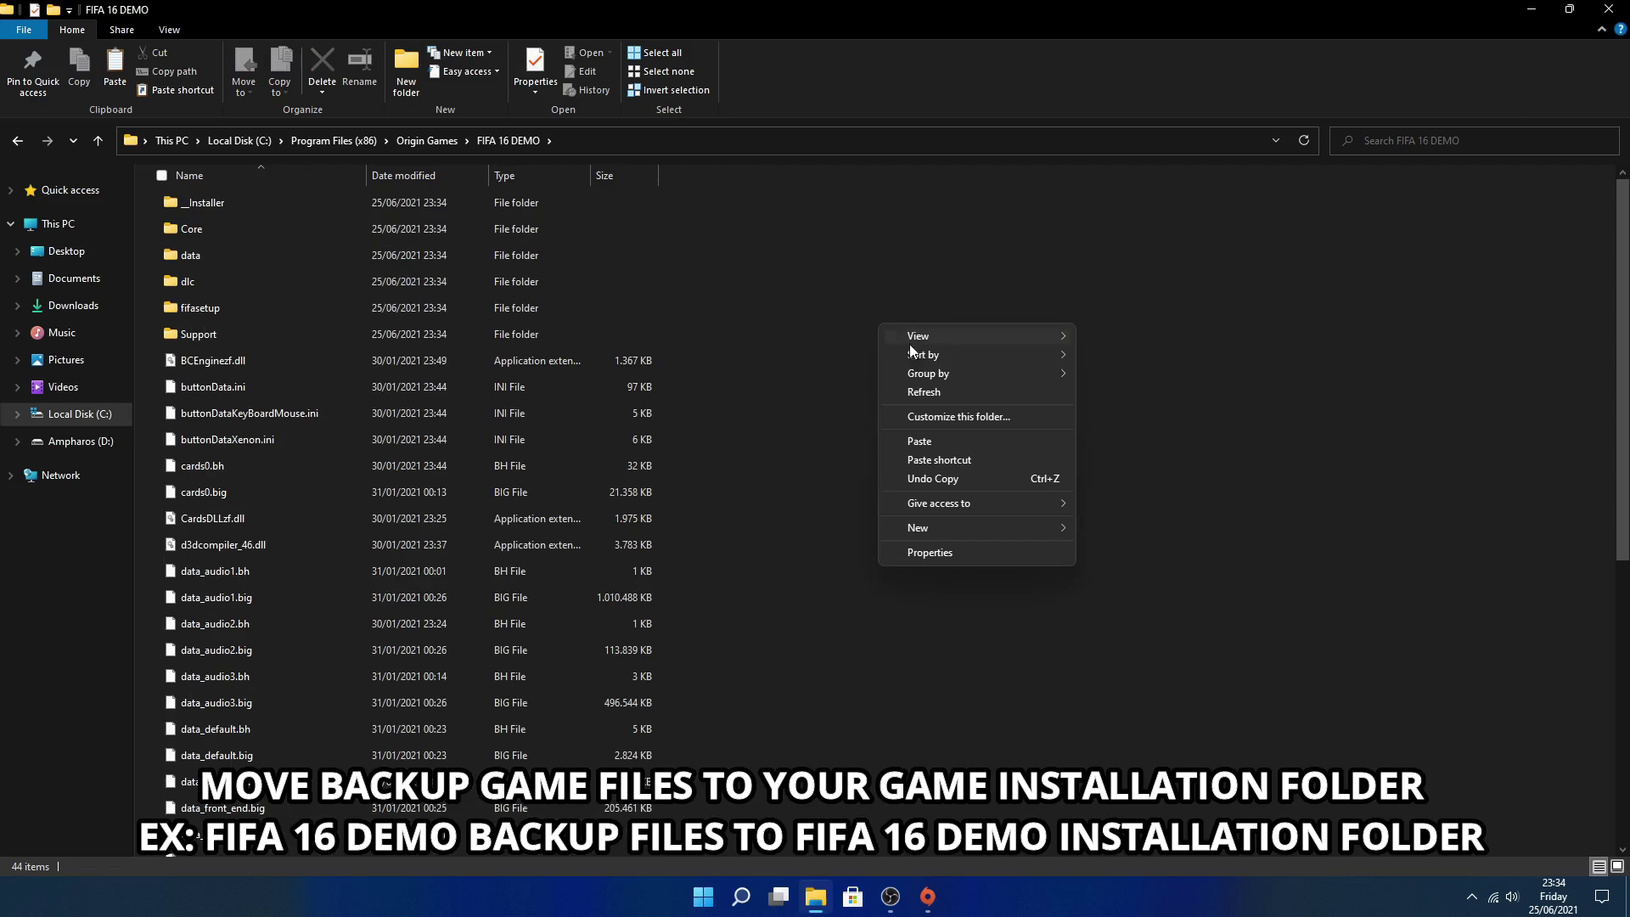
In Origin, resume the paused FIFA 16 Demo download and clear its entry from the completed downloads.
{"action": "key", "text": "Escape"}
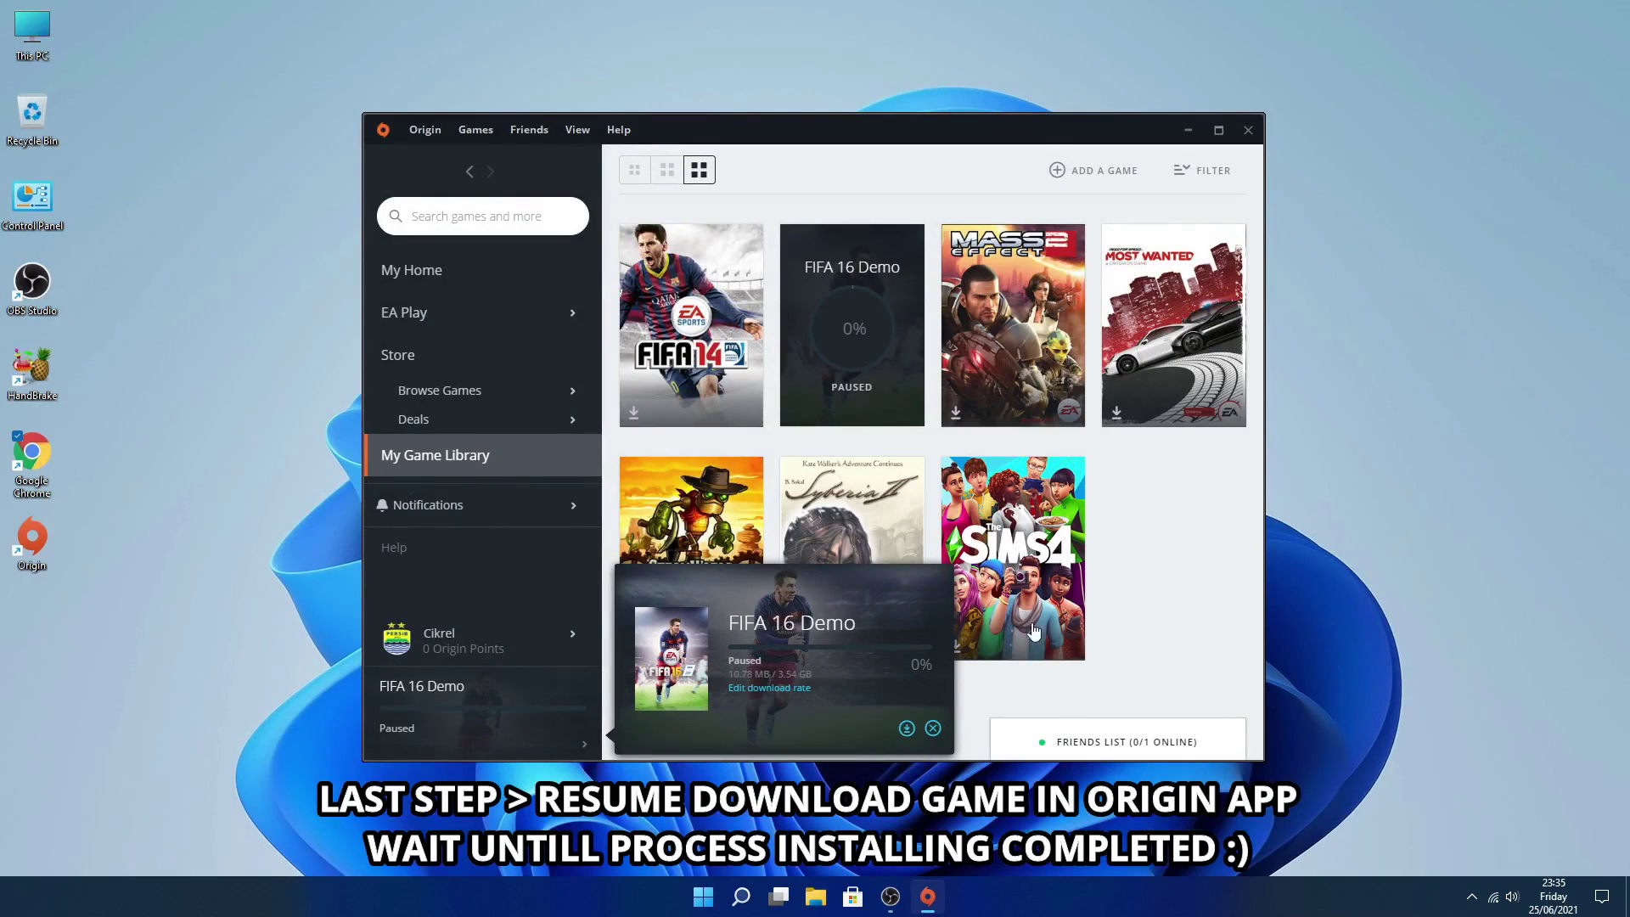
{"action": "right_click", "coordinate": [824, 323]}
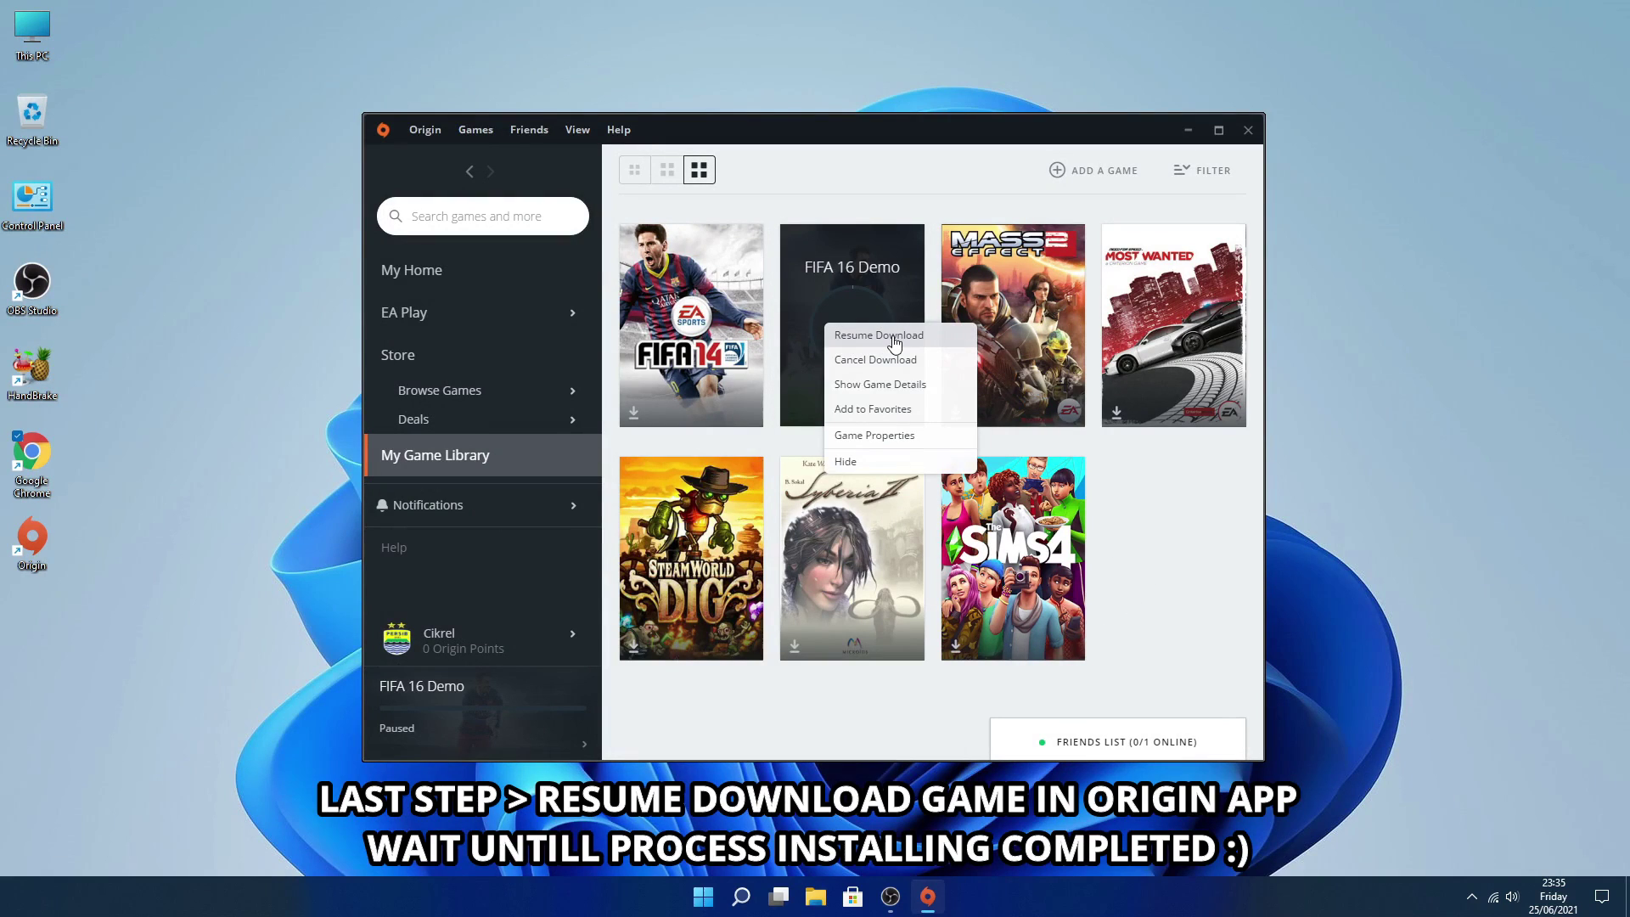
{"action": "left_click", "coordinate": [891, 336]}
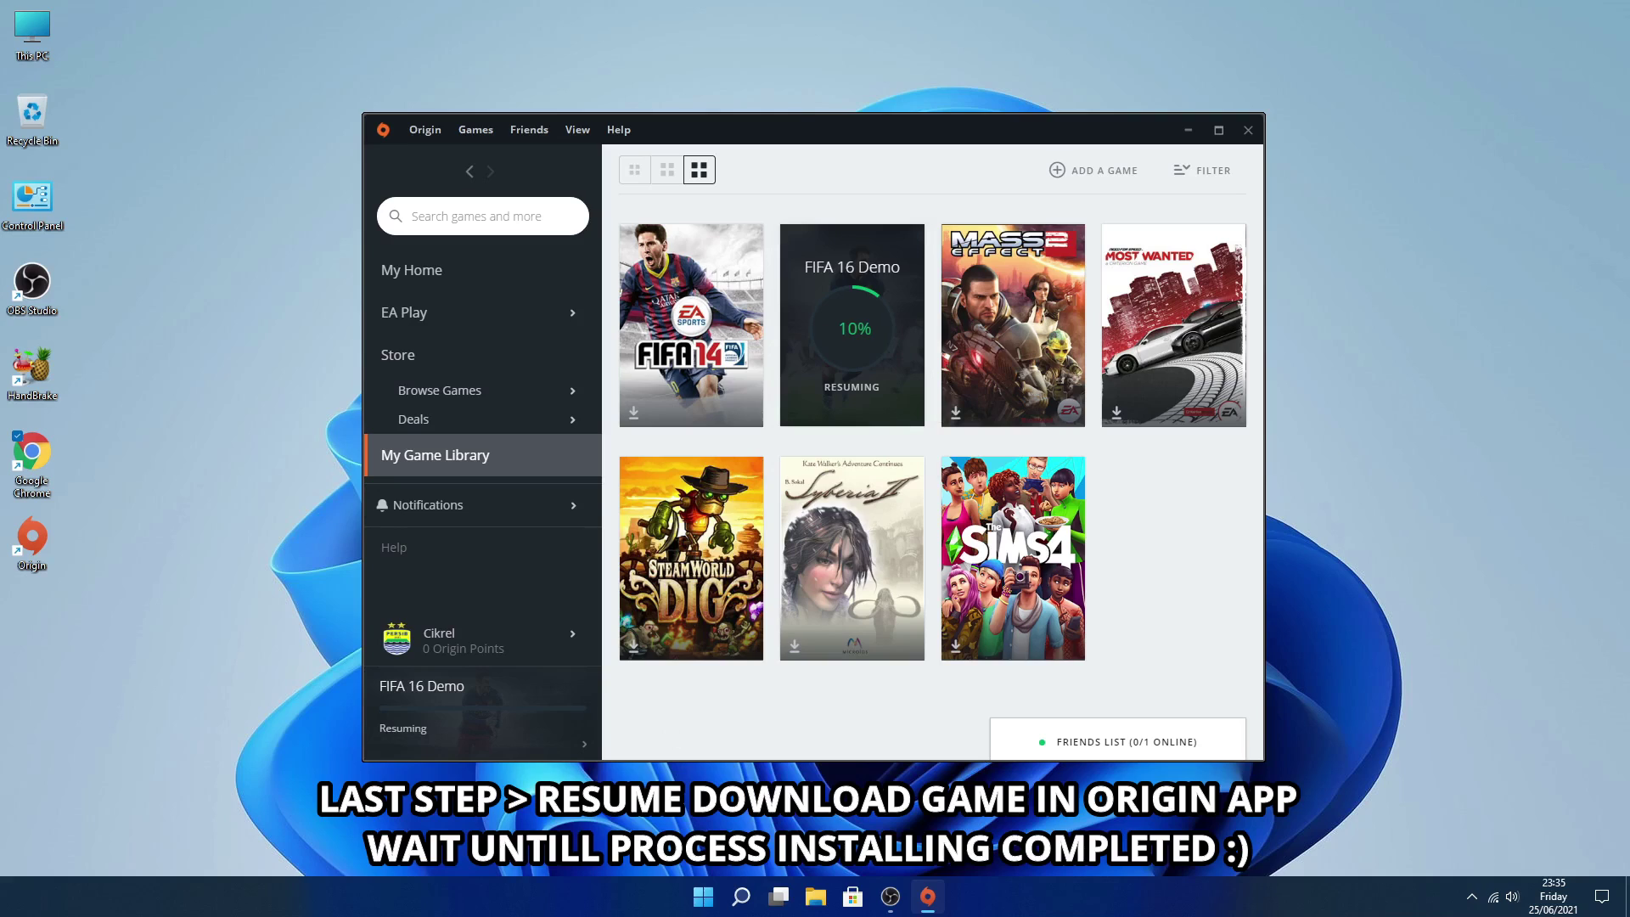
{"action": "mouse_move", "coordinate": [561, 753]}
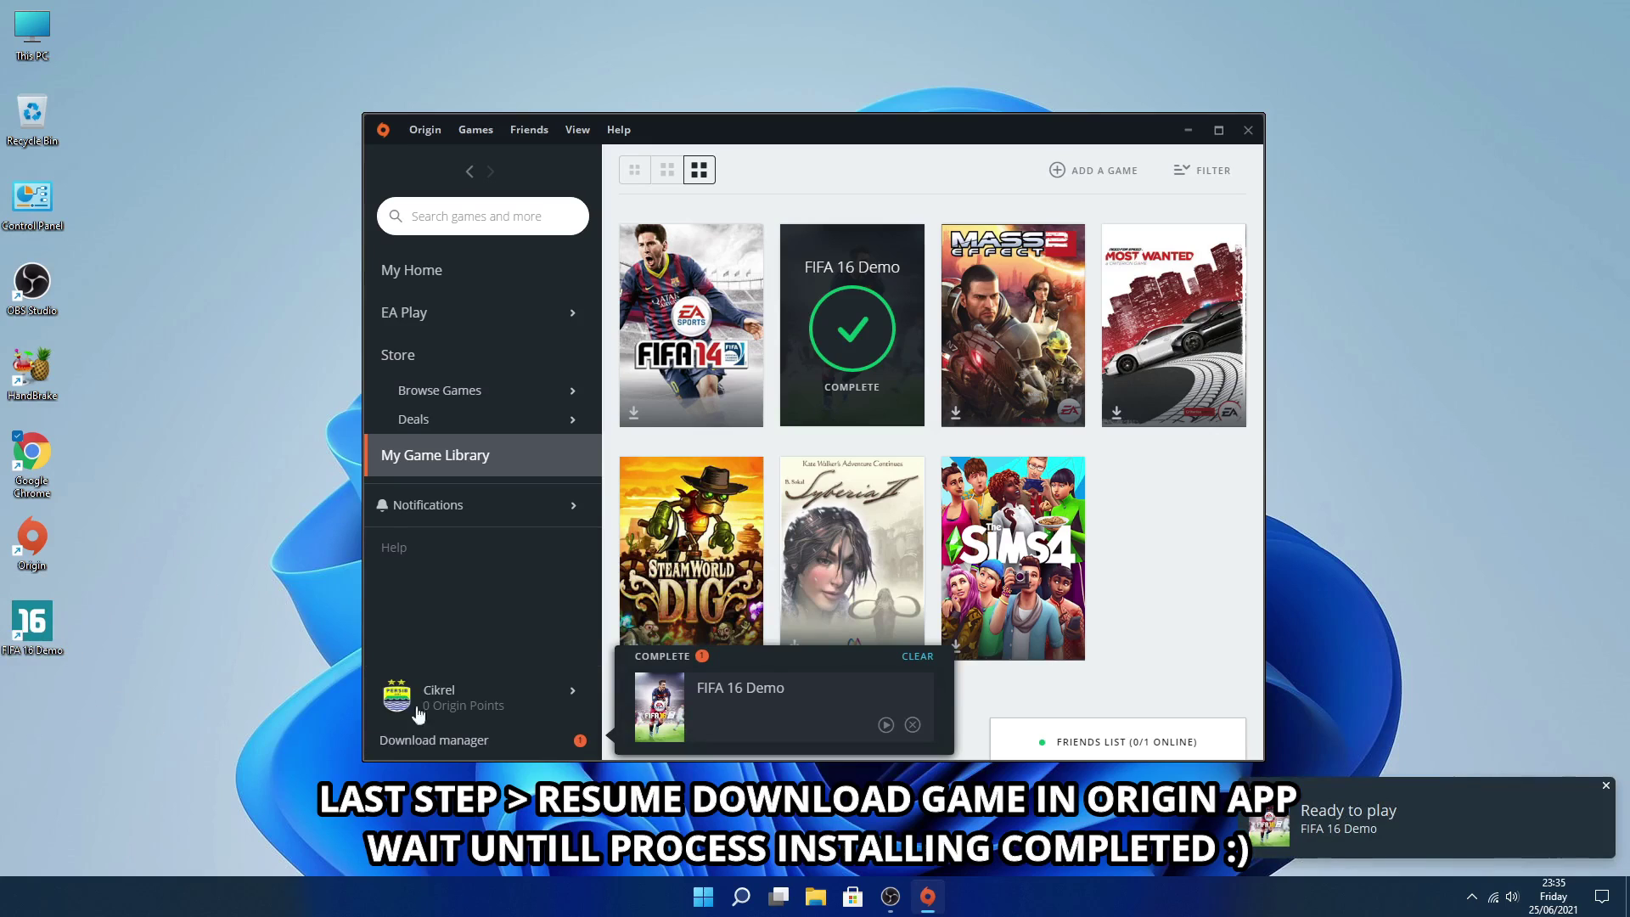
{"action": "left_click", "coordinate": [918, 662]}
Move the FIFA 16 Demo shortcut to the desktop's upper-right corner and open the demo's launcher from the Origin game library.
{"action": "left_click_drag", "start_coordinate": [47, 615], "coordinate": [1394, 24]}
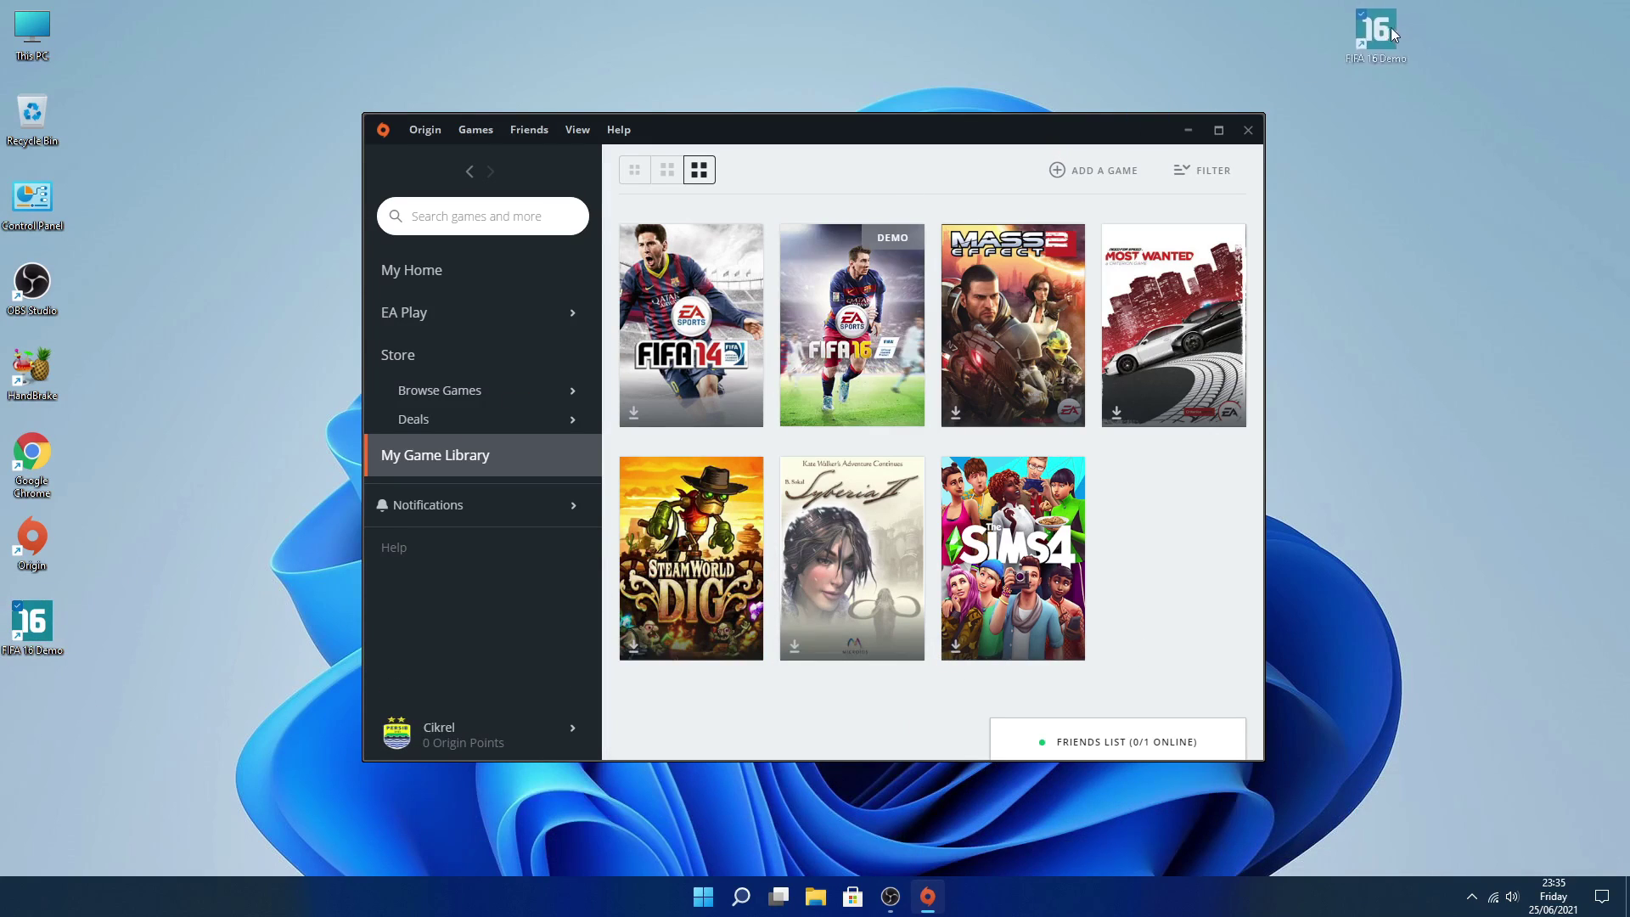
{"action": "left_click_drag", "start_coordinate": [1582, 37], "coordinate": [1582, 38]}
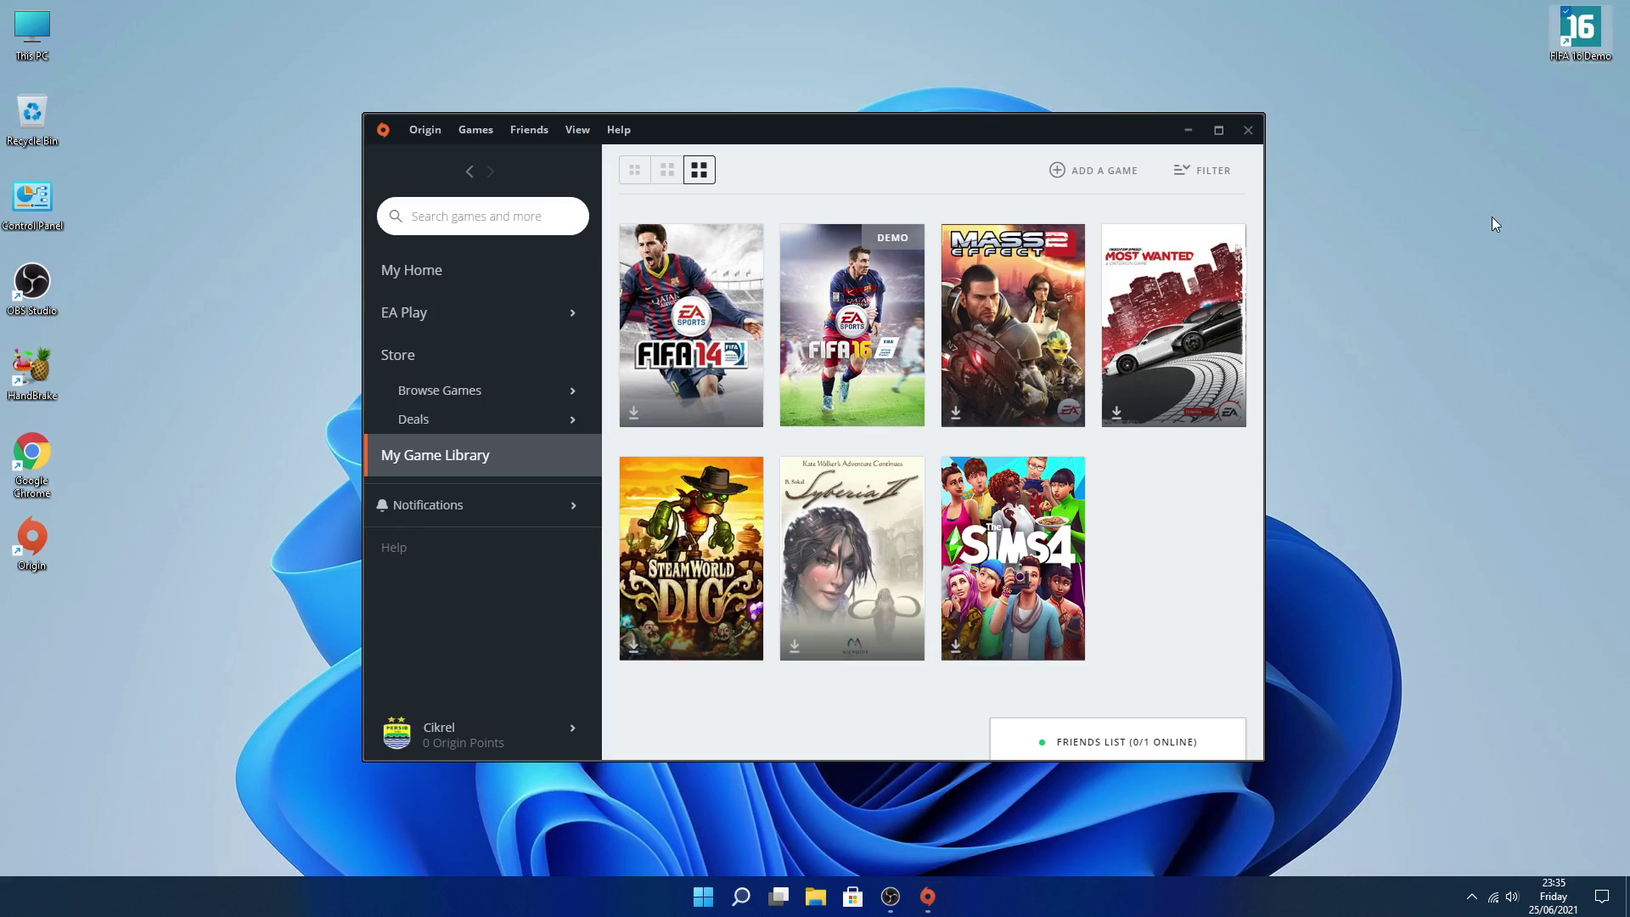
{"action": "left_click", "coordinate": [860, 297]}
{"action": "left_click", "coordinate": [1036, 515]}
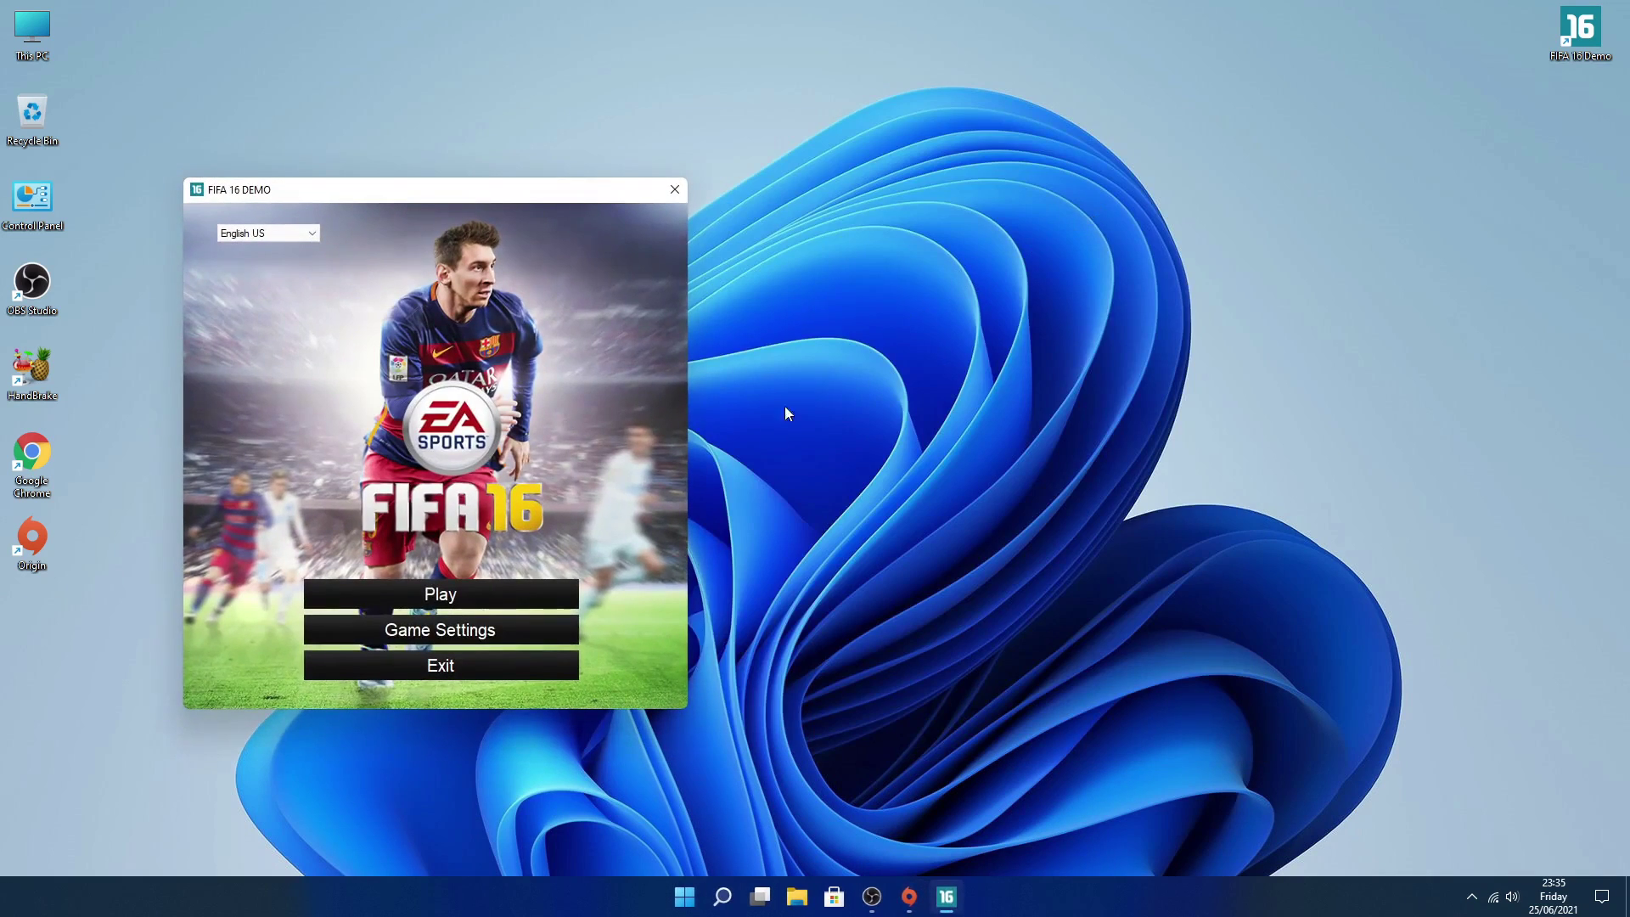
Configure the game's display settings to 1920x1080, High rendering quality and 4x MSAA, with the Windows Aero theme disabled.
{"action": "left_click", "coordinate": [442, 629]}
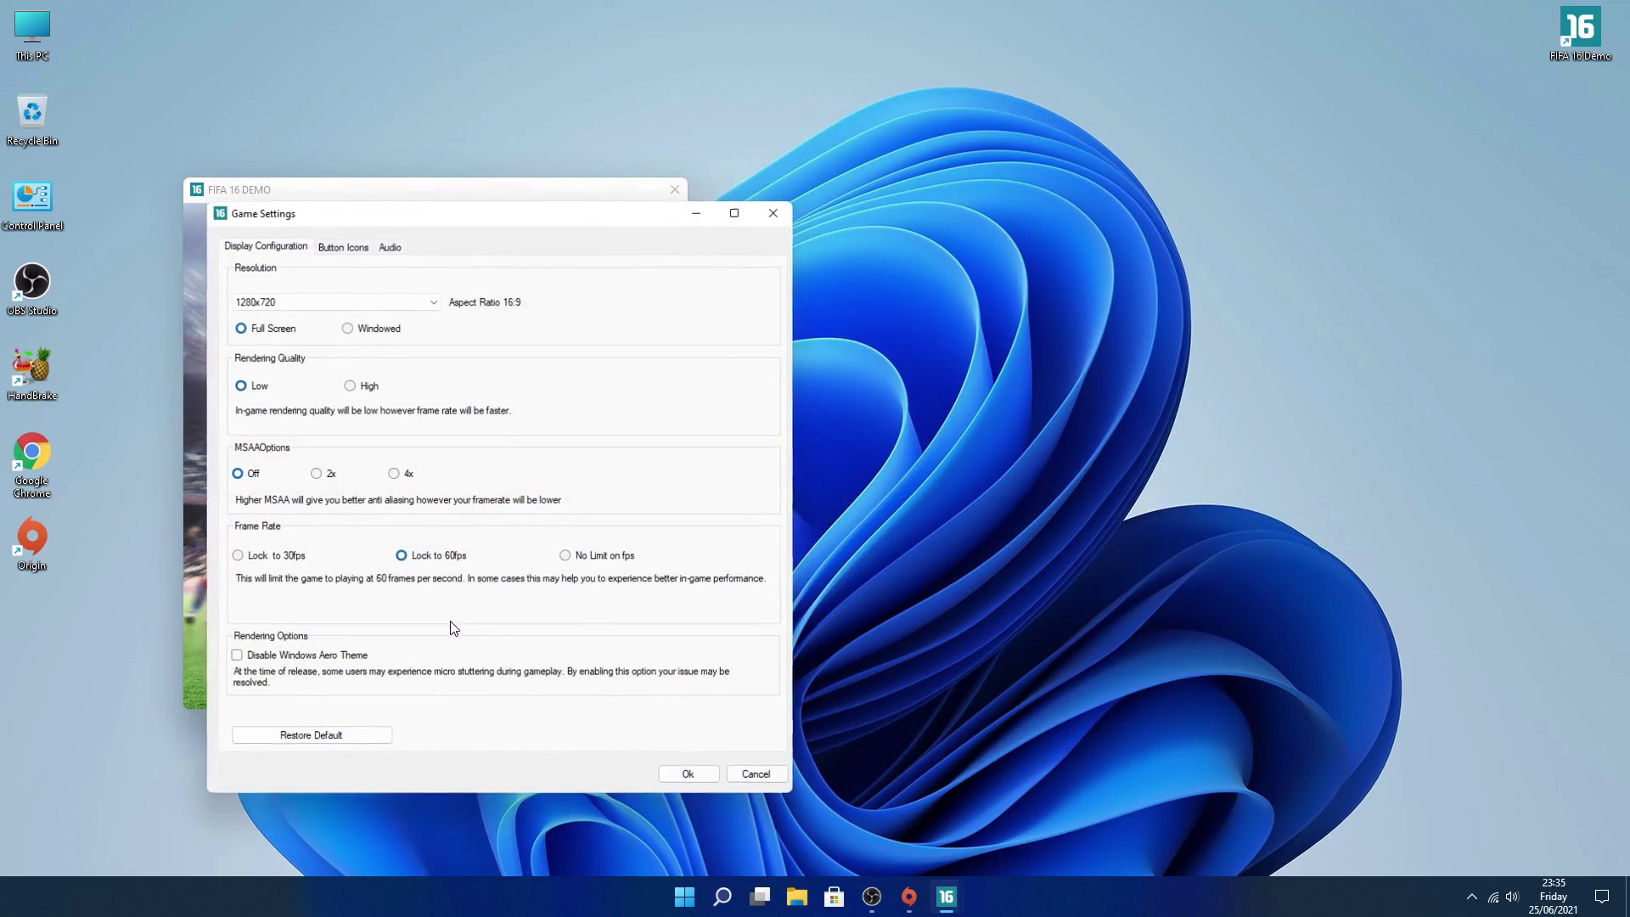
{"action": "left_click", "coordinate": [392, 305]}
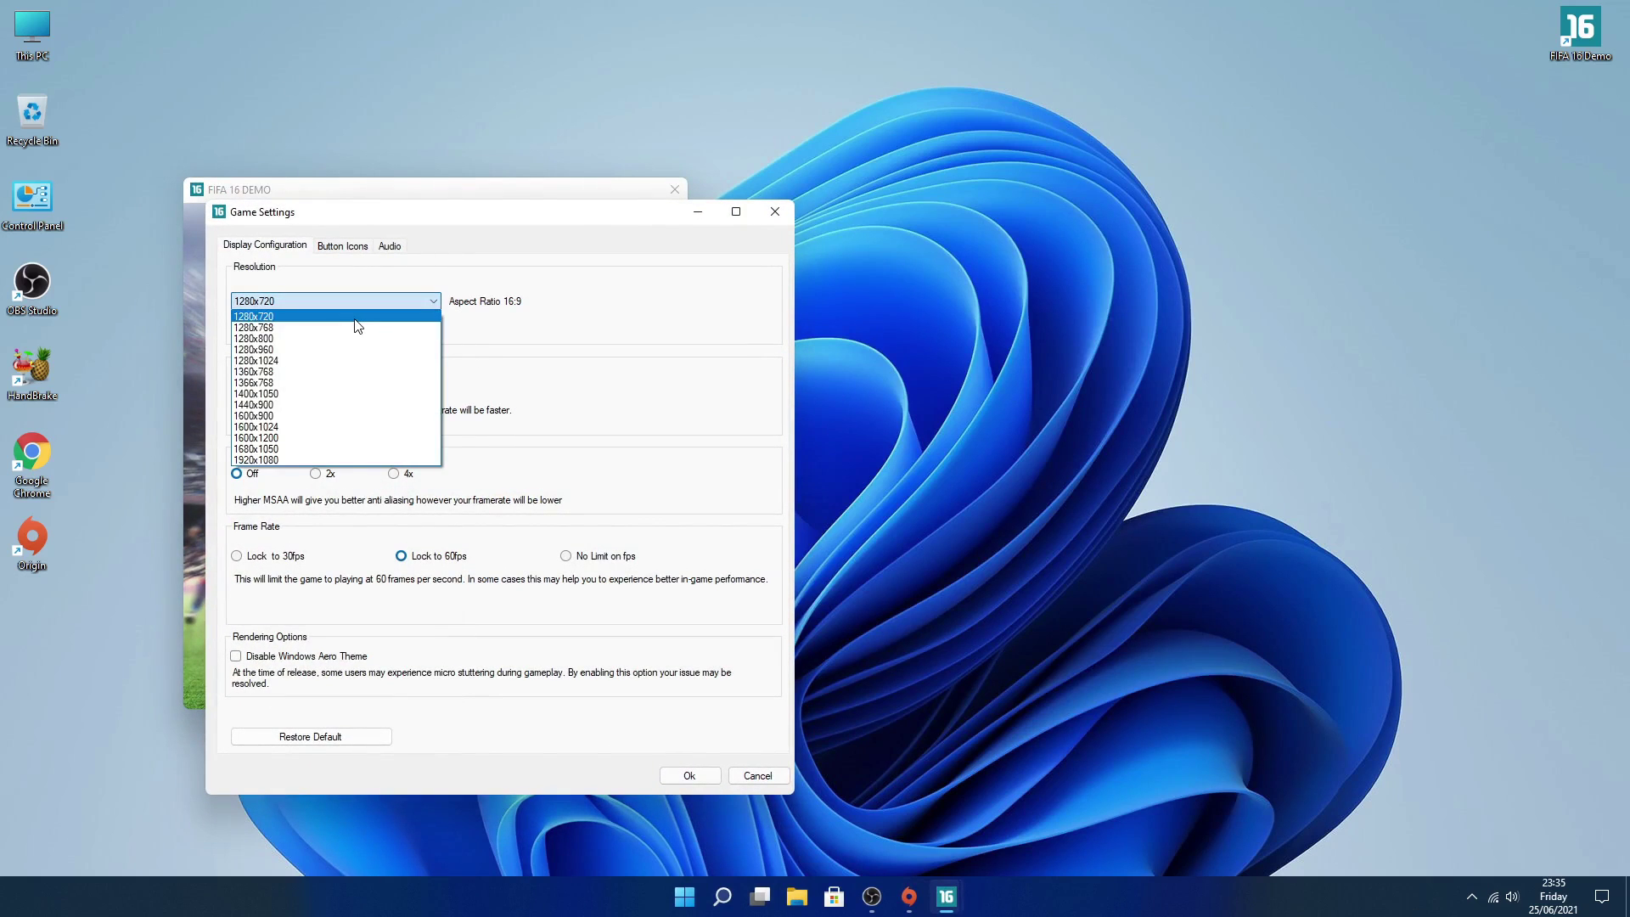
{"action": "left_click", "coordinate": [289, 461]}
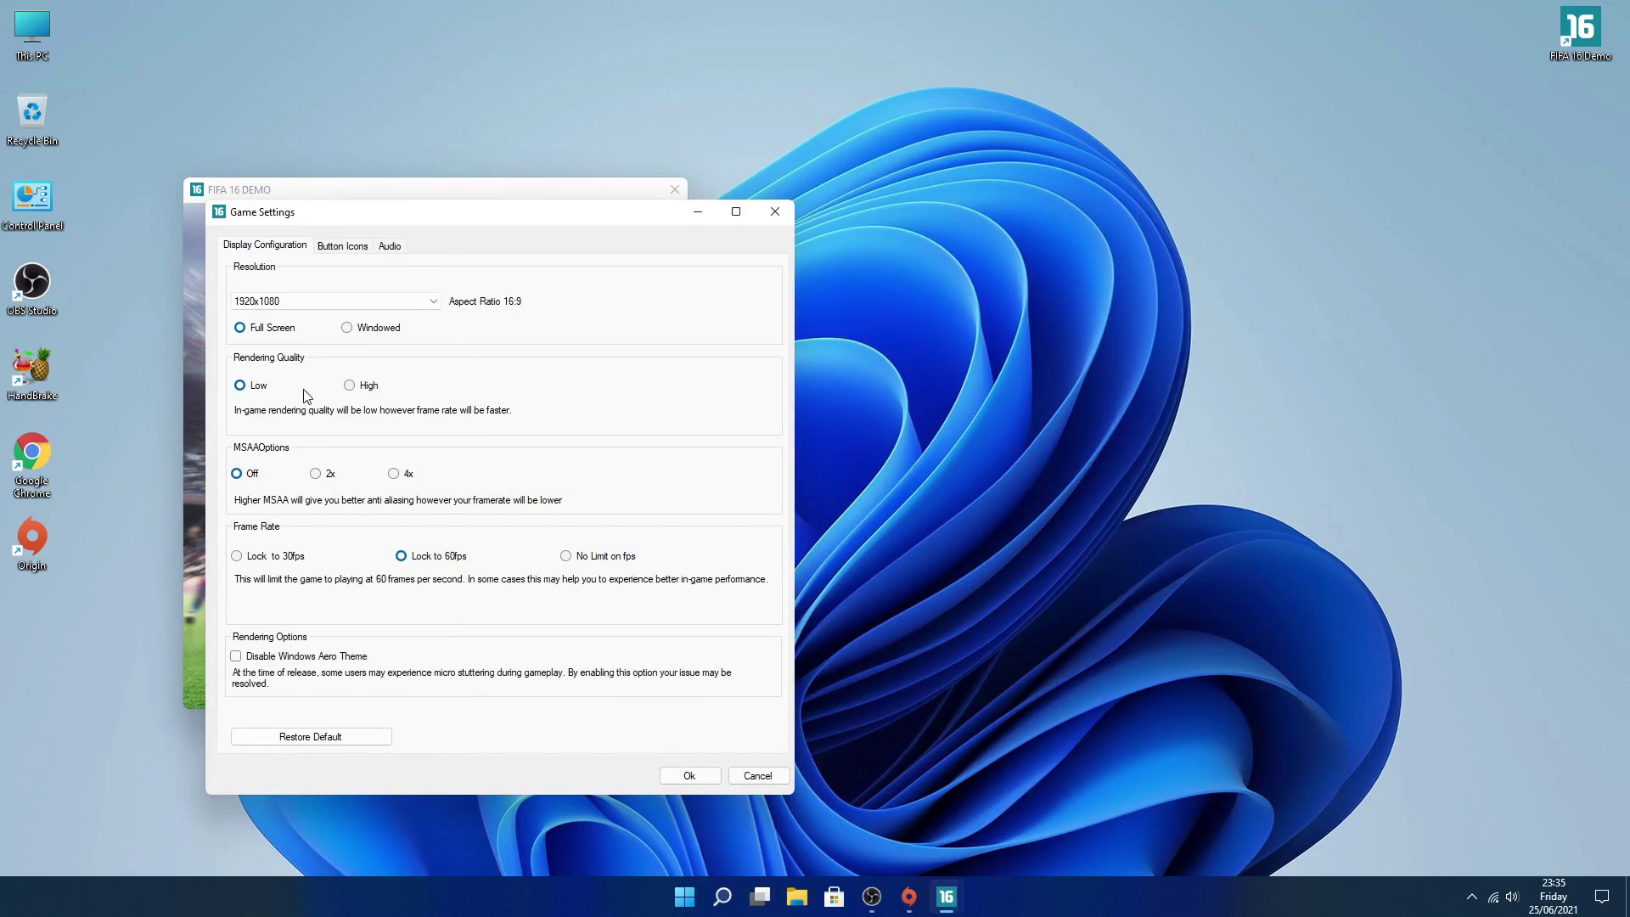
{"action": "left_click", "coordinate": [374, 392]}
{"action": "left_click", "coordinate": [396, 475]}
{"action": "left_click", "coordinate": [344, 656]}
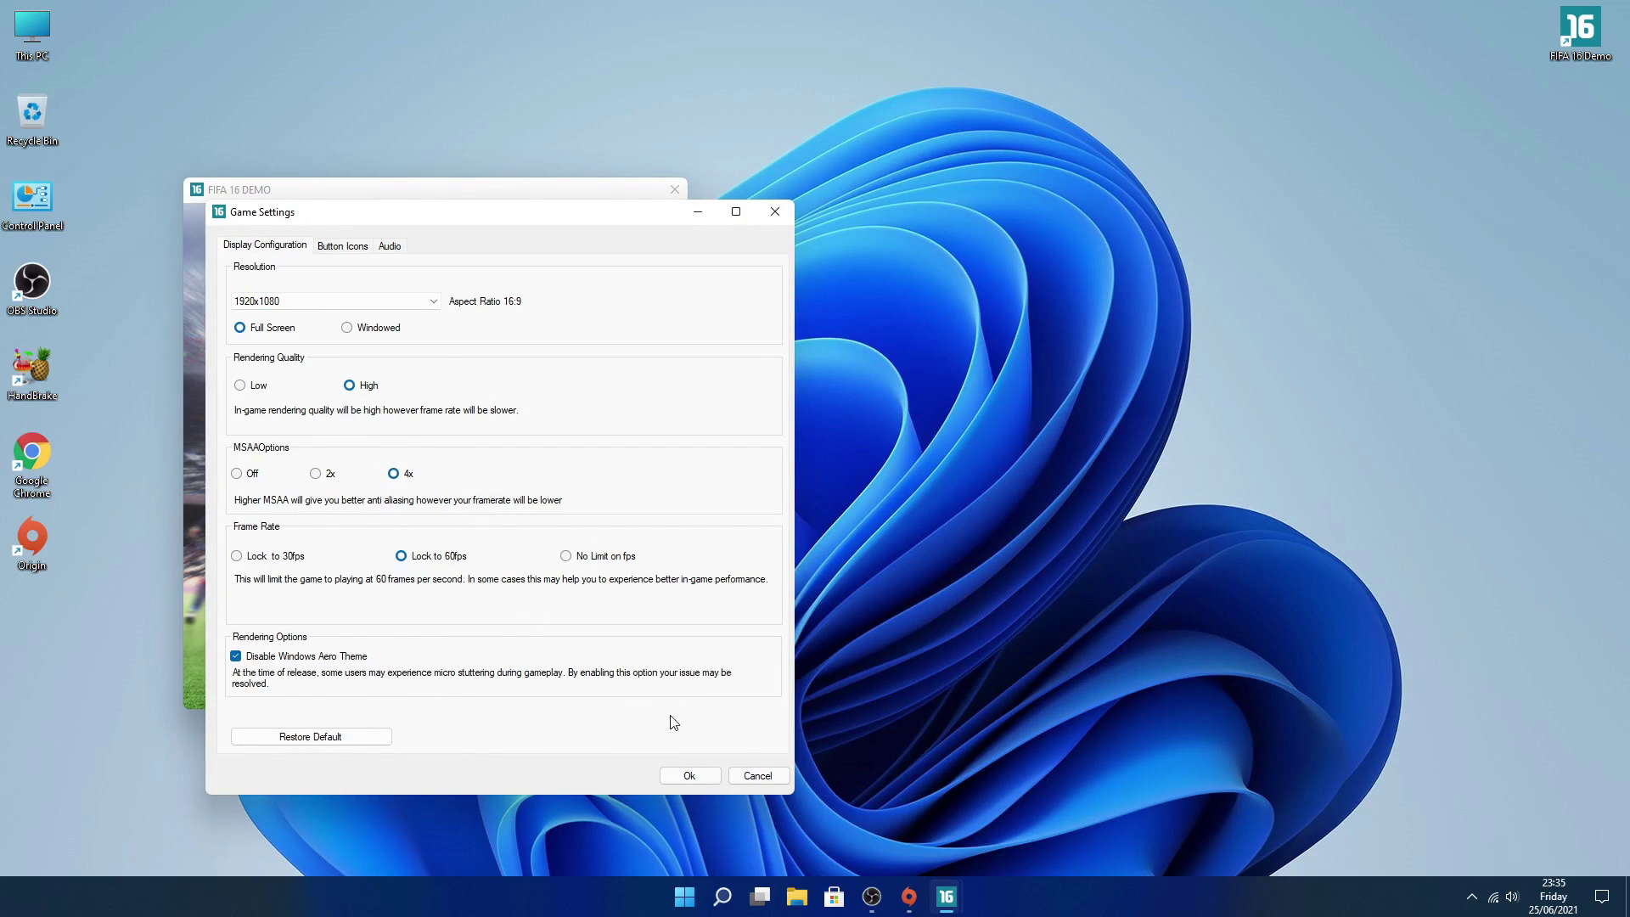
{"action": "left_click", "coordinate": [690, 776]}
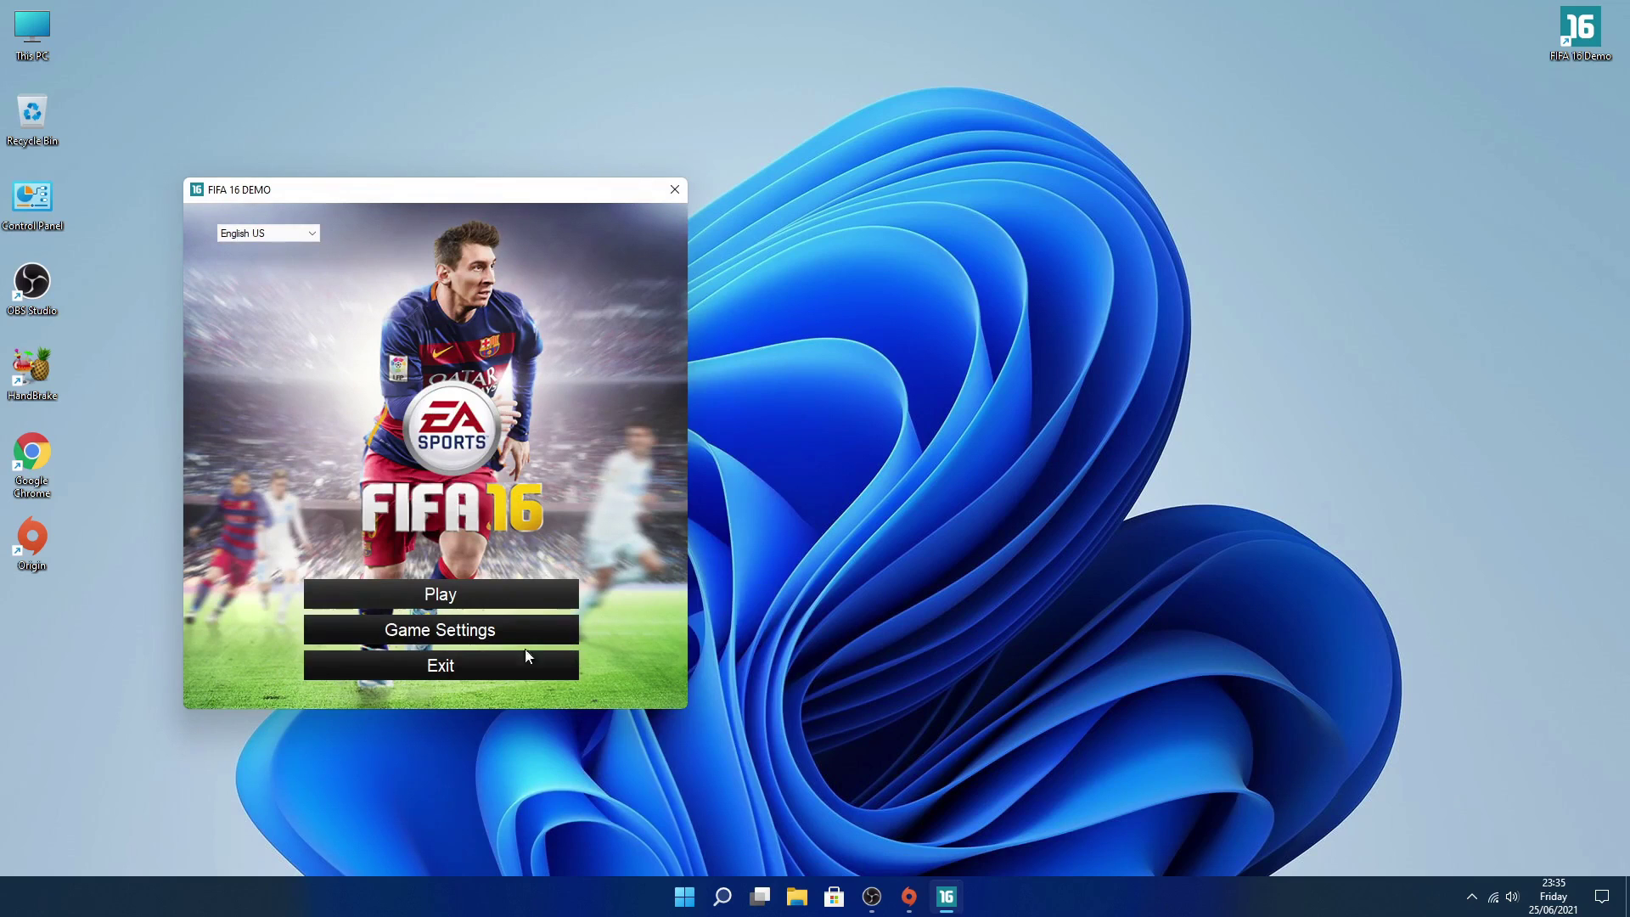
Start the FIFA 16 Demo with English as the language and continue past the title screen using the keyboard.
{"action": "left_click", "coordinate": [481, 669]}
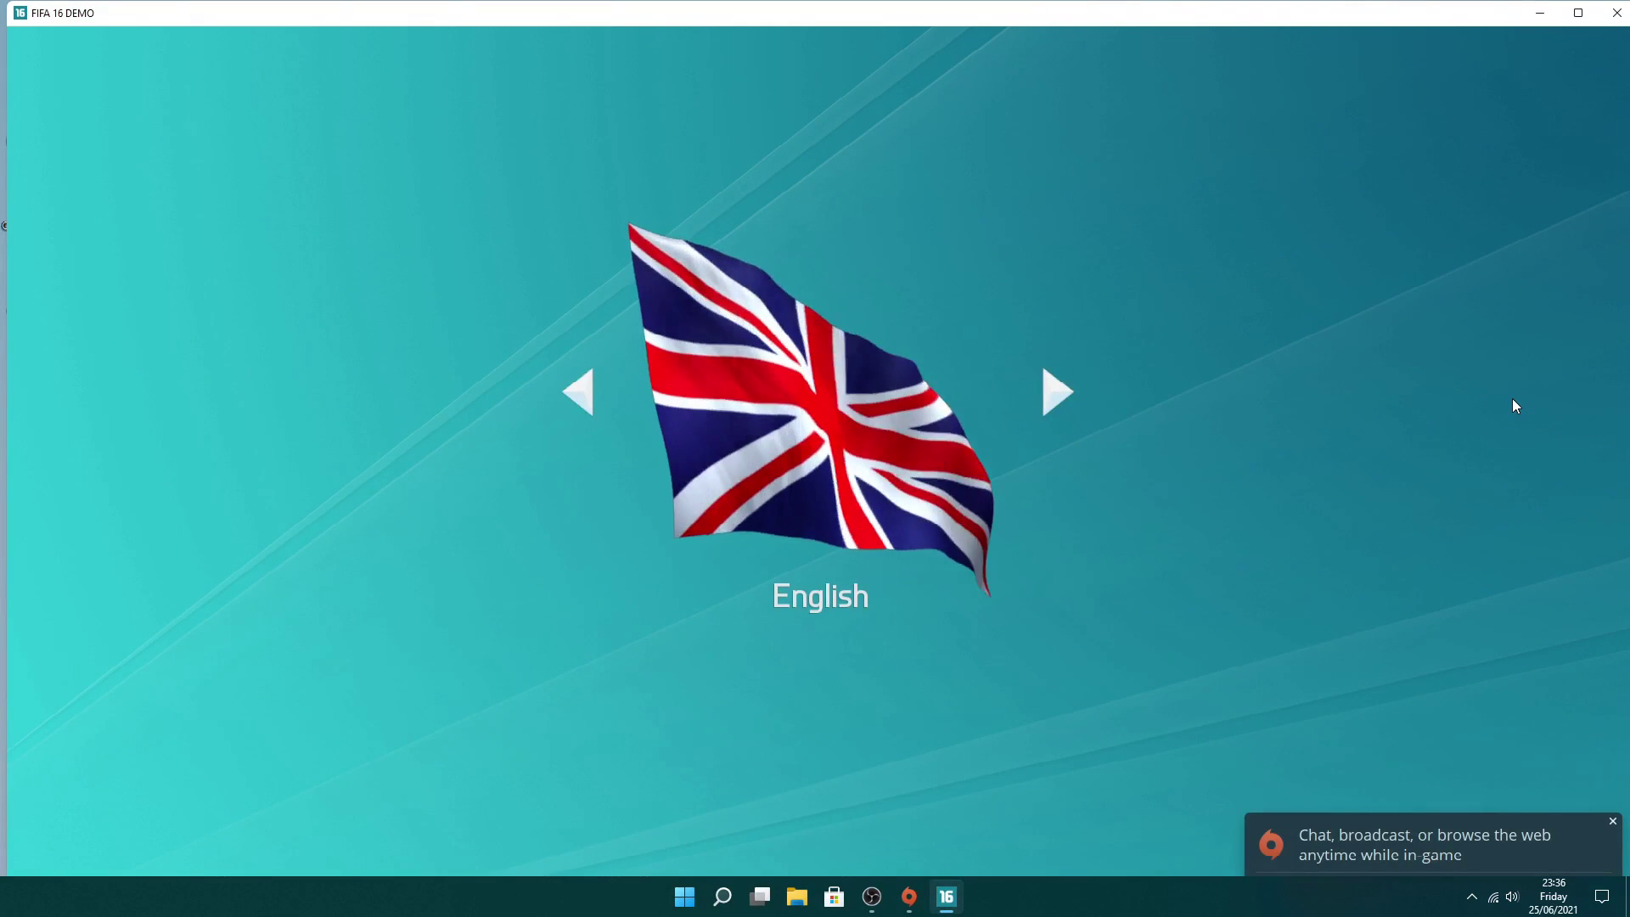
{"action": "key", "text": "Return"}
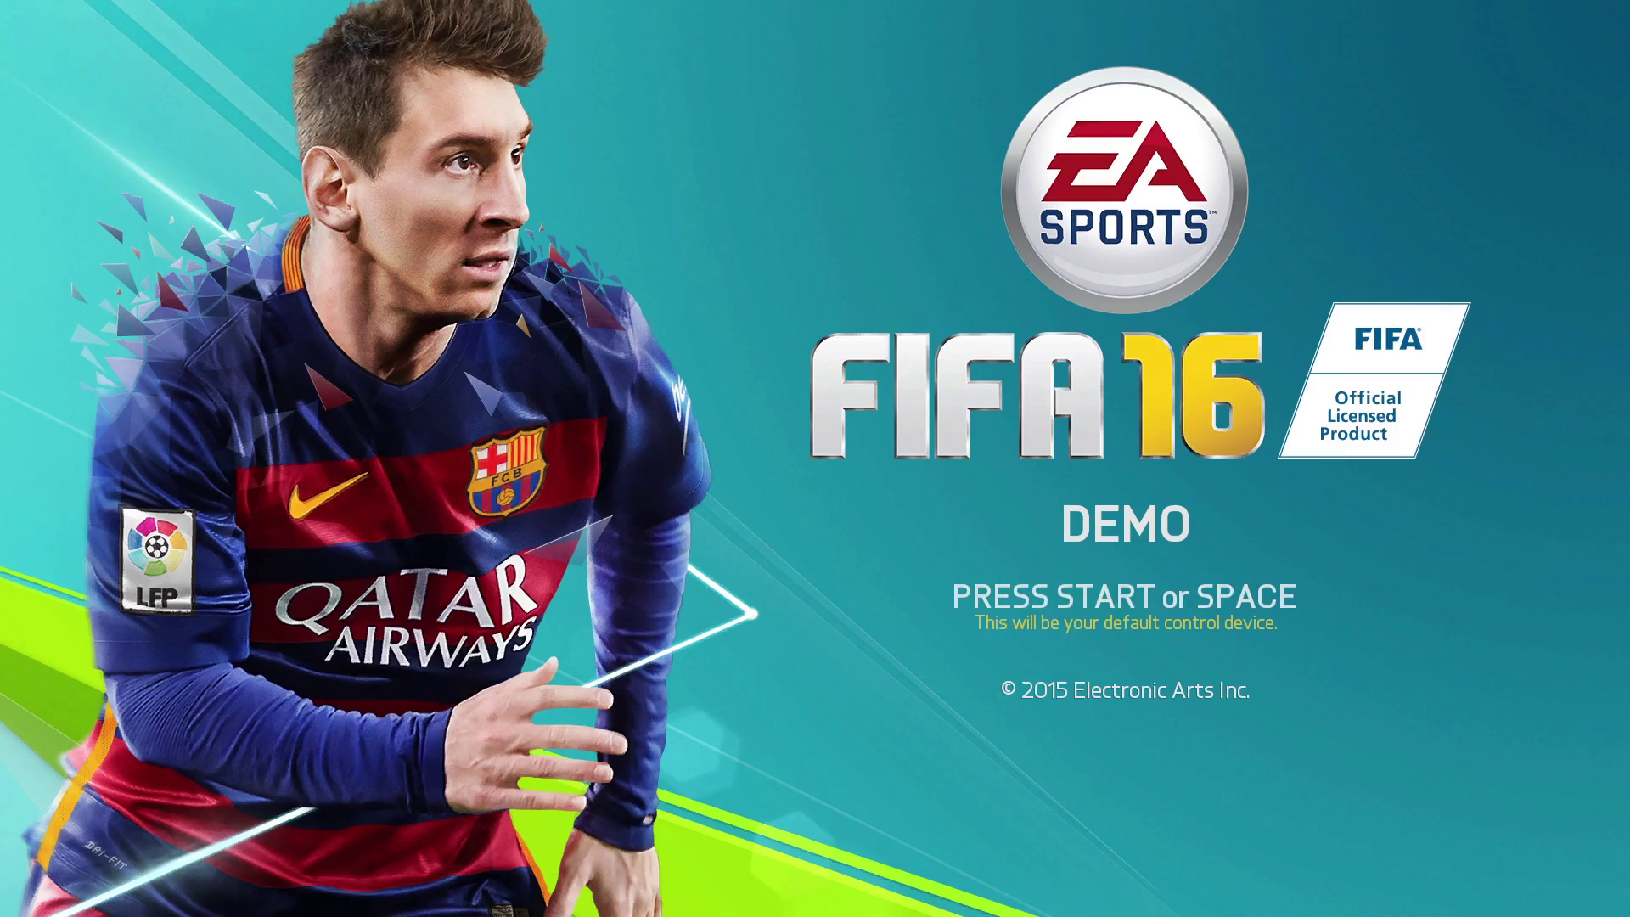
{"action": "key", "text": "space"}
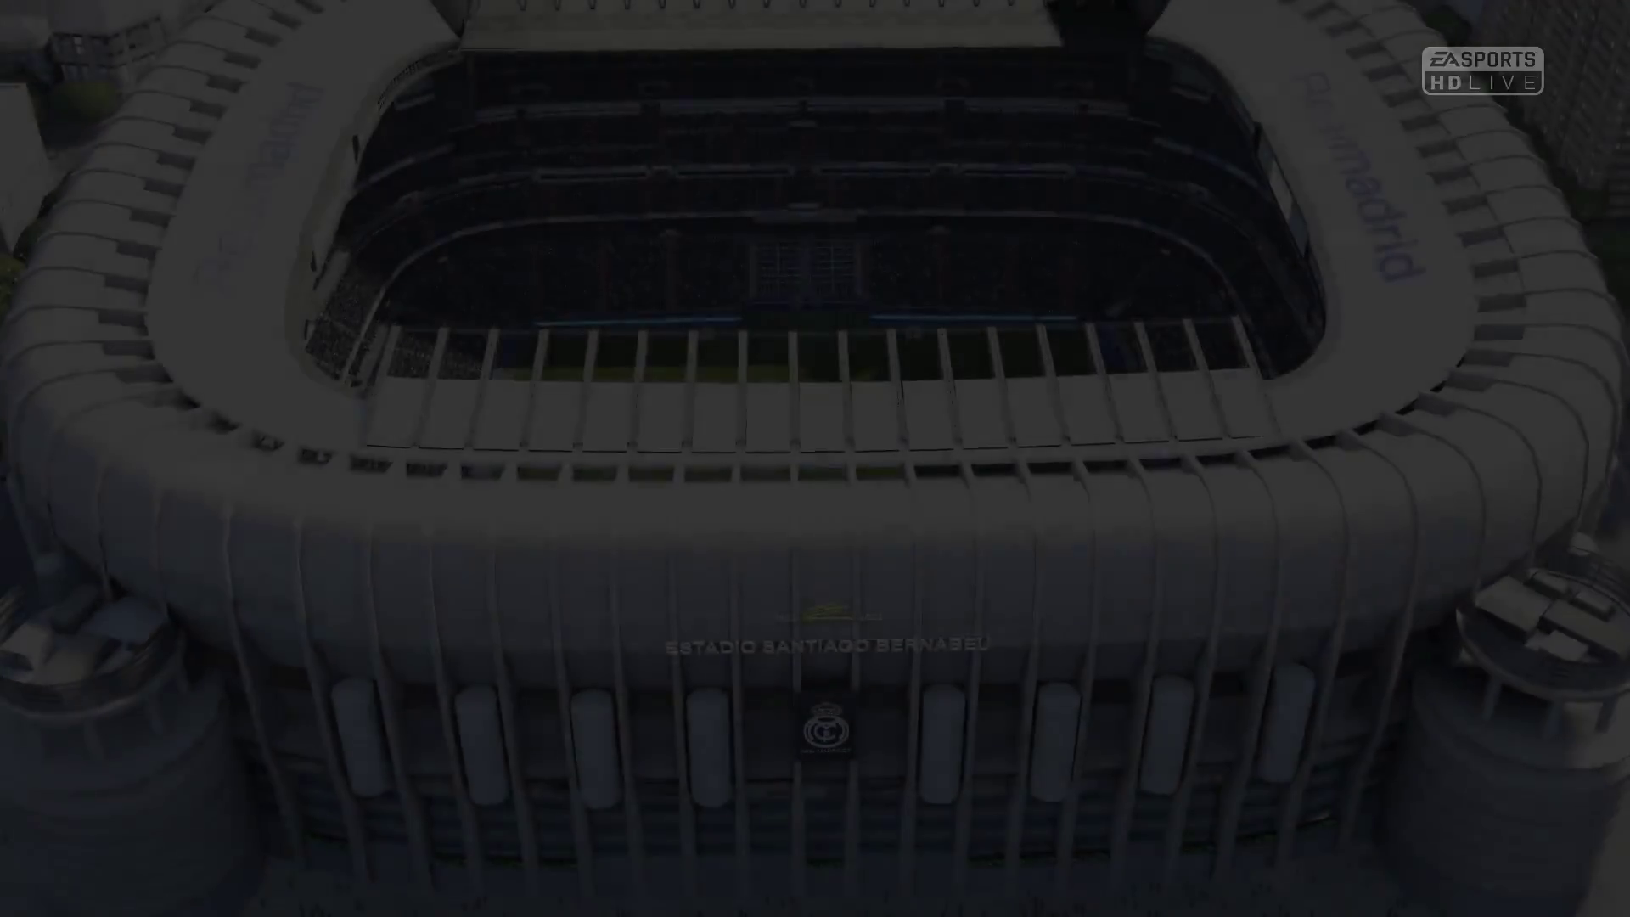